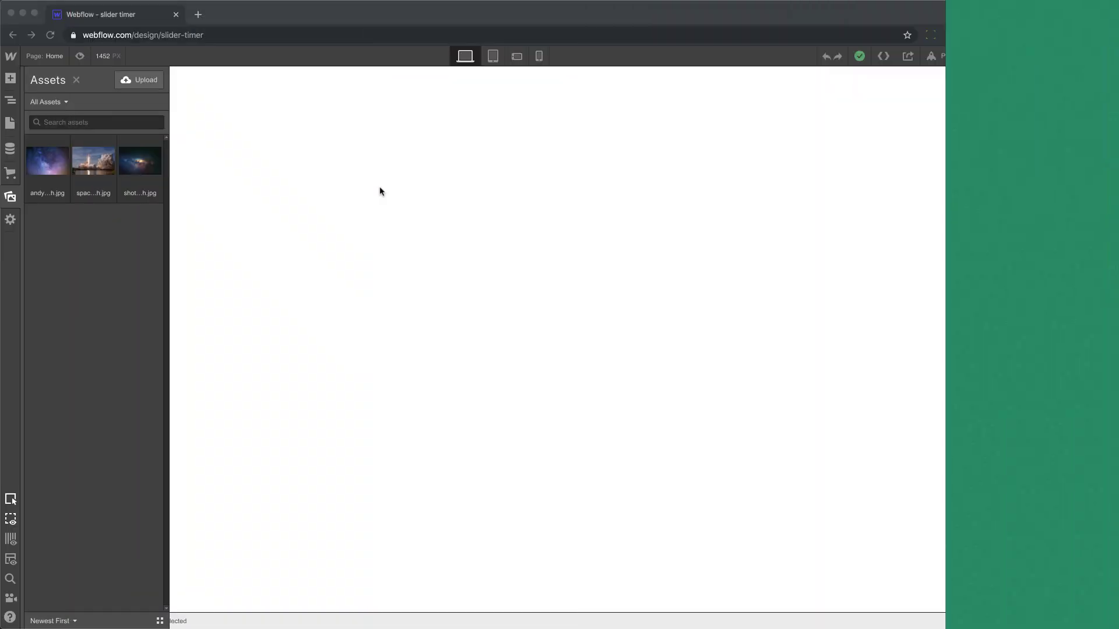
Step: Add a Section with 100vh height, flex display and vertically centred alignment
key(a)
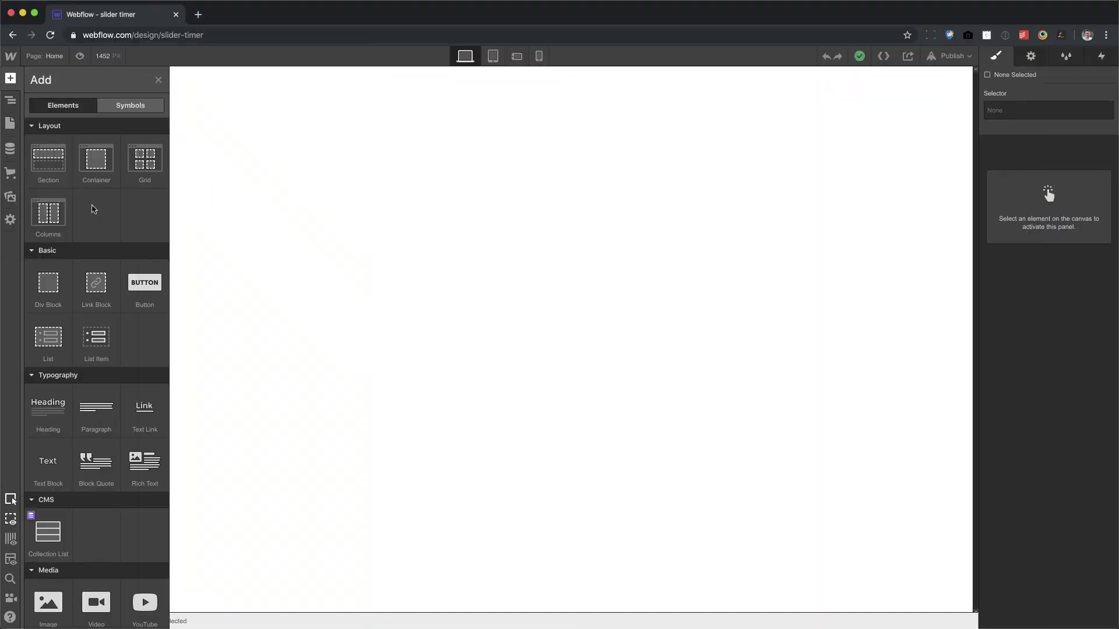
drag(52, 163, 422, 239)
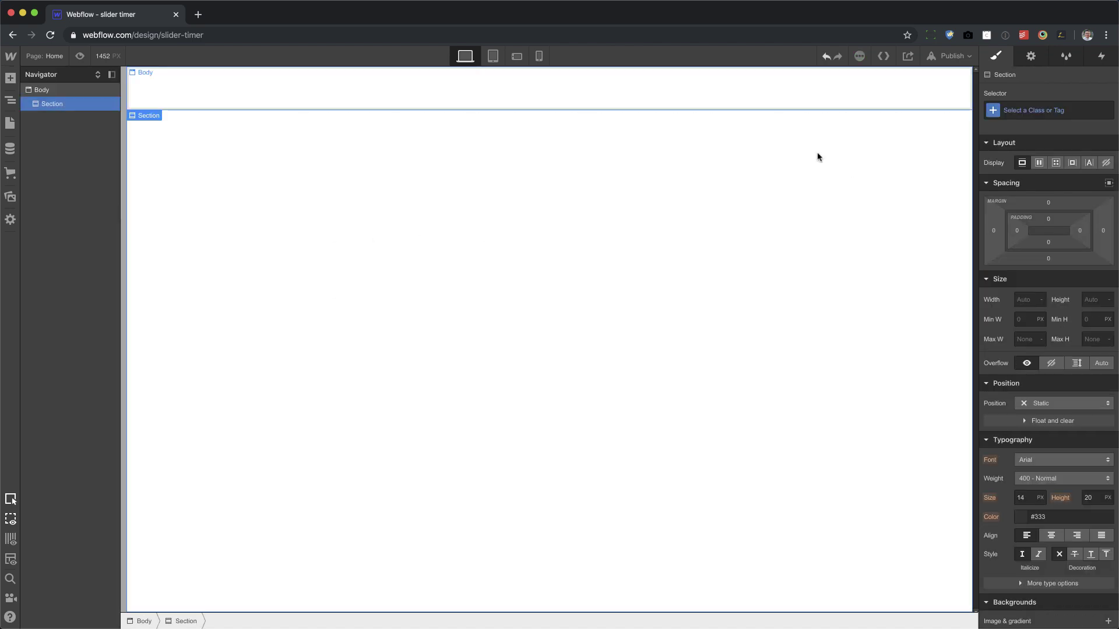
click(1092, 301)
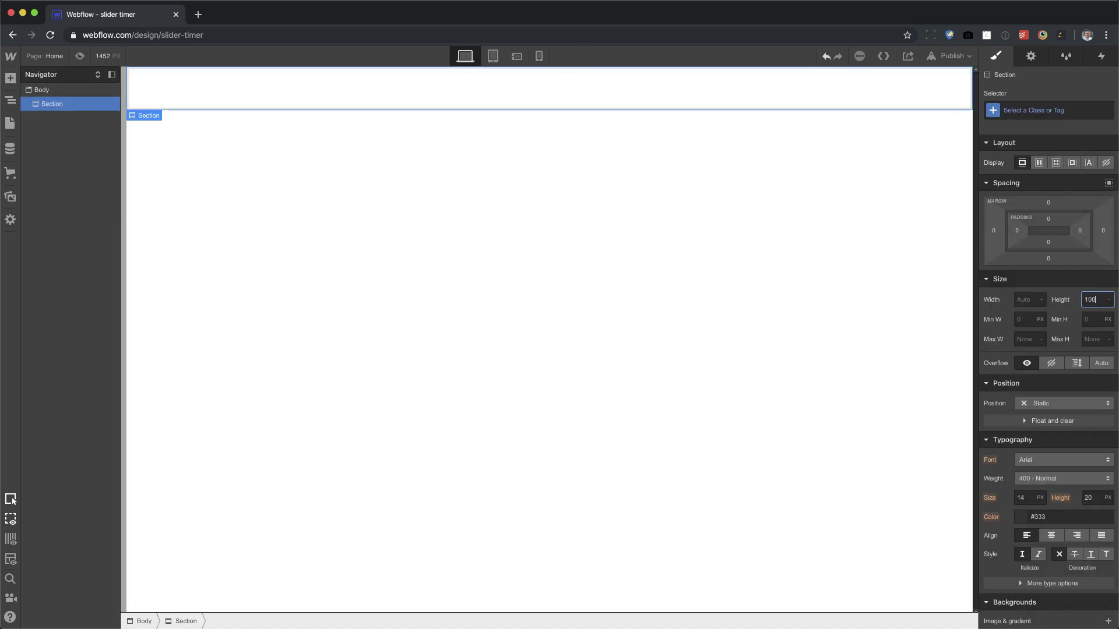
text(100vh)
key(Return)
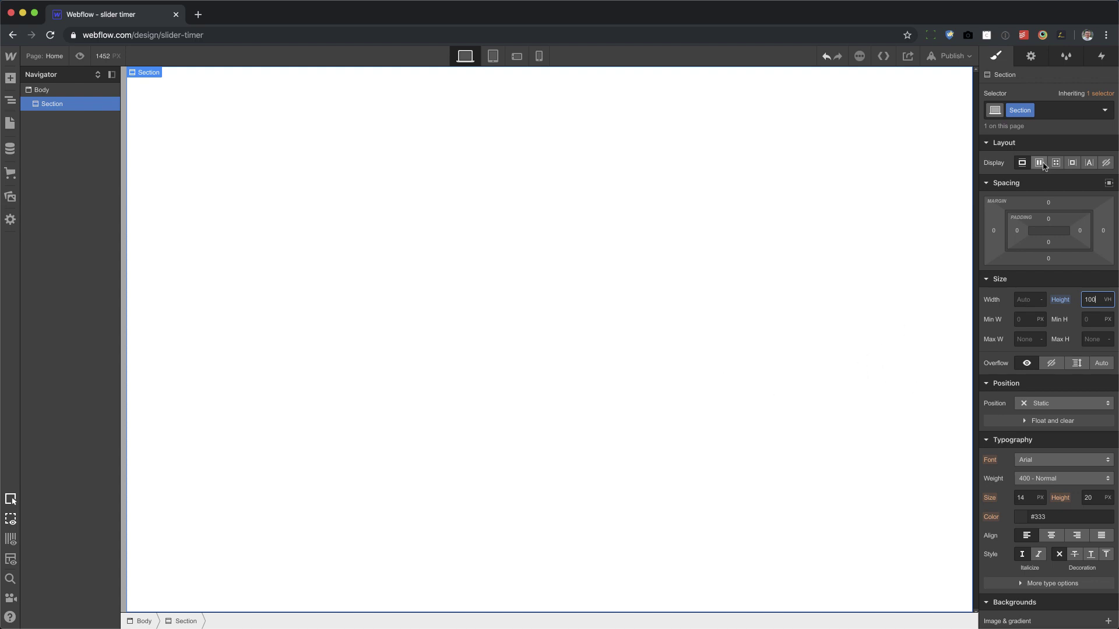
click(1039, 162)
click(1043, 204)
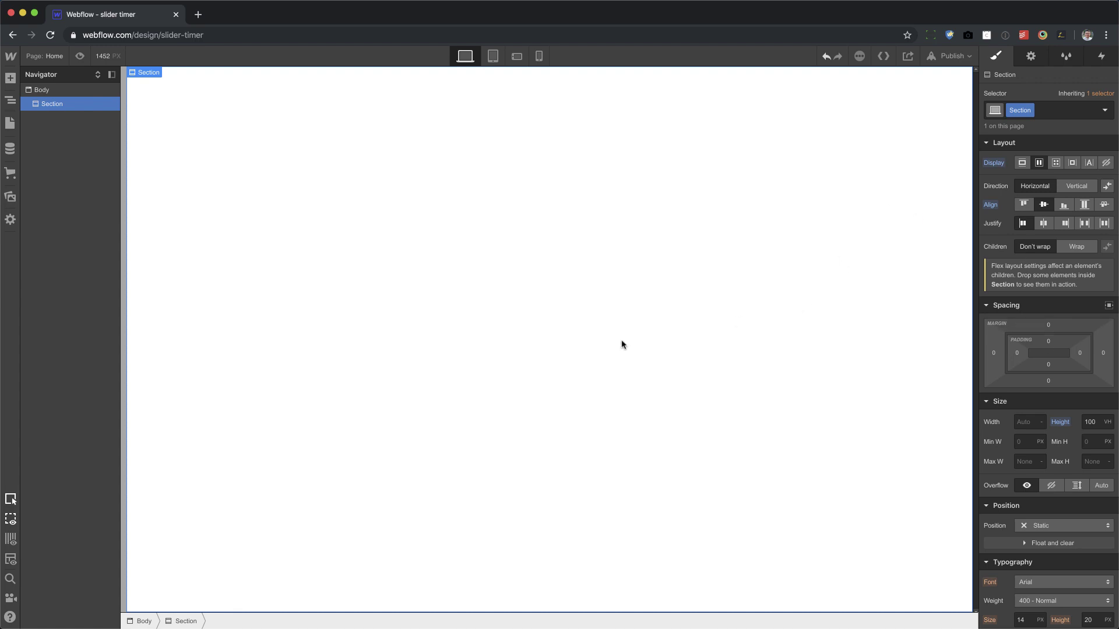
Step: Place a Div Block inside the Section, replacing a mistakenly added Container
key(a)
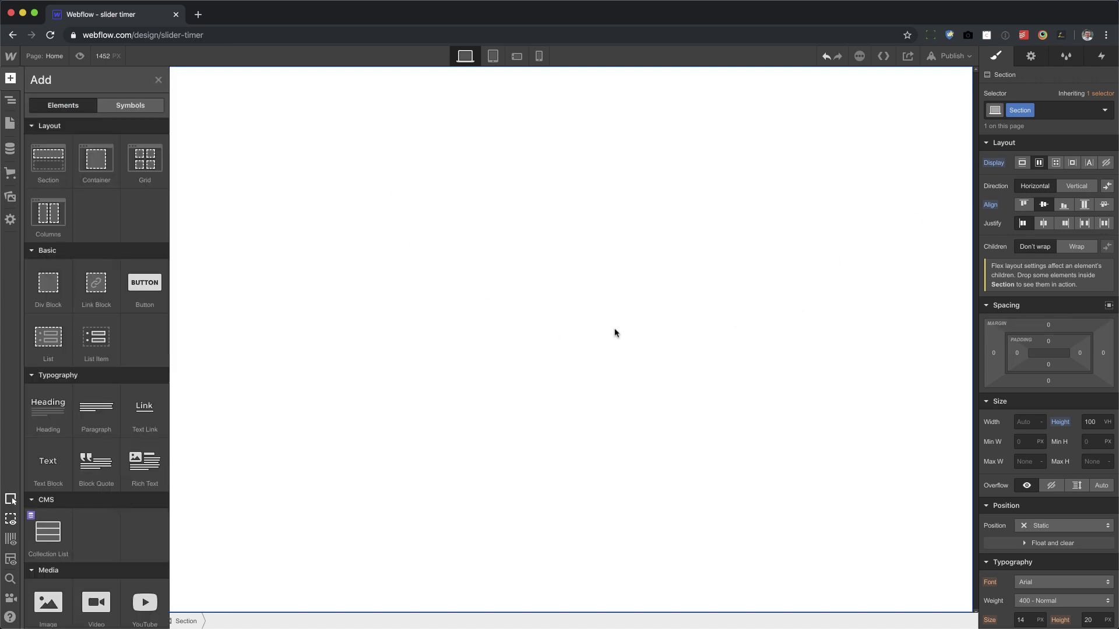
drag(93, 169, 430, 272)
key(super+z)
key(a)
drag(49, 288, 540, 294)
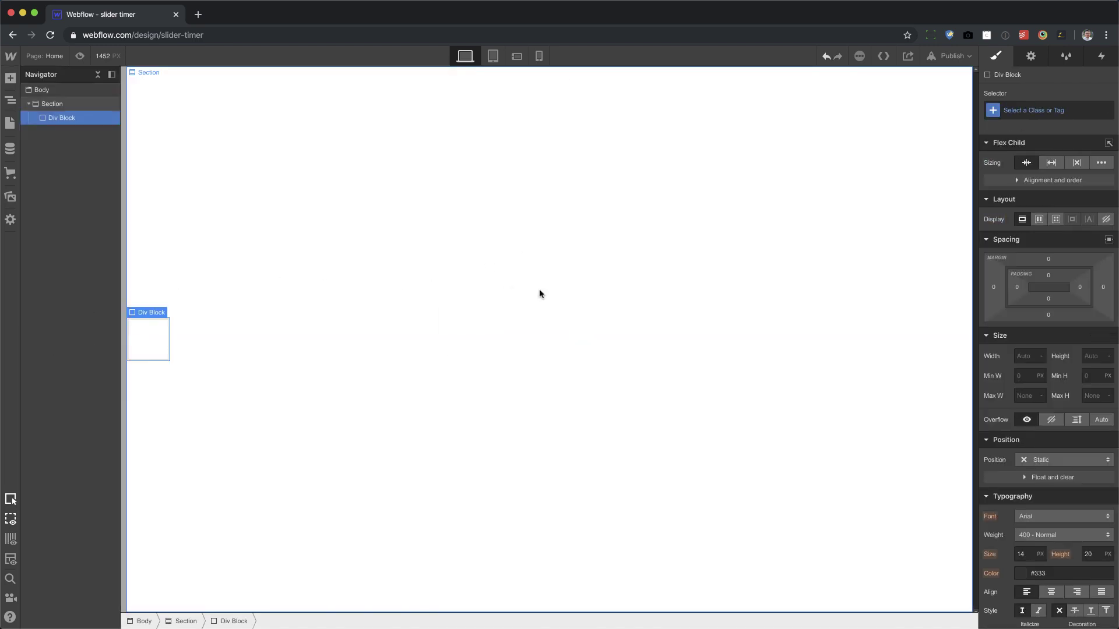
Step: Centre the Div Block horizontally and give it an 1100 px max width with Grow sizing
click(492, 375)
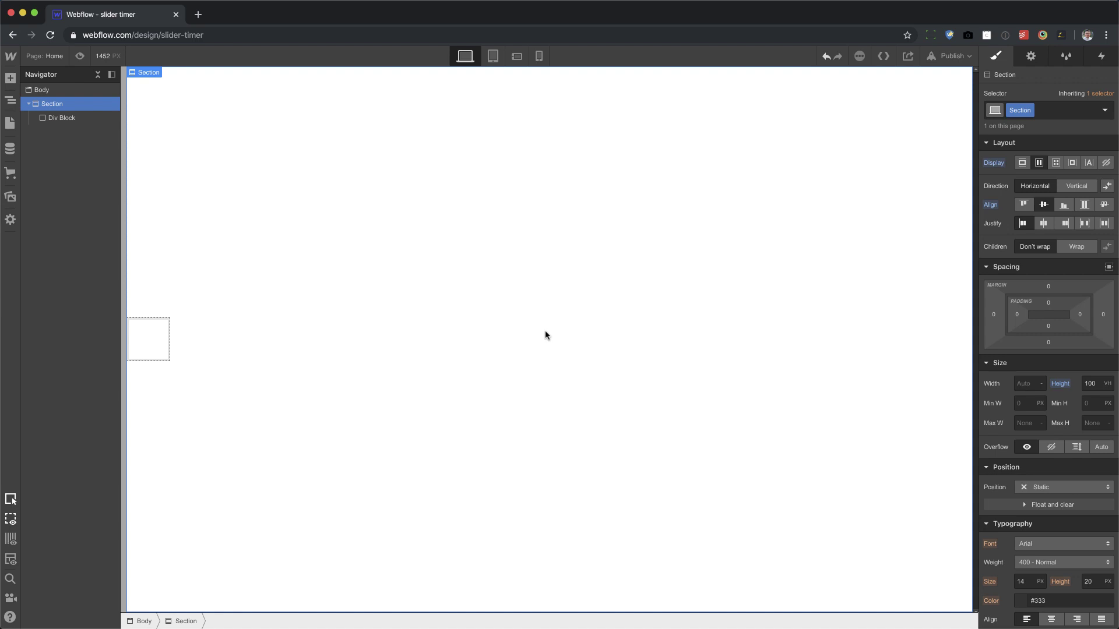
click(1043, 224)
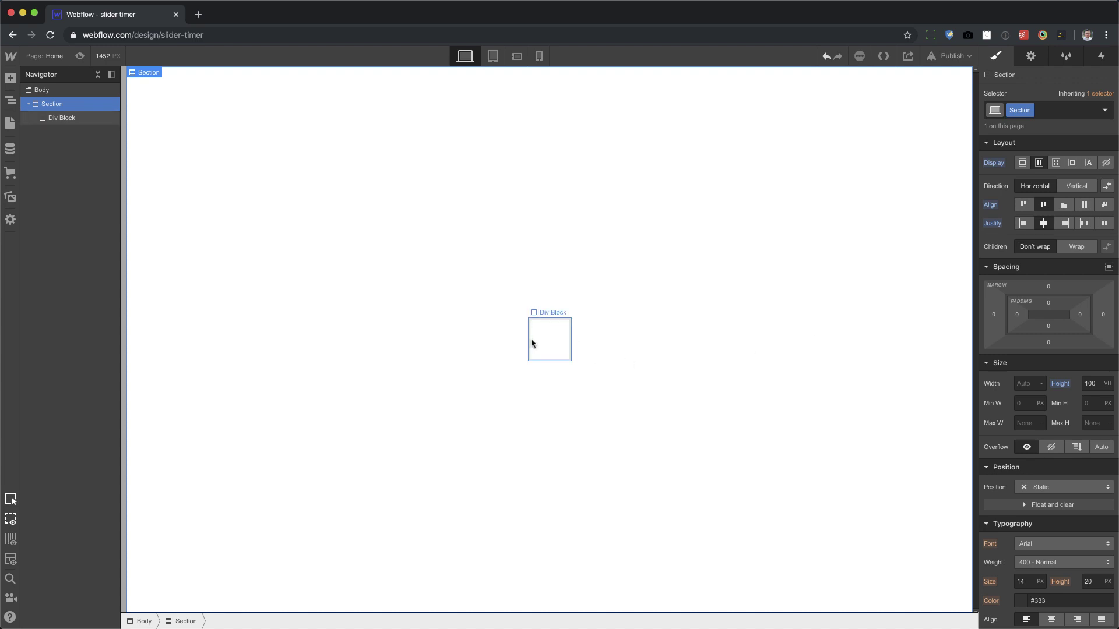
click(570, 356)
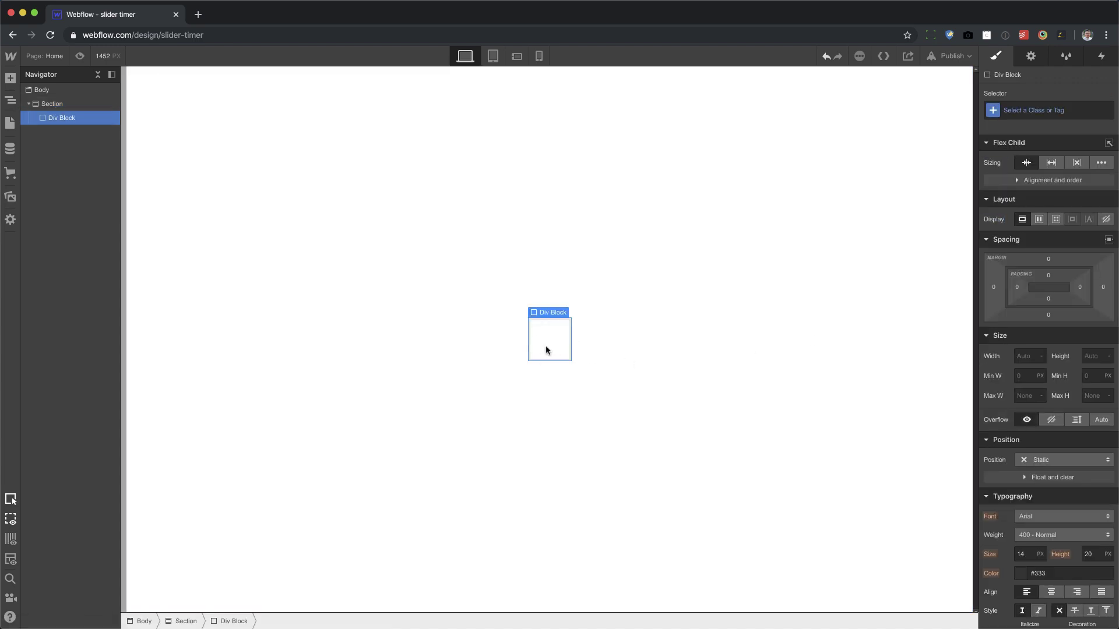
click(1030, 353)
click(1035, 391)
key(Return)
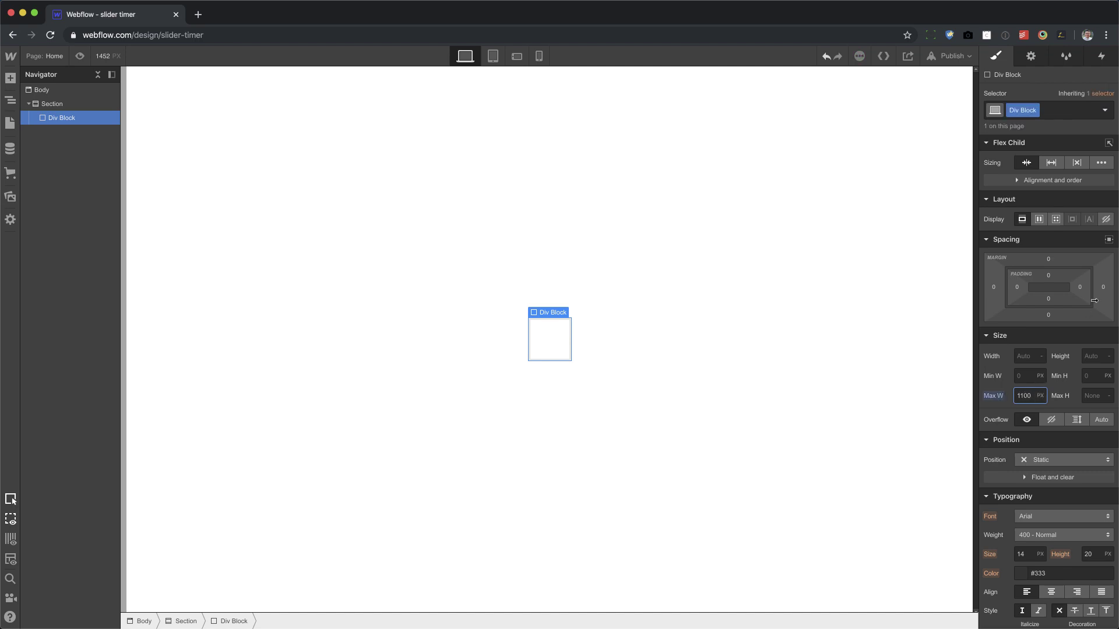
click(1051, 163)
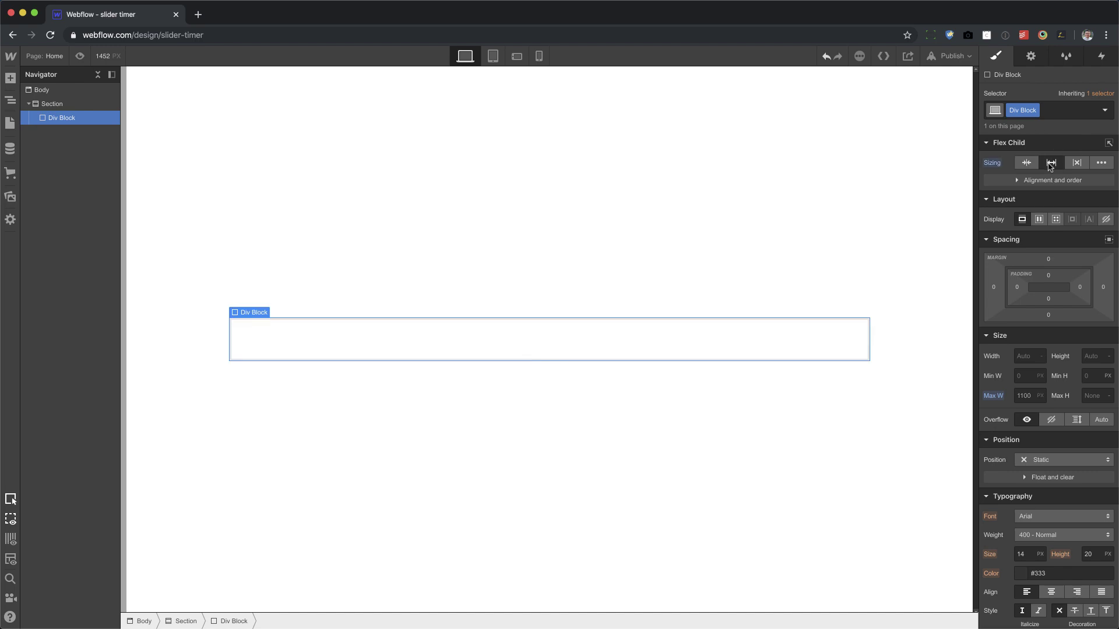
Step: Rename the Div Block's class to 'slider holder'
double_click(1018, 110)
text(slider holder)
key(Return)
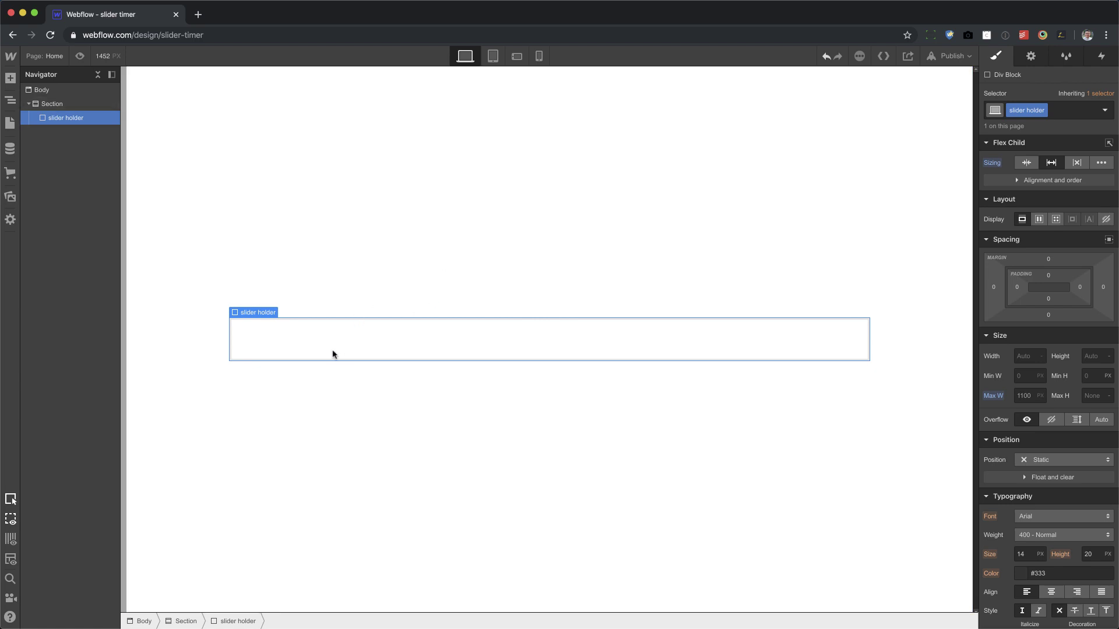
Step: Drop a Slider component into slider holder after deleting an accidentally added Lightbox
key(a)
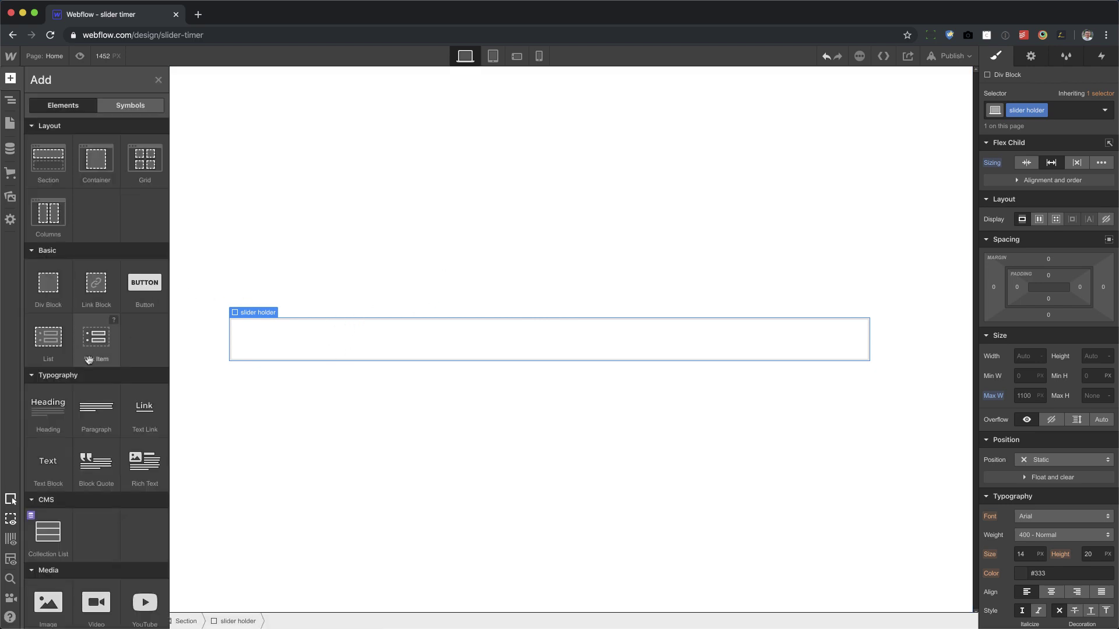
scroll(89, 359, down, 10)
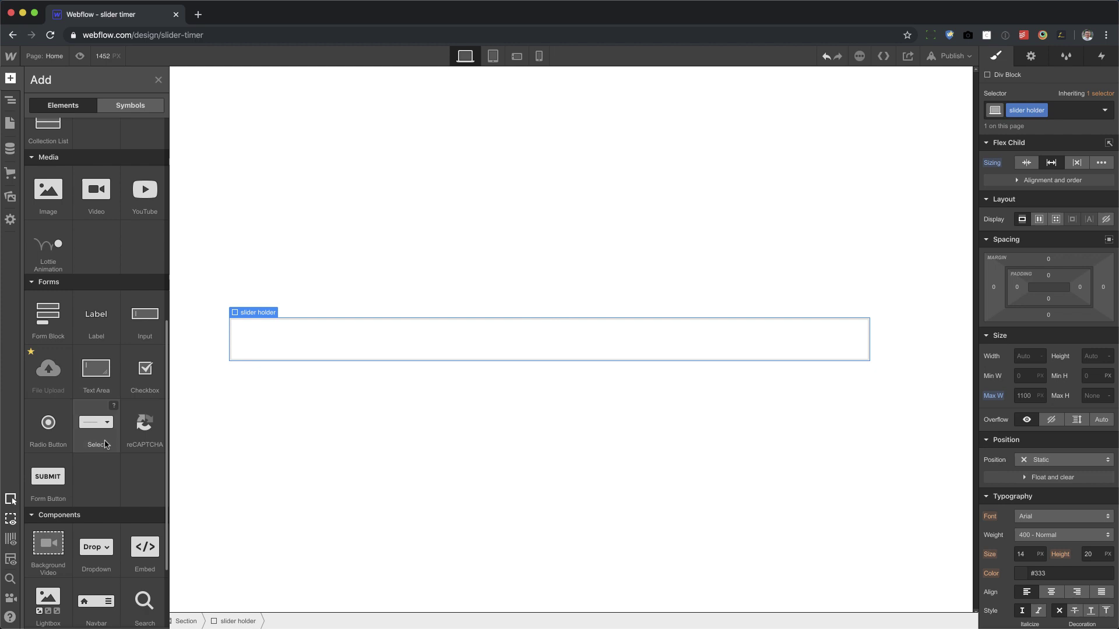
scroll(105, 445, down, 3)
drag(47, 495, 574, 333)
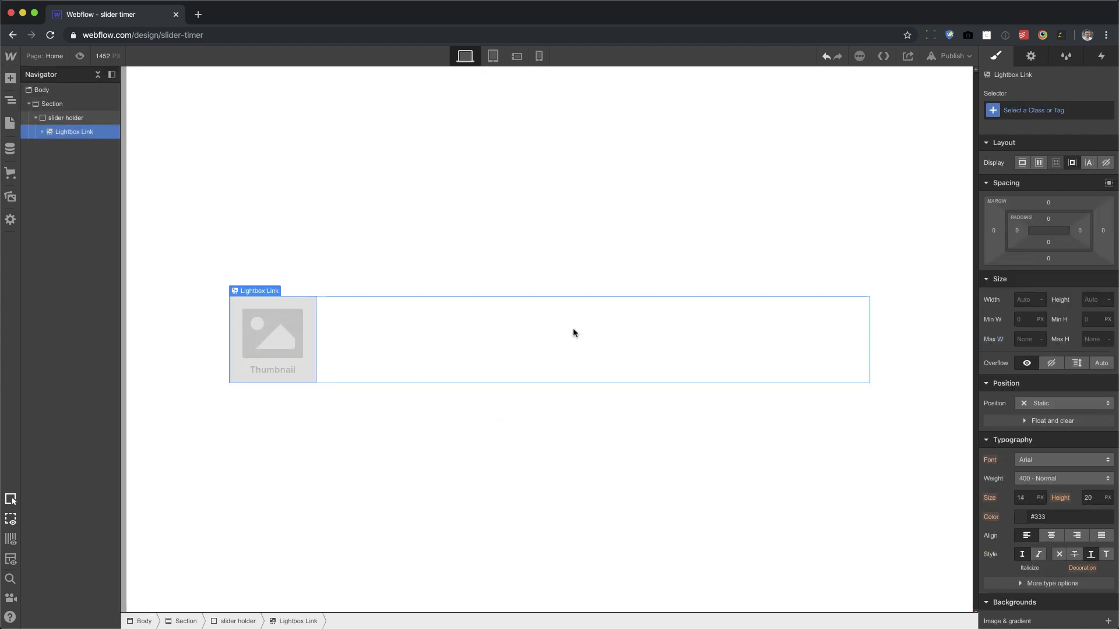
key(Delete)
click(287, 357)
key(a)
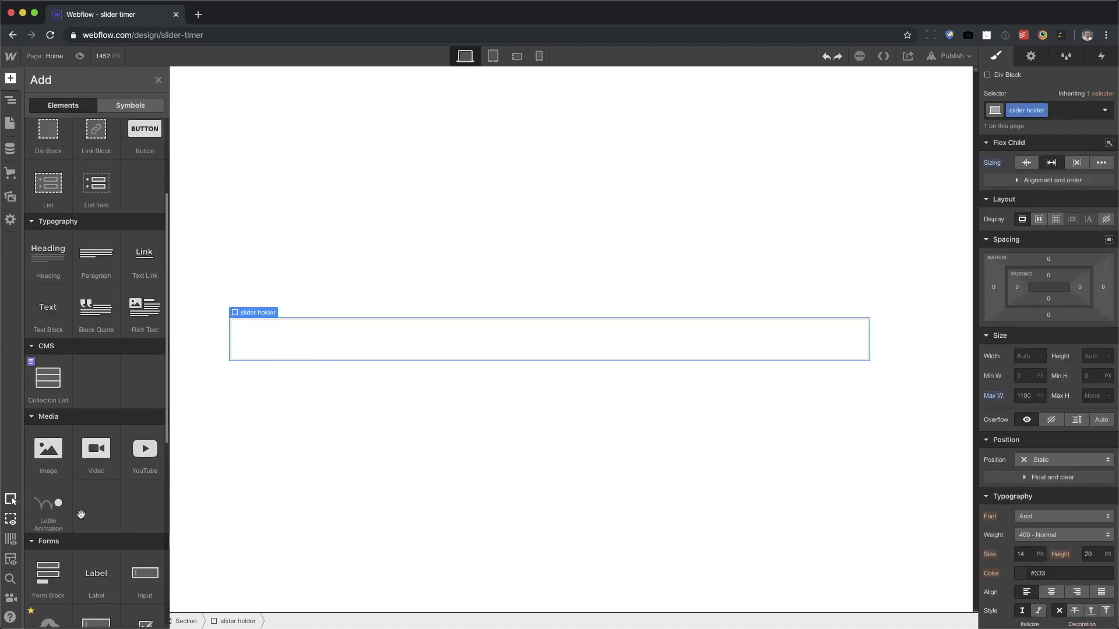
scroll(81, 515, down, 6)
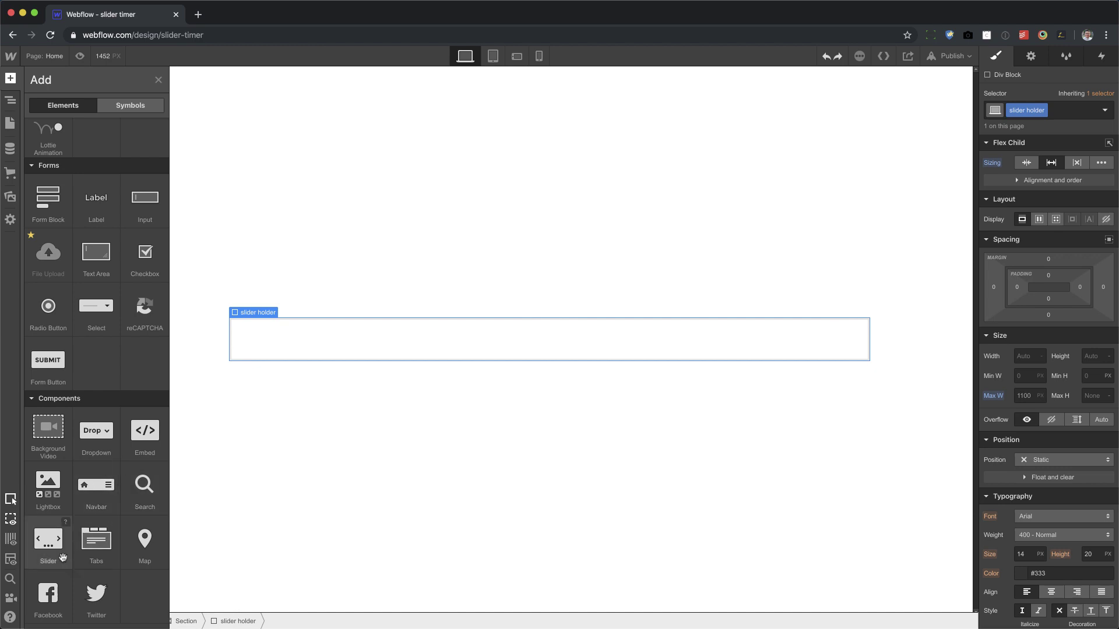
drag(62, 558, 525, 359)
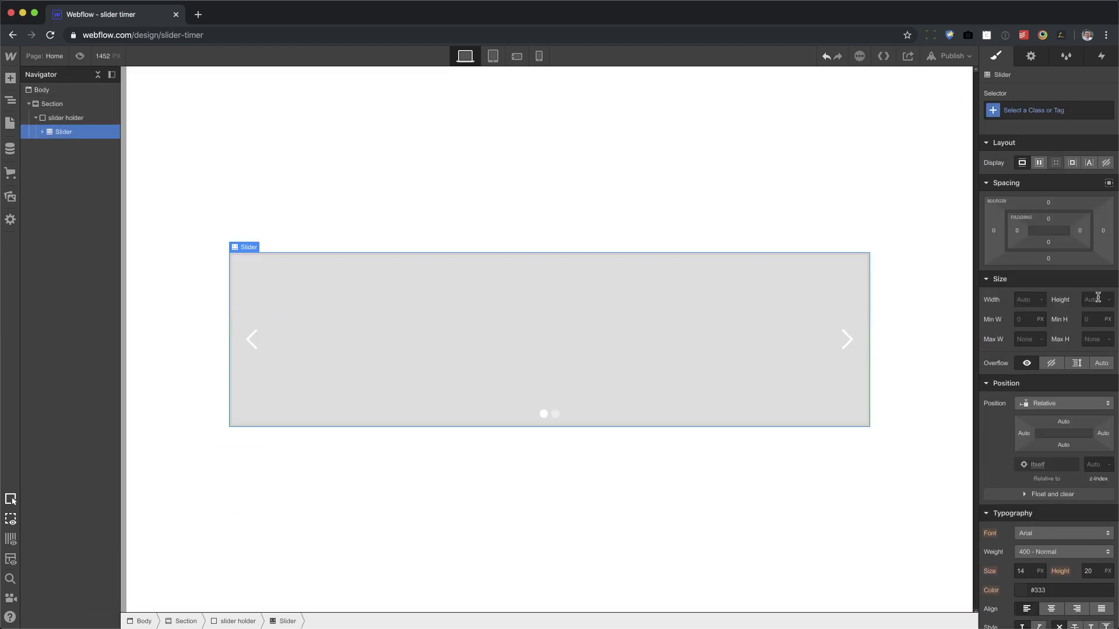
click(1093, 298)
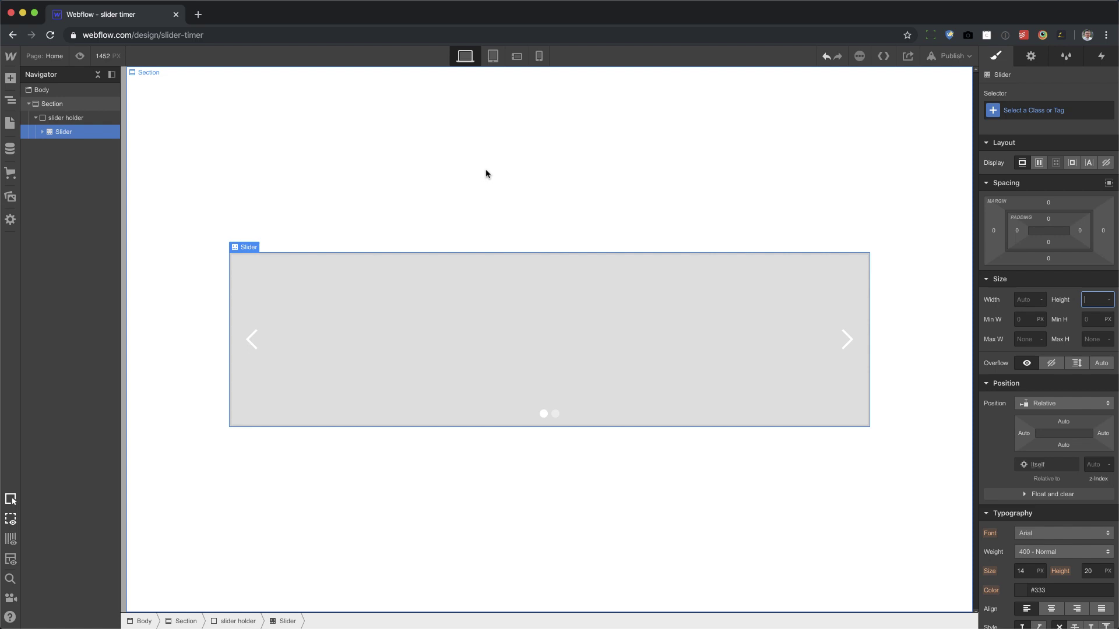
Step: Set Auto height on both the Slider and its Mask, then expand the Mask to reveal Slide 1 and Slide 2
click(1108, 300)
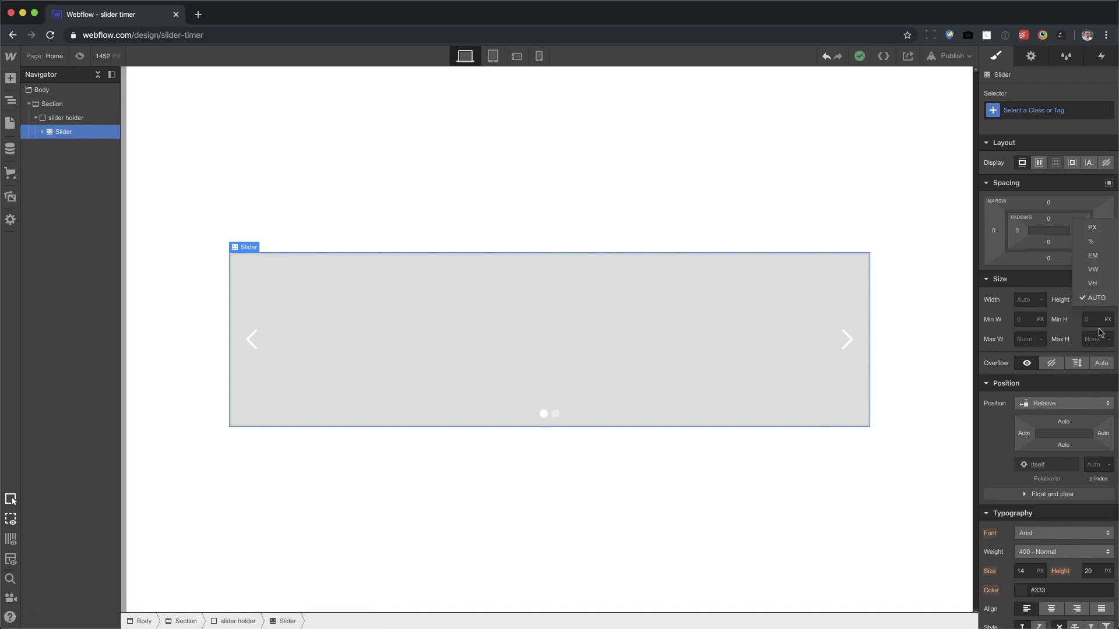
click(1102, 298)
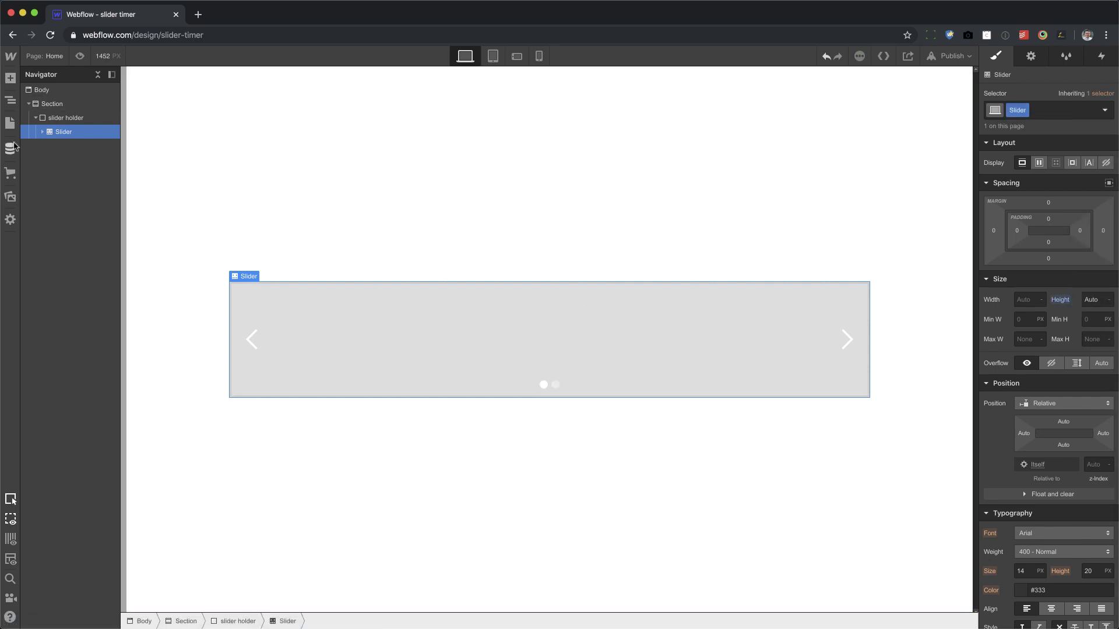
click(42, 132)
click(81, 146)
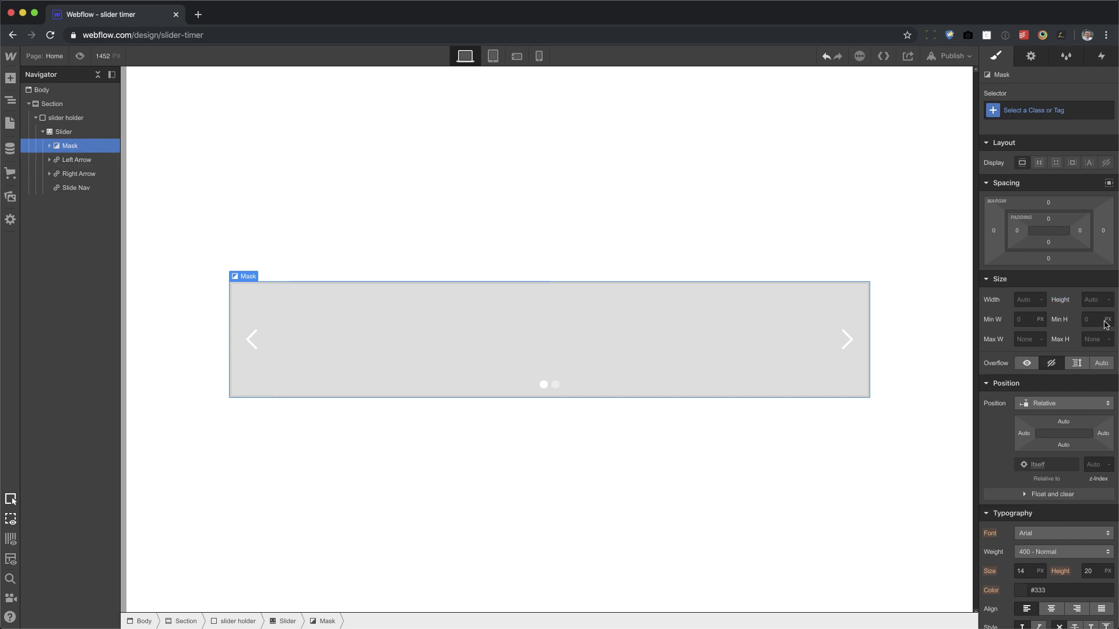
click(1108, 300)
click(1107, 301)
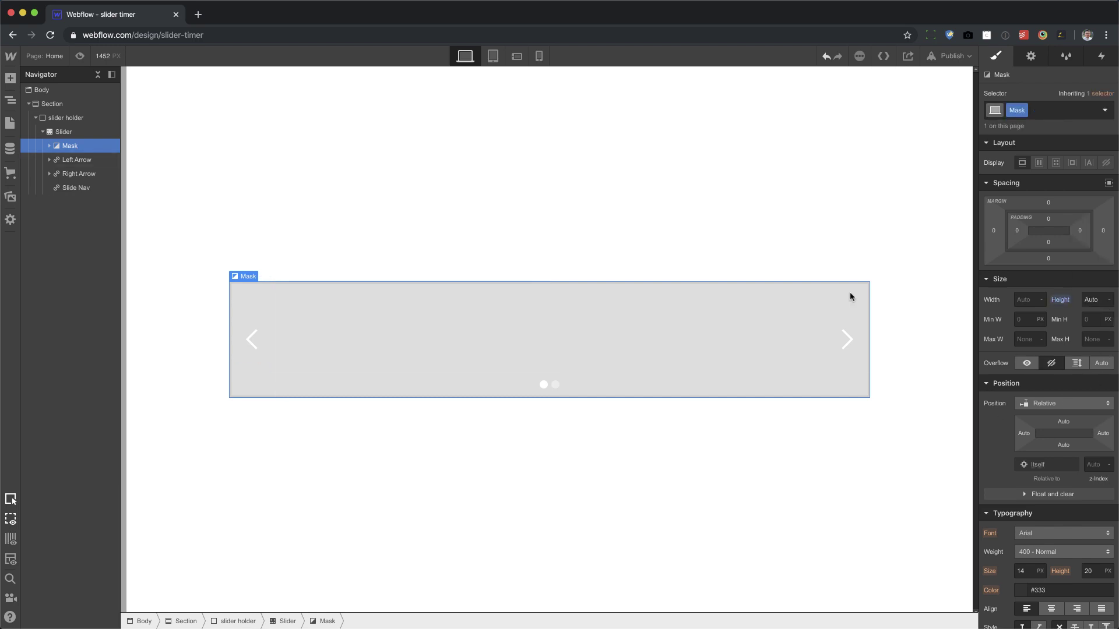
click(74, 139)
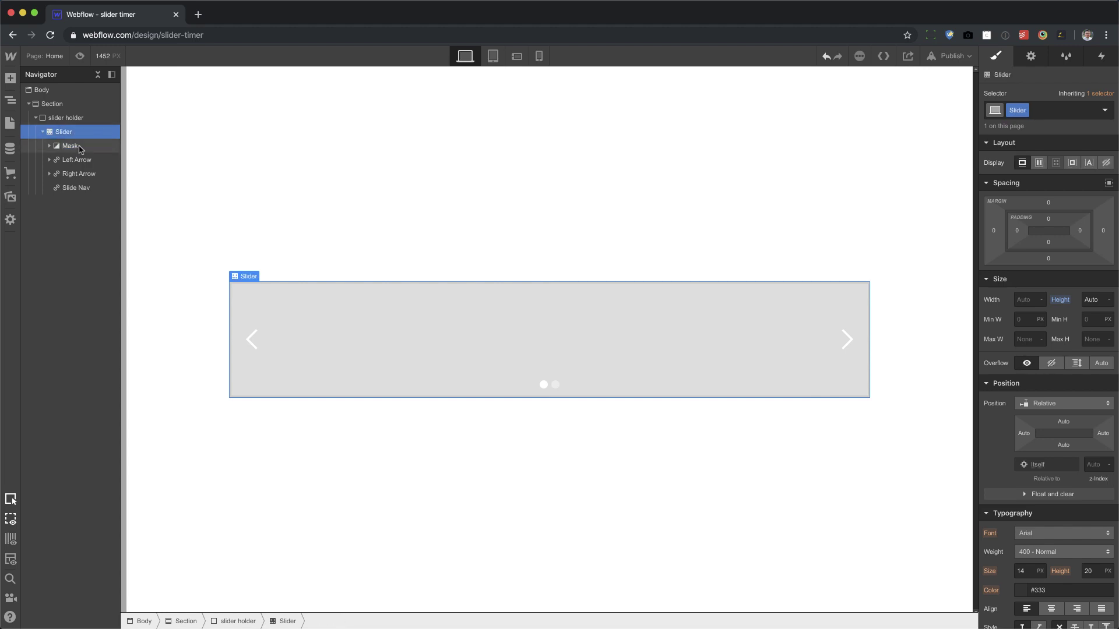
click(81, 150)
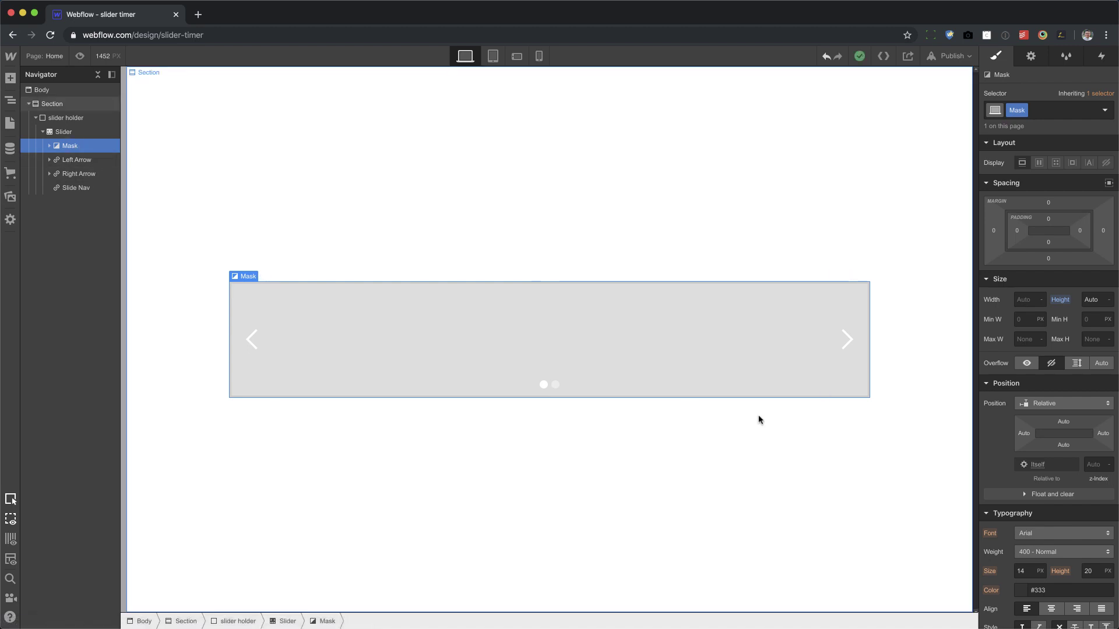
click(49, 146)
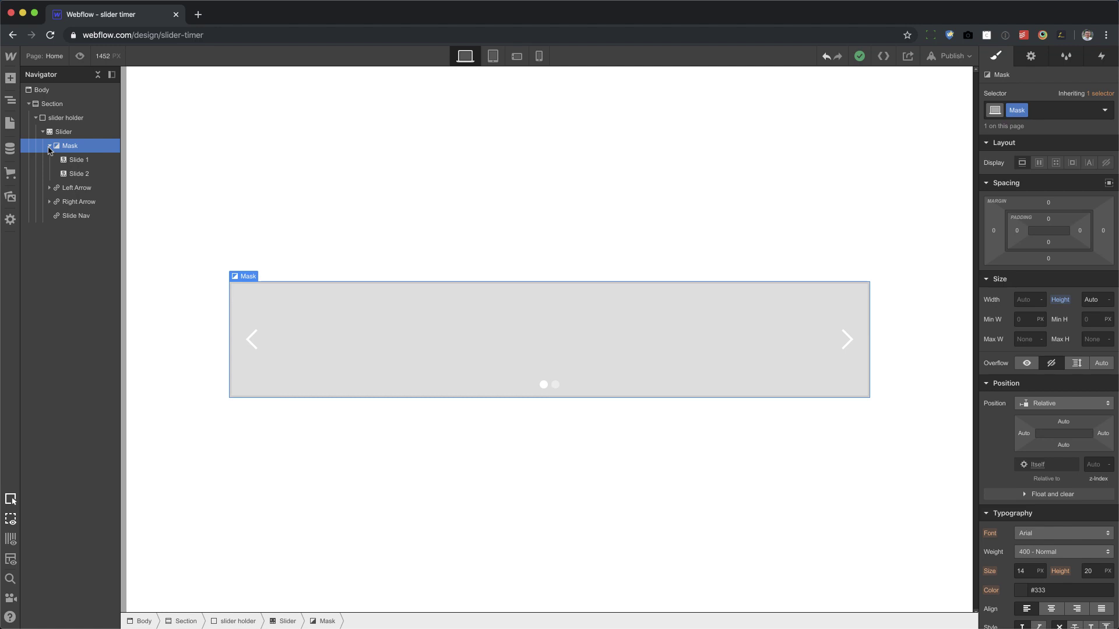
Step: Add a Div Block inside Slide 1 with a height of 500 px
click(80, 160)
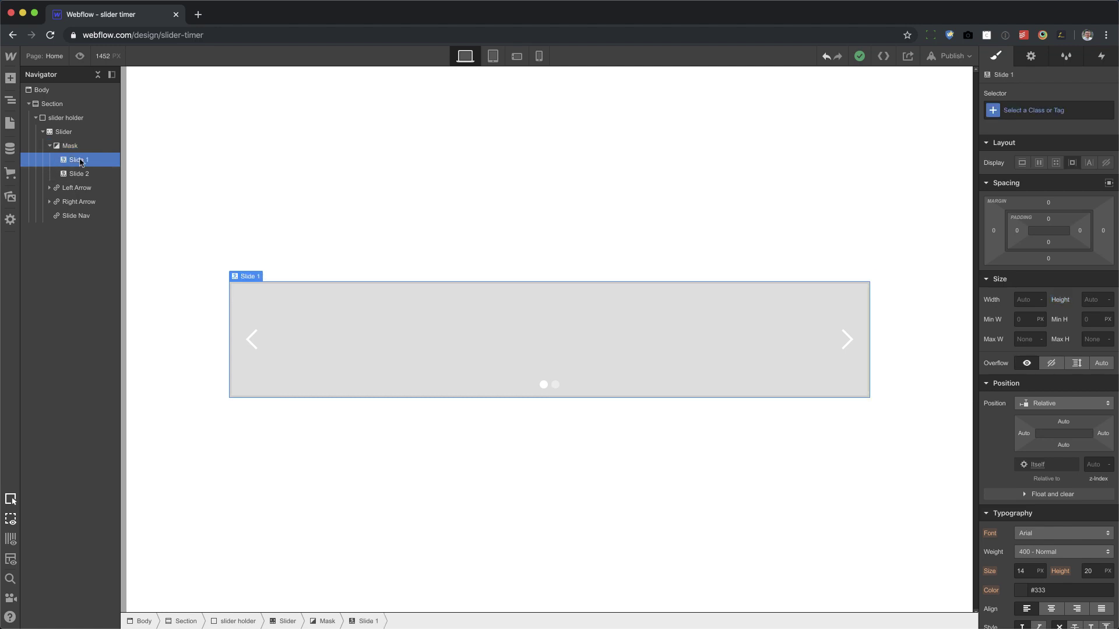
key(a)
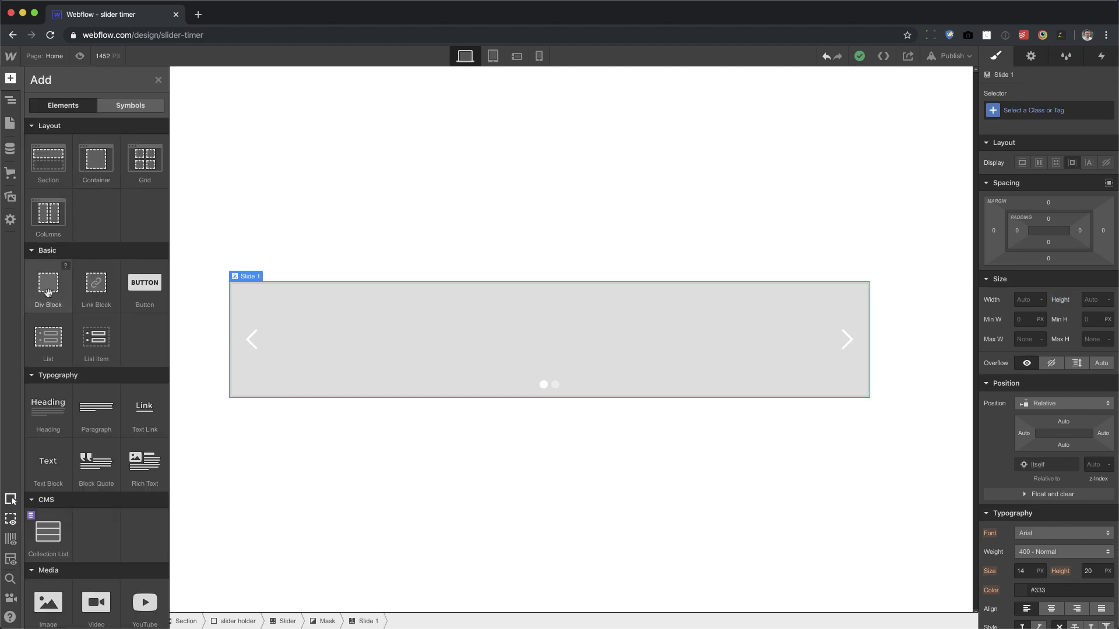
drag(50, 293, 304, 318)
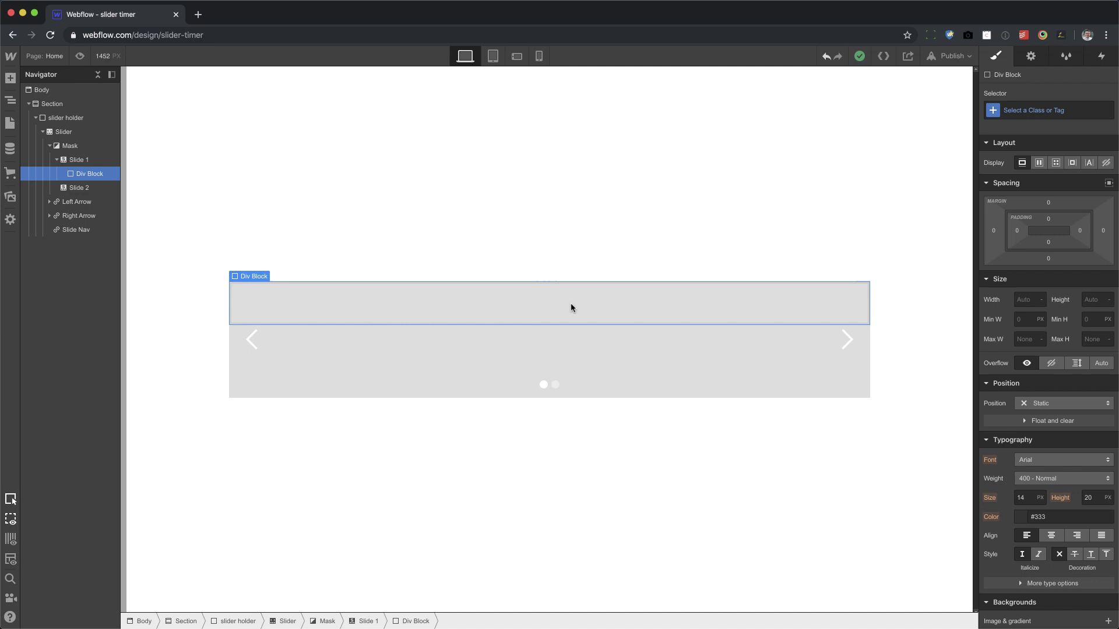
click(1088, 301)
text(500)
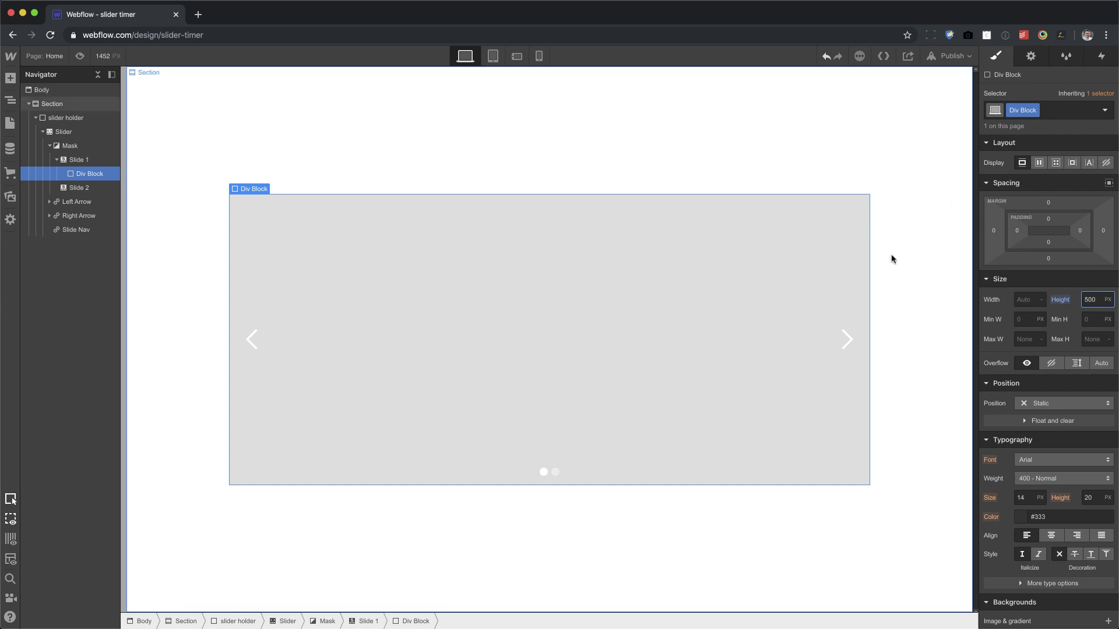
Step: Give the new block the class 'photo'
double_click(1017, 110)
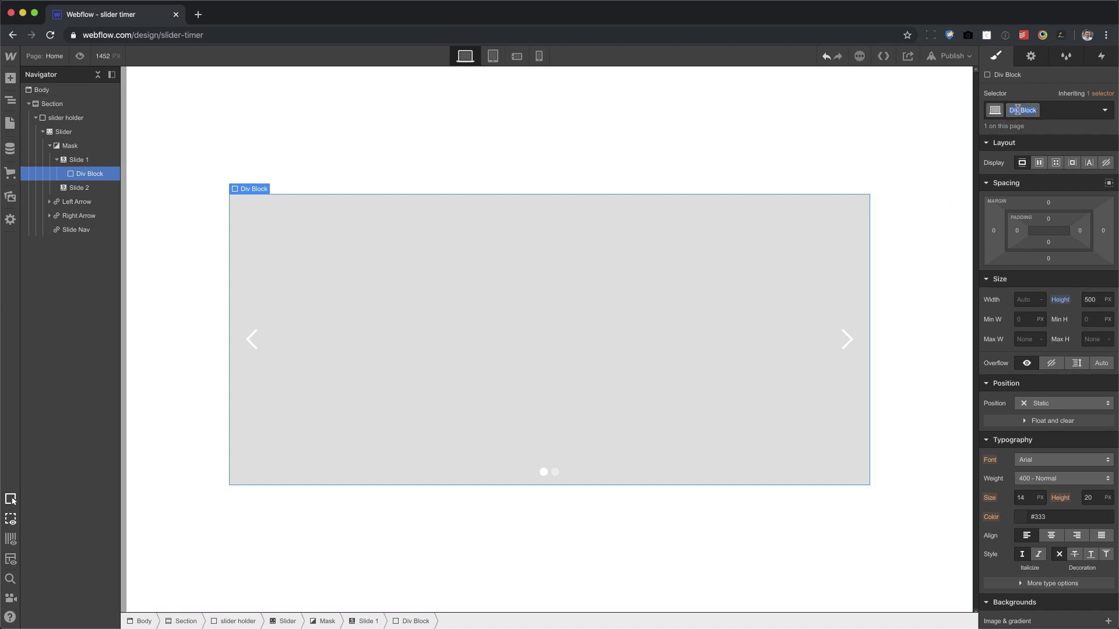
text(photo)
key(Return)
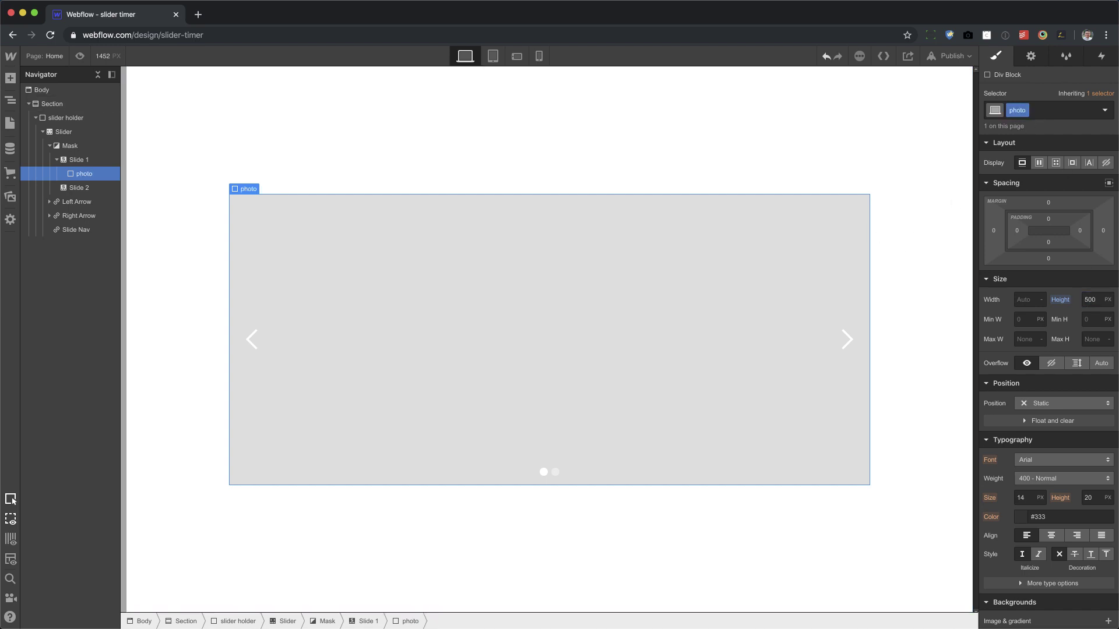
Step: Add combo class 1 and a starry sky background image set to Cover and centred
click(1052, 114)
text(1)
key(Return)
scroll(1067, 329, down, 5)
click(1108, 415)
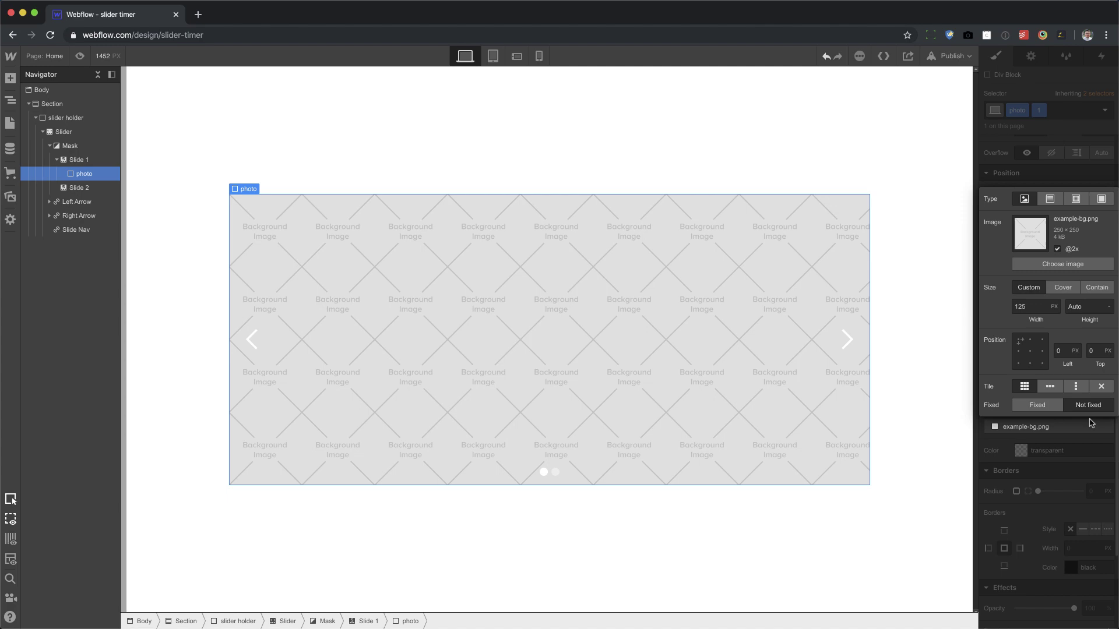
click(1062, 265)
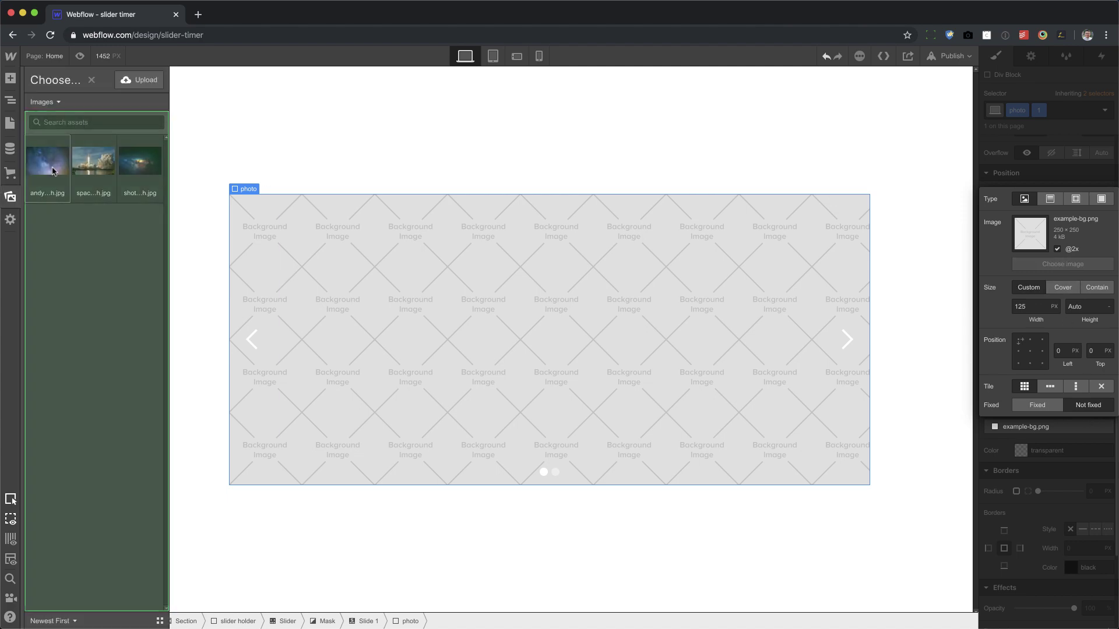
click(51, 171)
click(1062, 288)
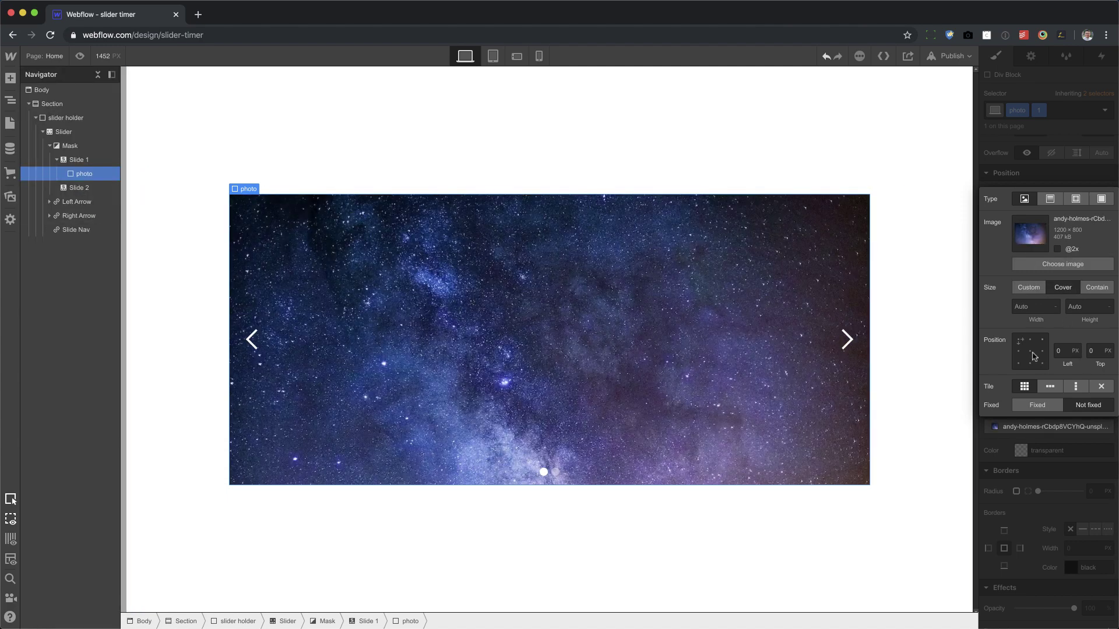
click(1029, 352)
key(Escape)
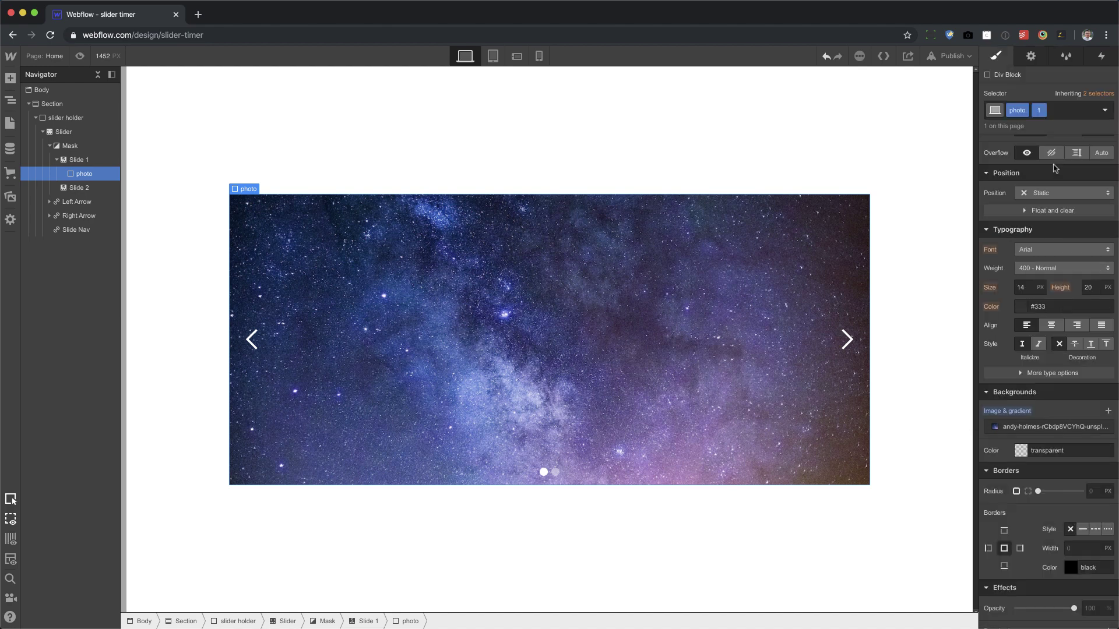
Step: Delete the empty Slide 2 and duplicate Slide 1 into two more slides
click(89, 193)
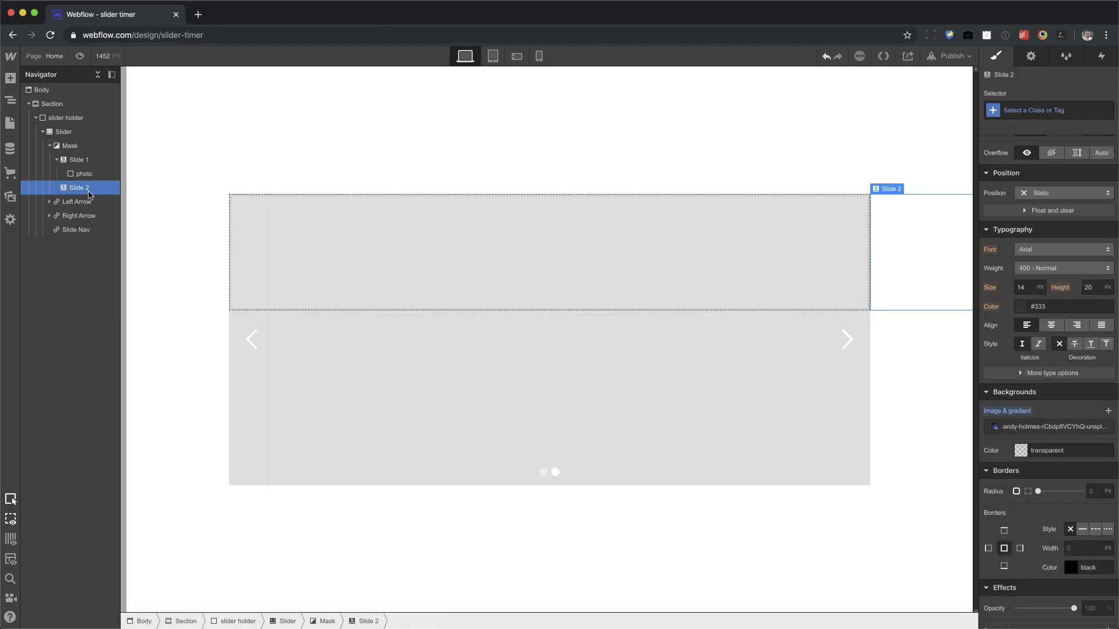
key(Delete)
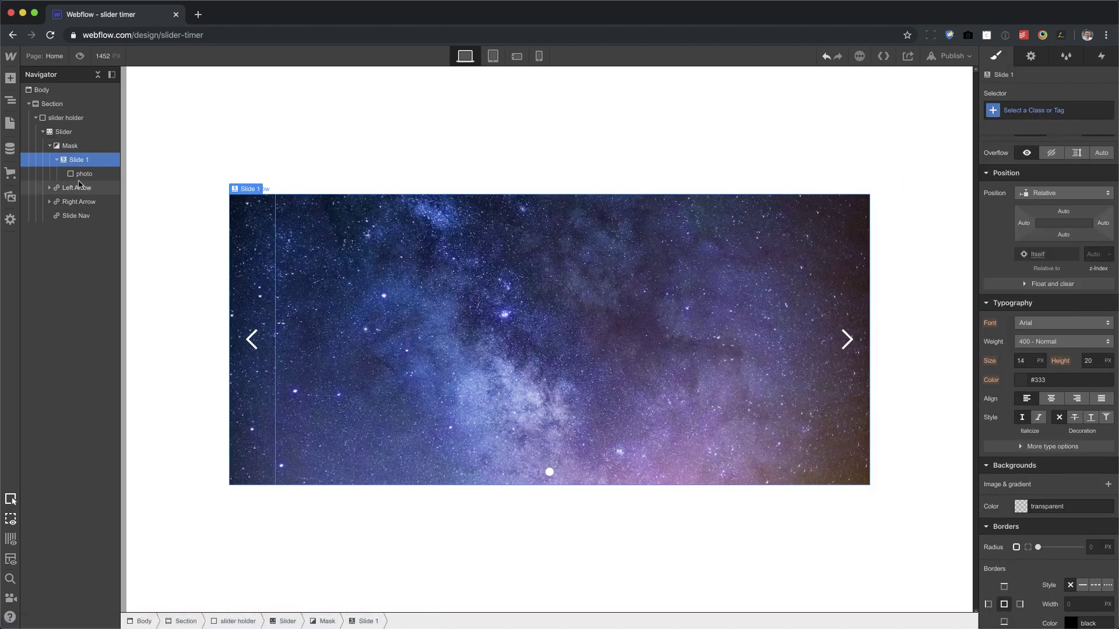
click(80, 163)
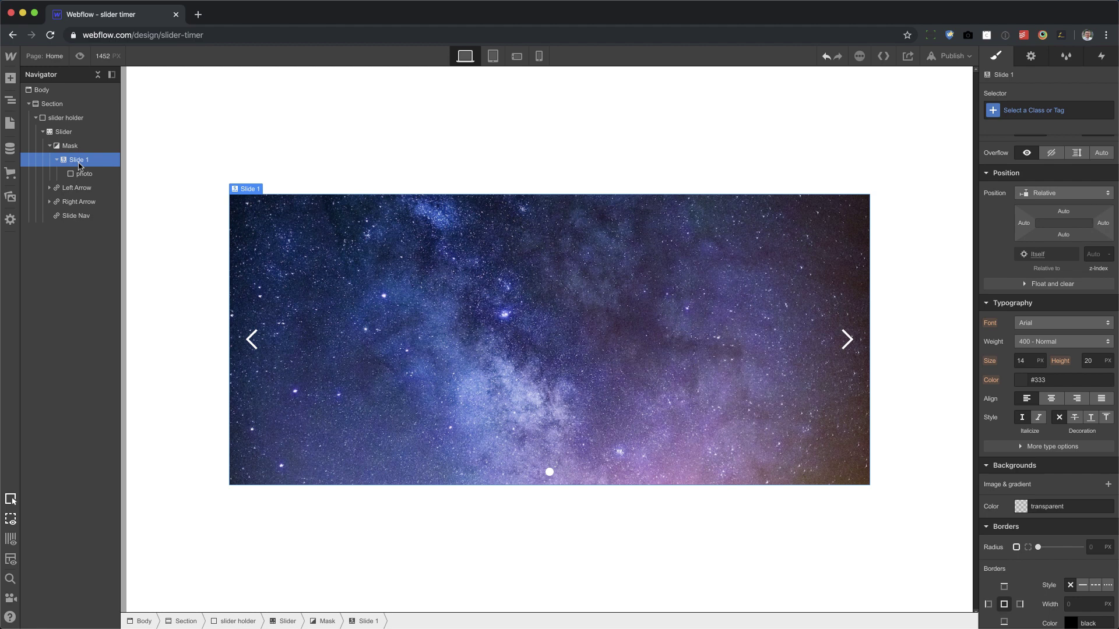
key(super+d)
key(super+d)
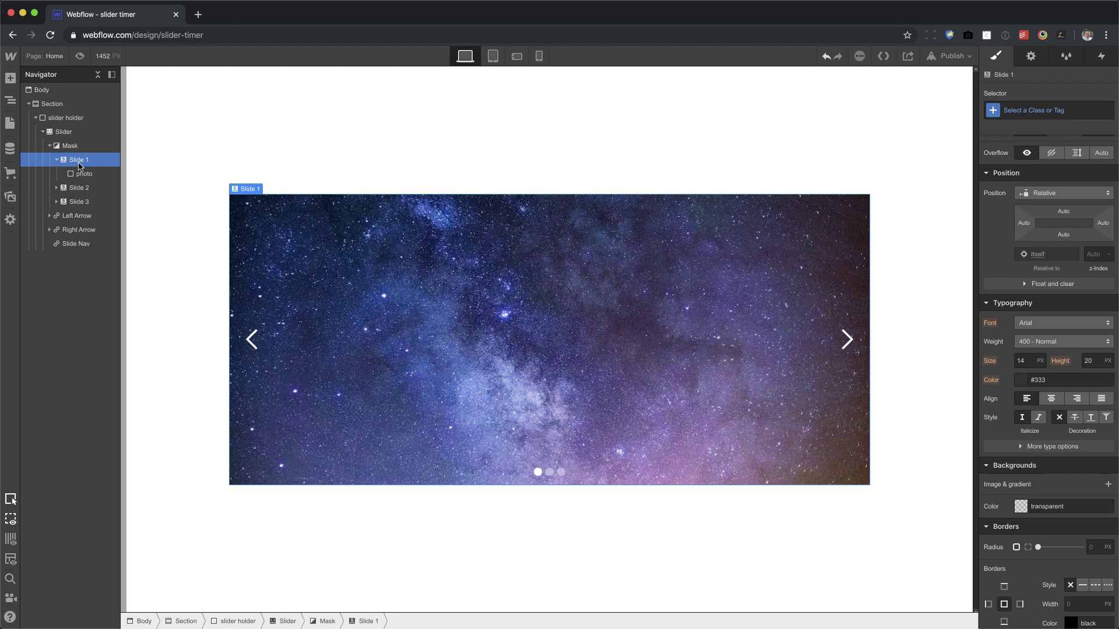
click(82, 187)
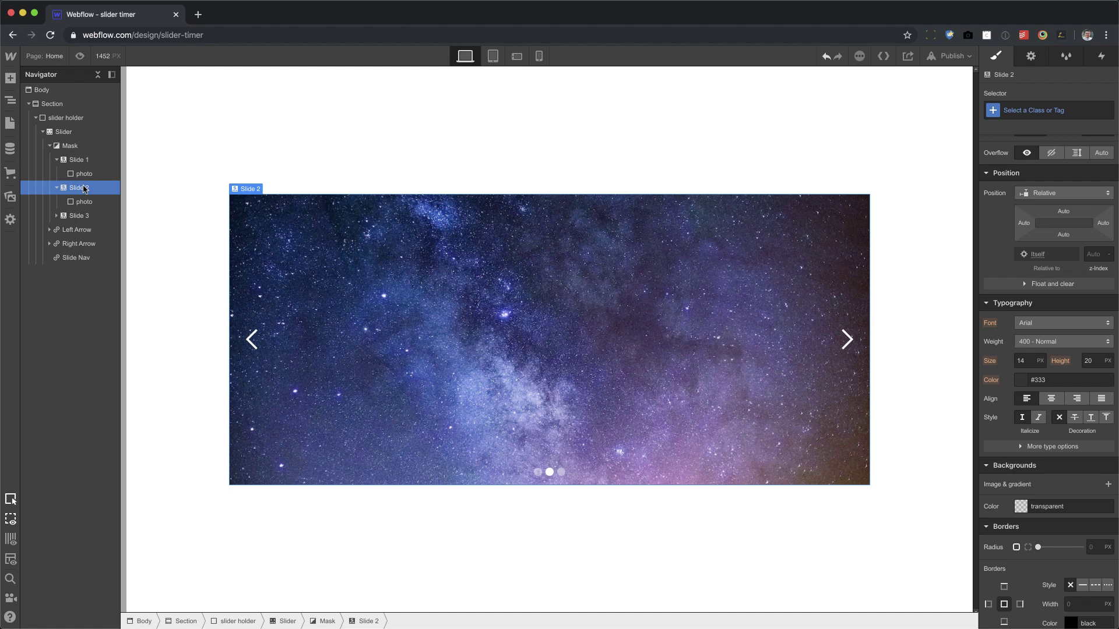
Step: Duplicate Slide 2's photo class into 'photo 2' and set its background to the rocket launch image
click(570, 293)
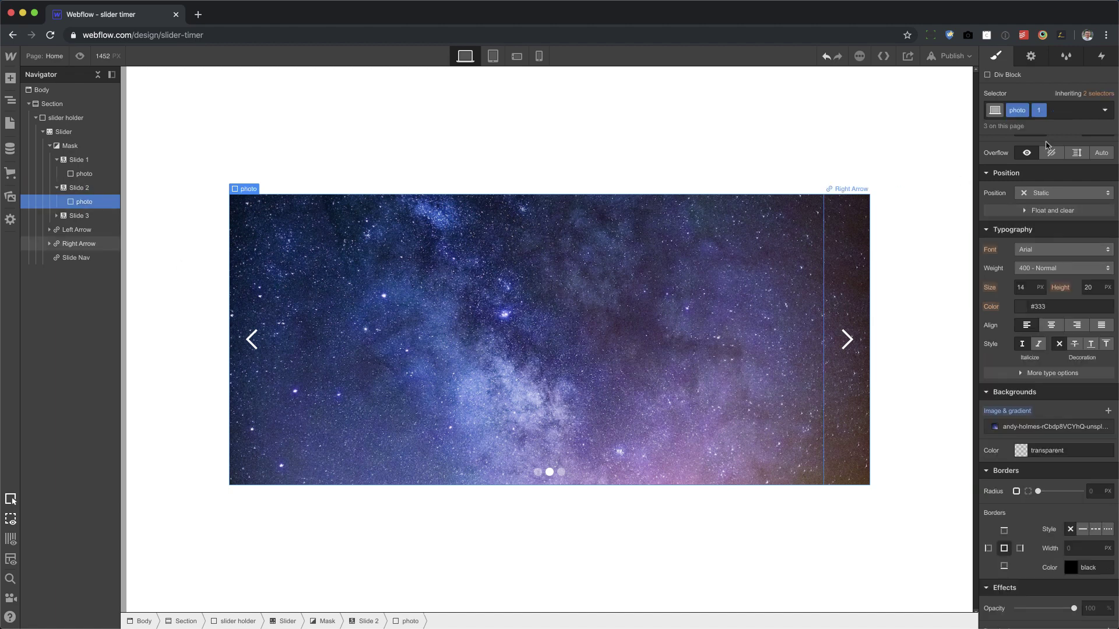
click(1039, 114)
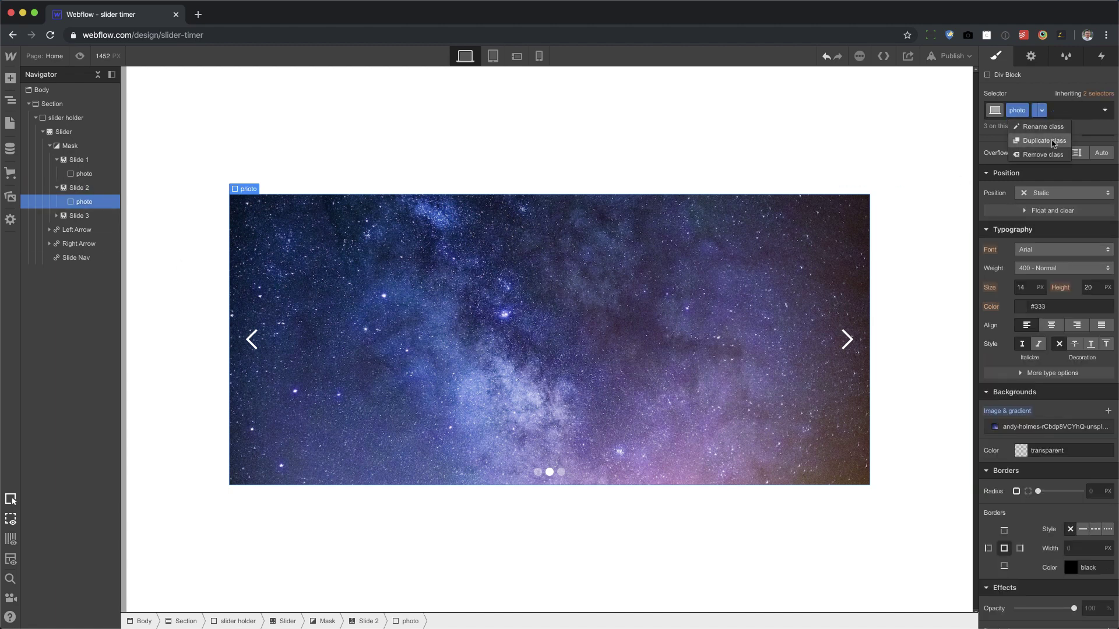
click(1053, 142)
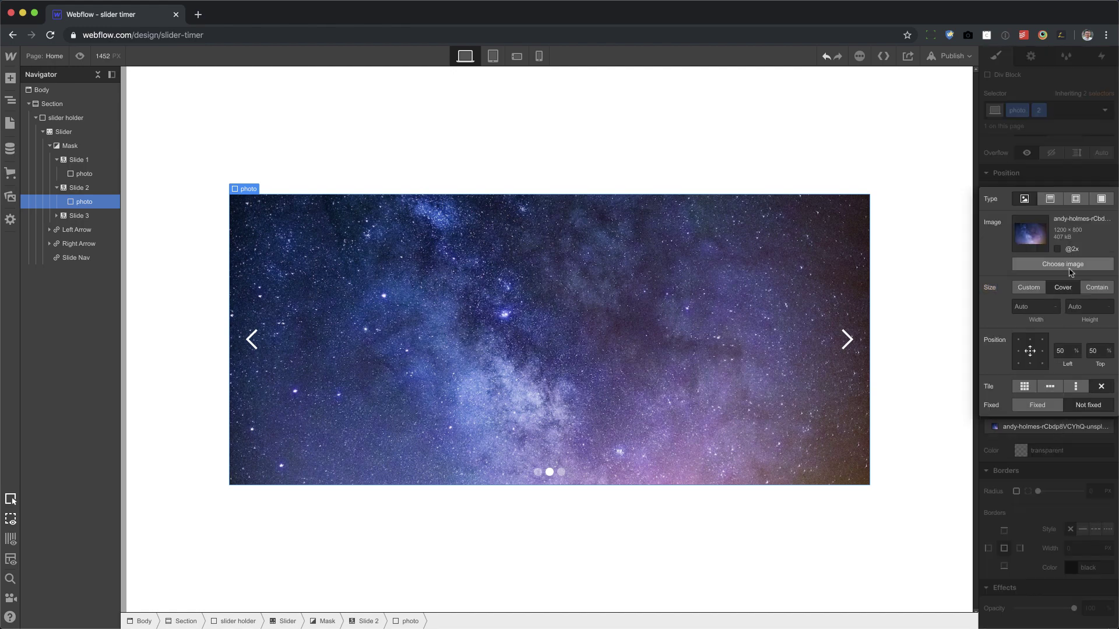
click(1063, 264)
click(51, 160)
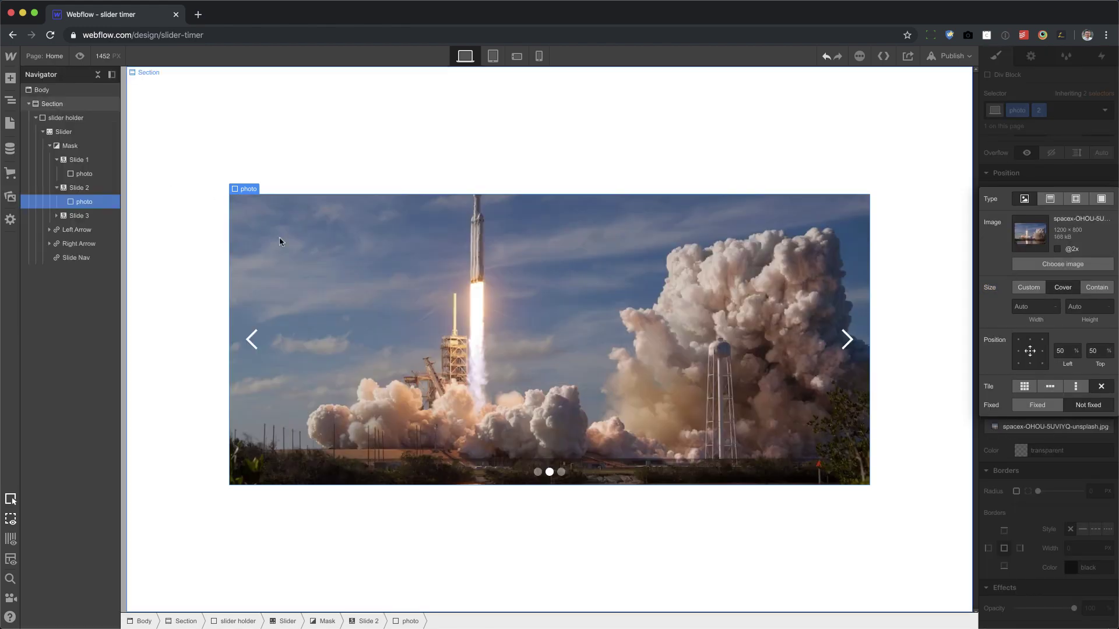
Step: Duplicate Slide 3's photo class into 'photo 3' and set its background to the nebula image
click(80, 216)
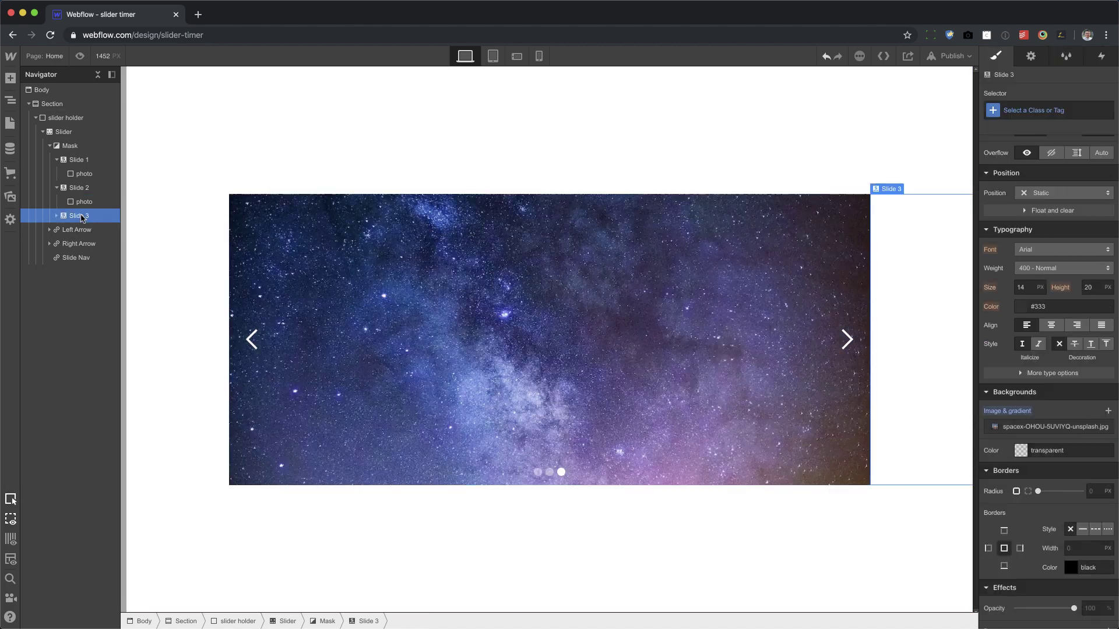
click(698, 307)
click(1041, 110)
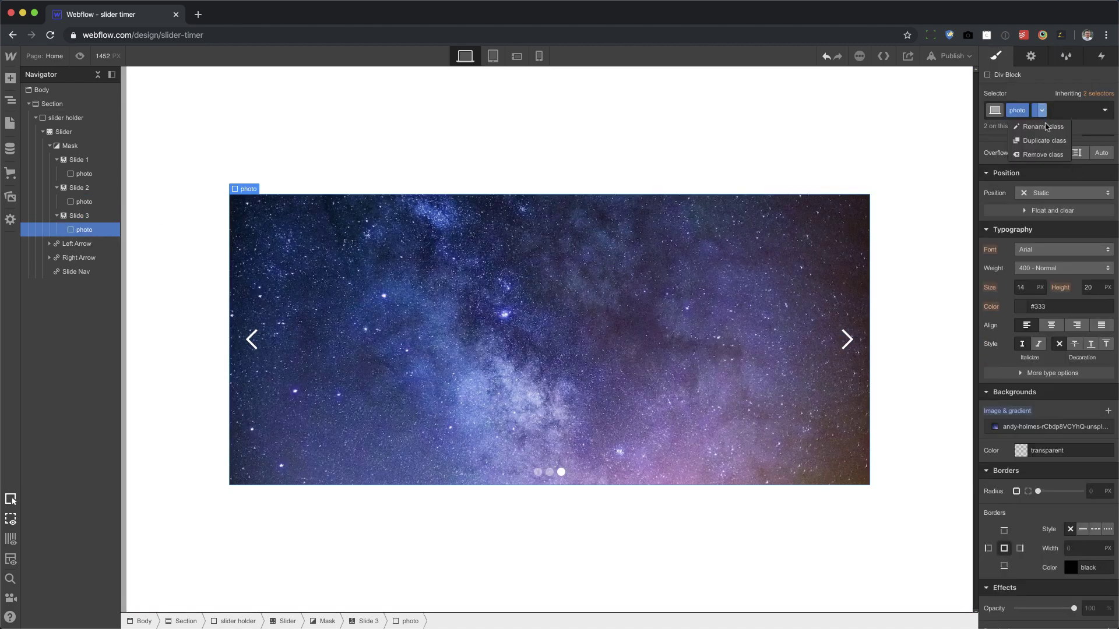
click(1043, 140)
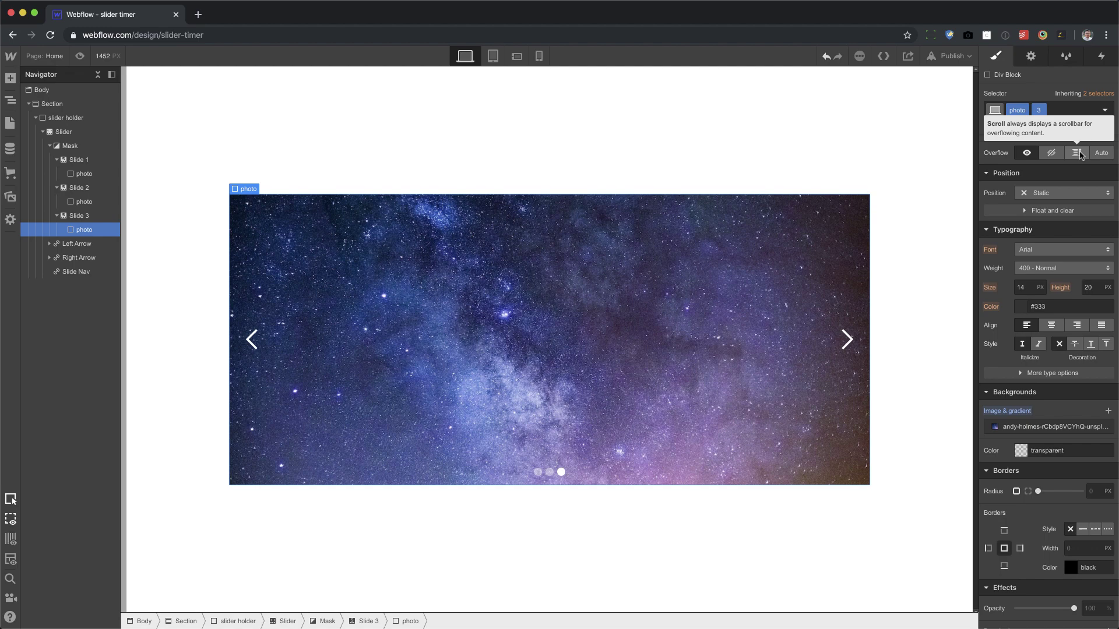
click(1052, 428)
click(1068, 264)
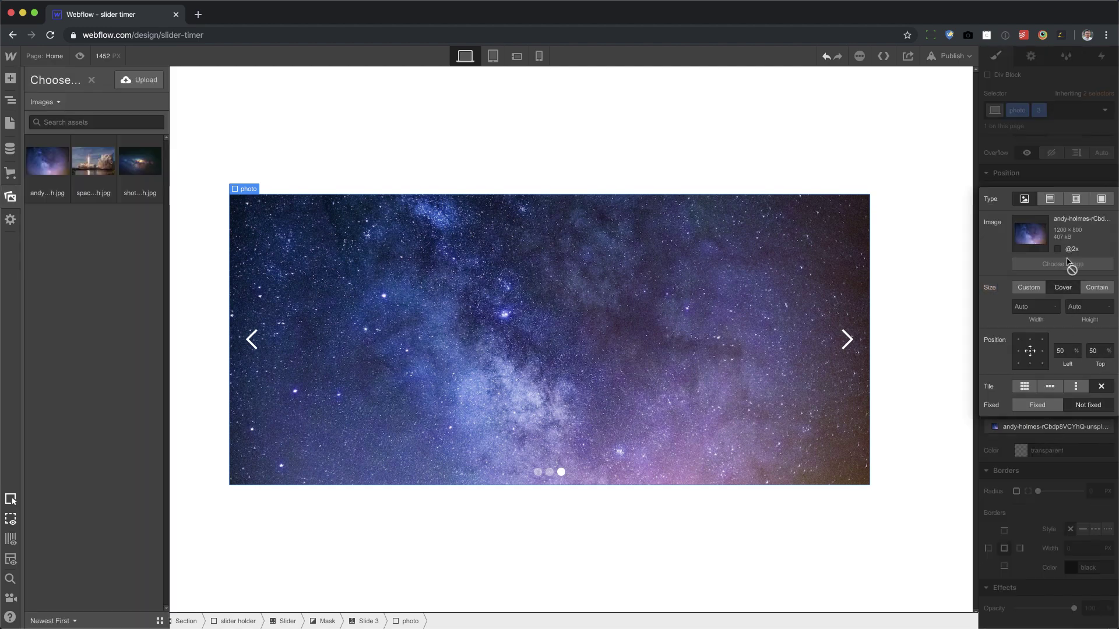
click(142, 165)
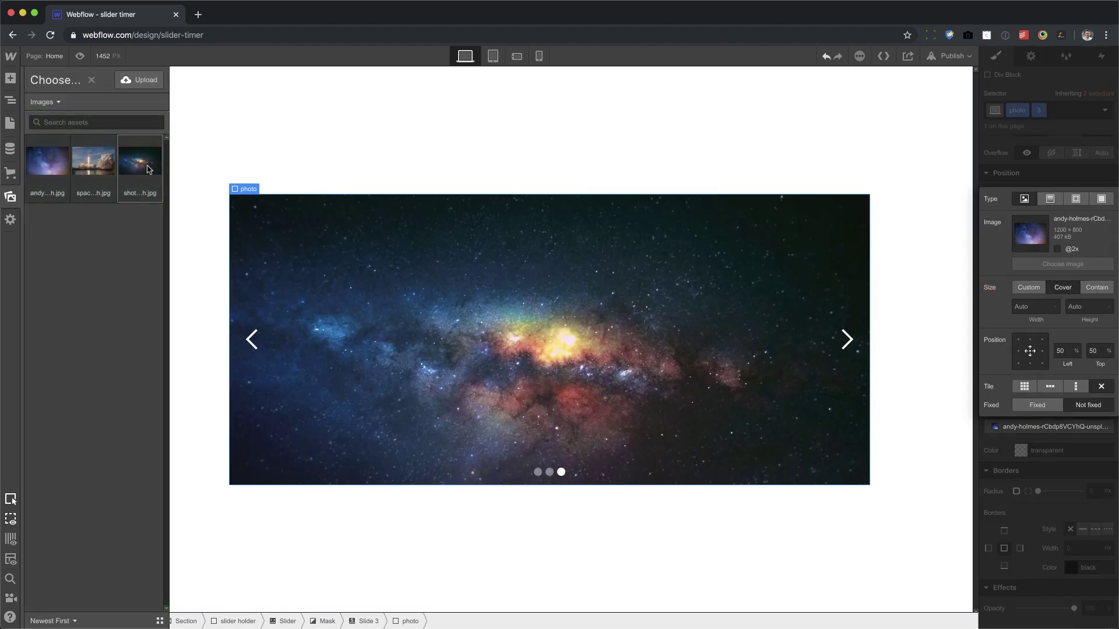
click(1071, 166)
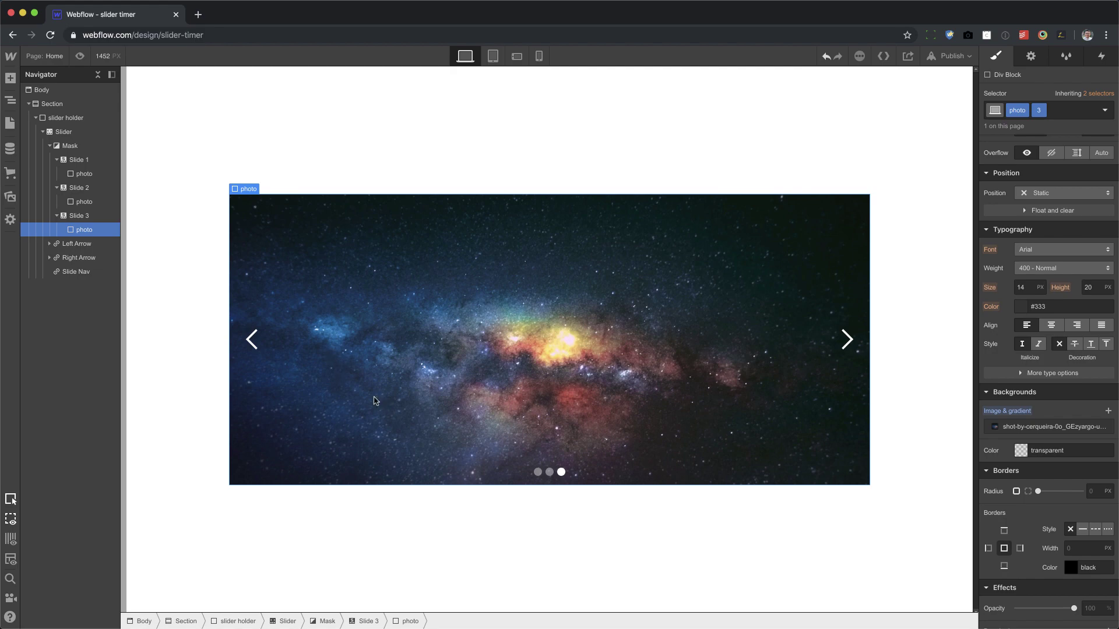
Step: Preview the page and step through the slides to the nebula slide
click(80, 56)
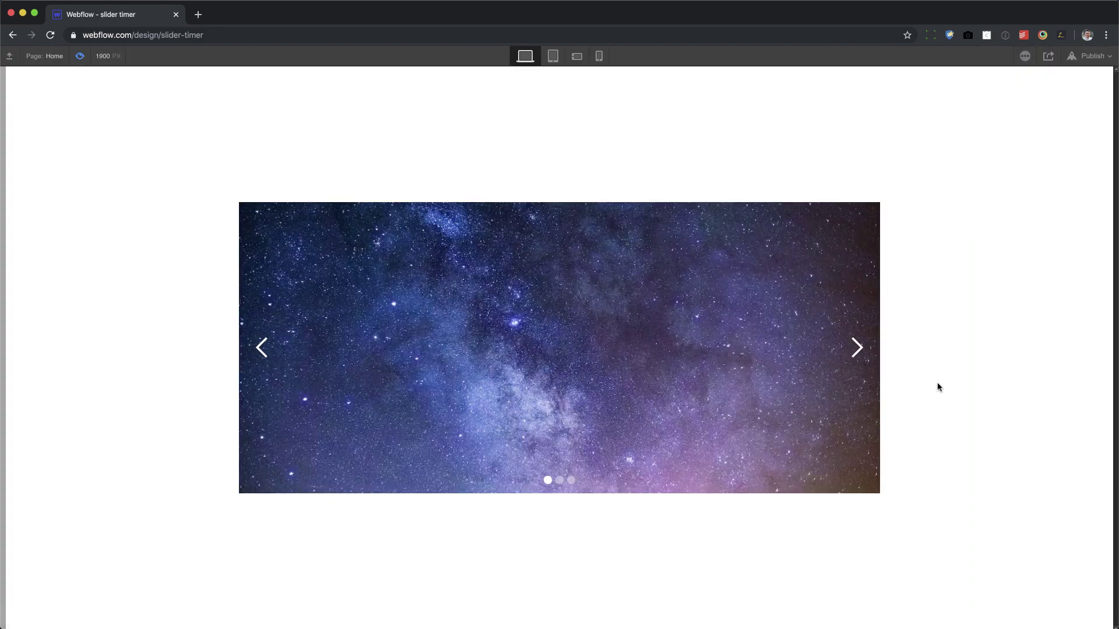
click(857, 347)
click(856, 347)
click(857, 348)
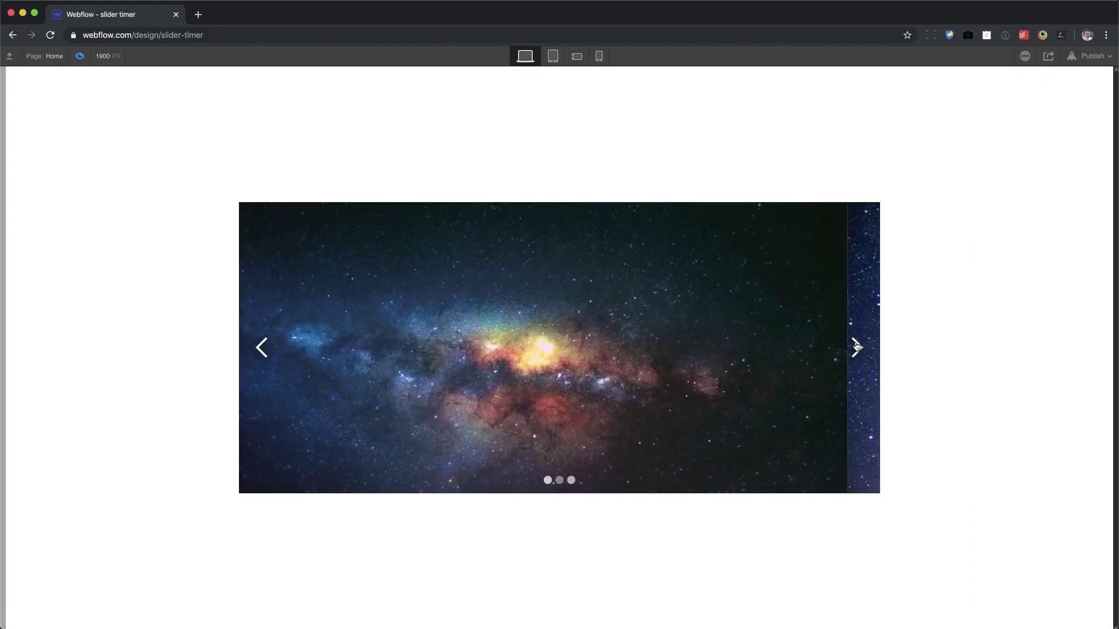
click(857, 348)
click(854, 346)
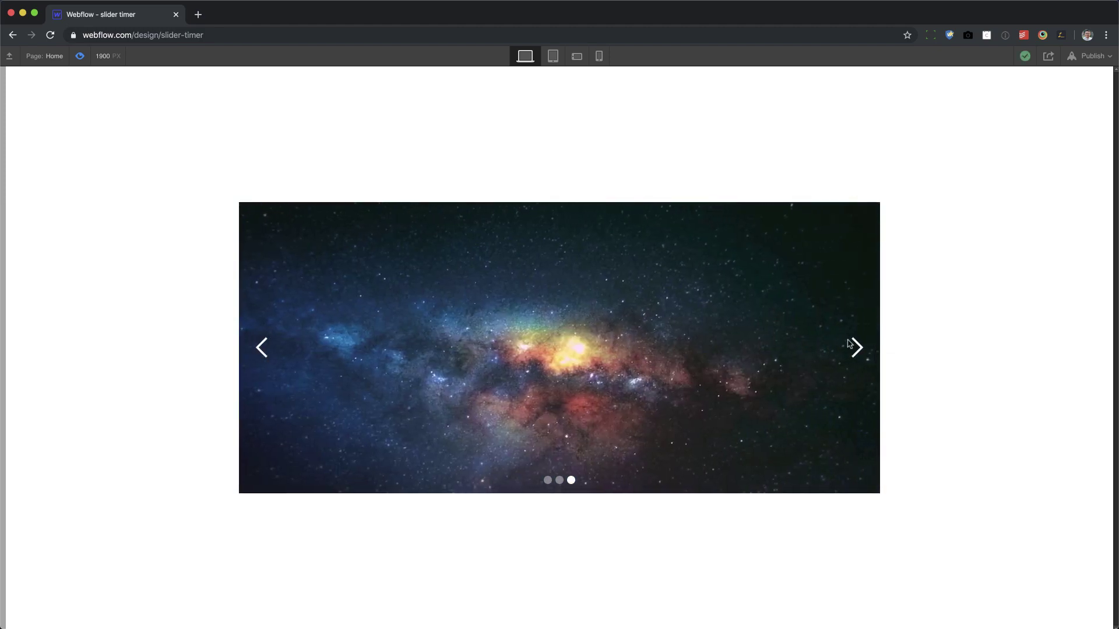
click(81, 57)
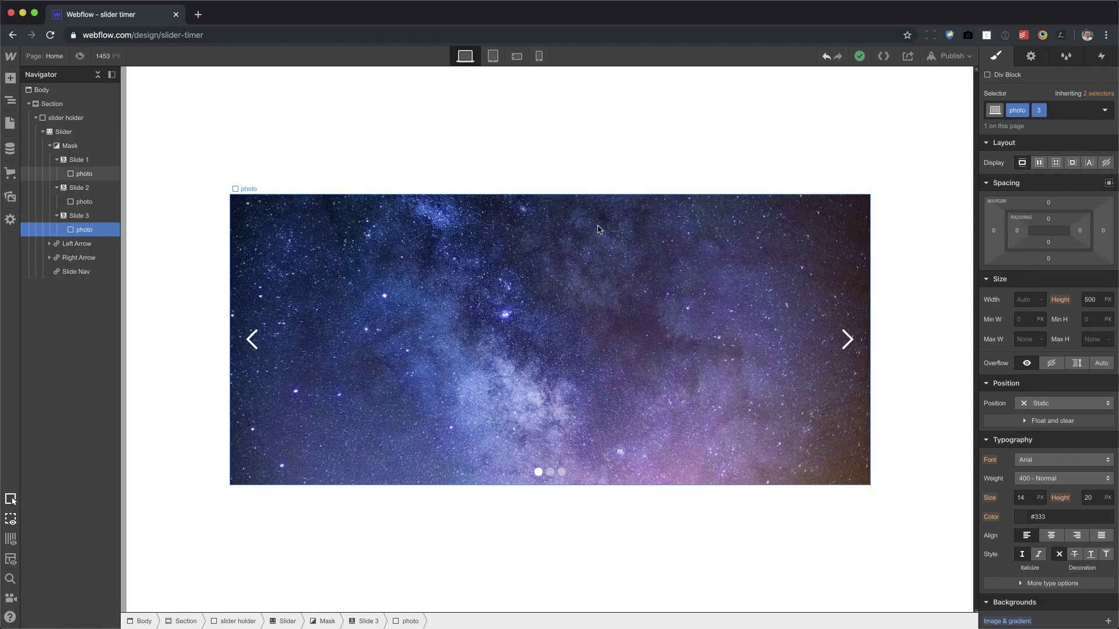
Step: Turn on Auto-play slides with a 10000 ms timer delay and preview the result
click(80, 132)
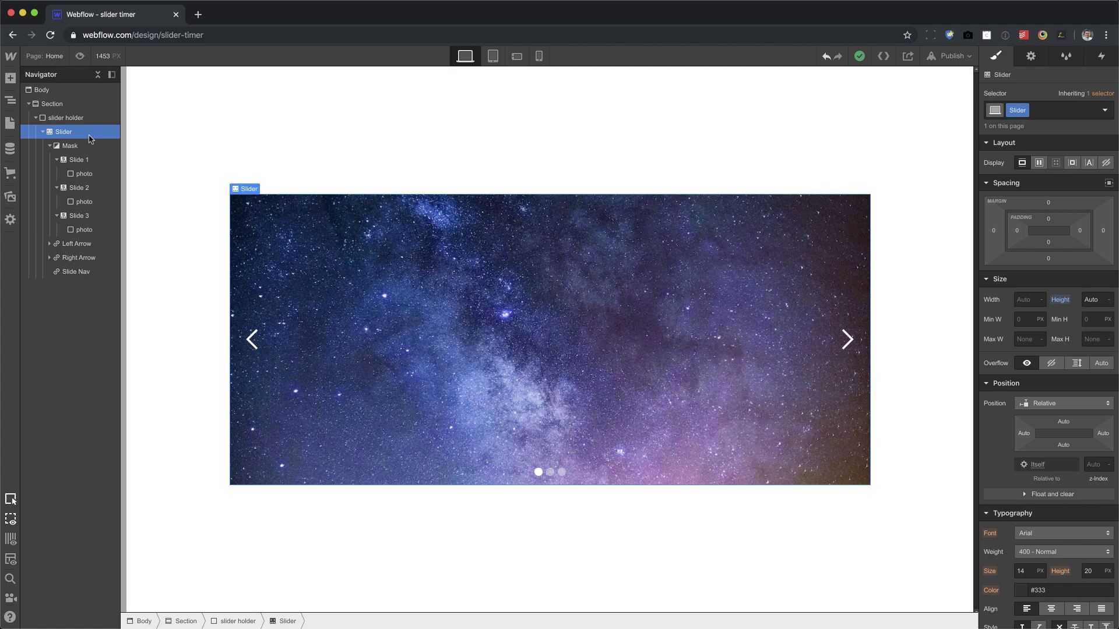
click(1031, 56)
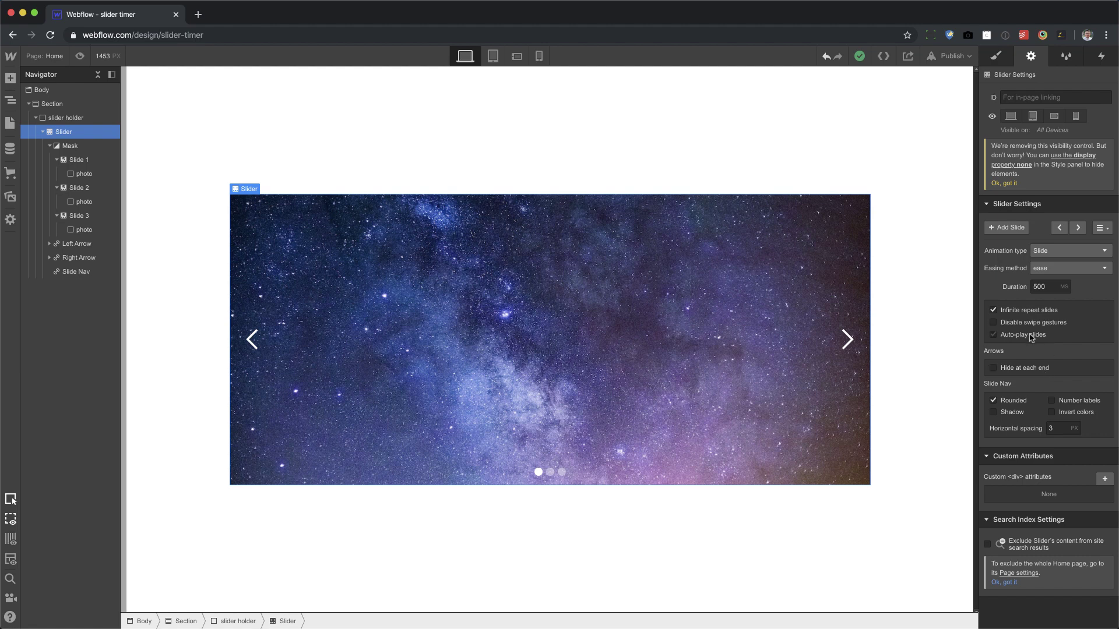
click(1031, 336)
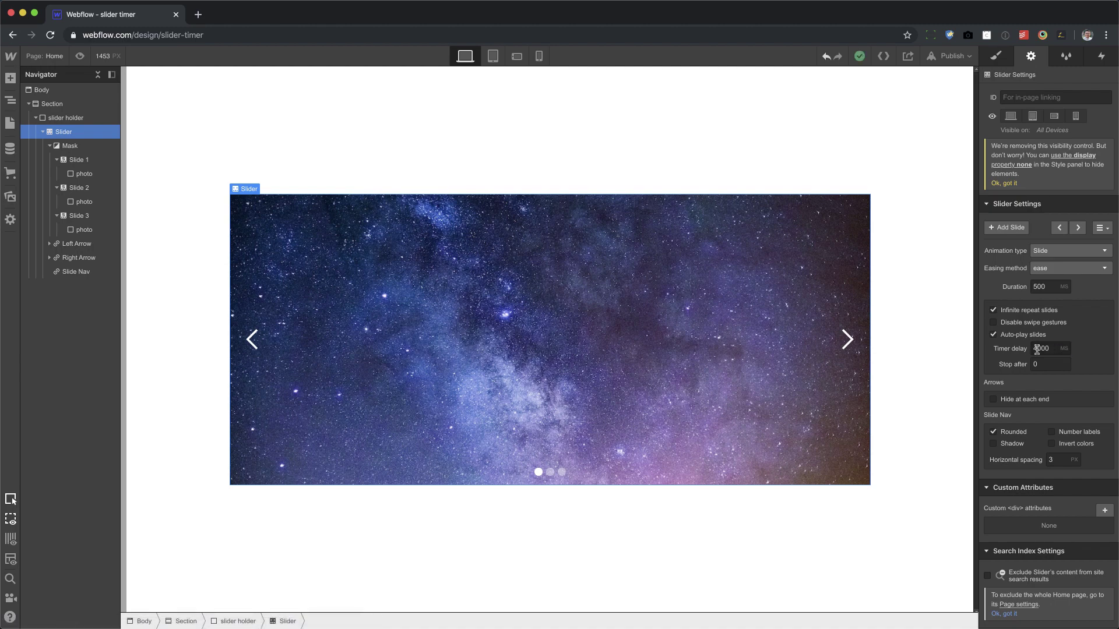
drag(1037, 349, 1028, 352)
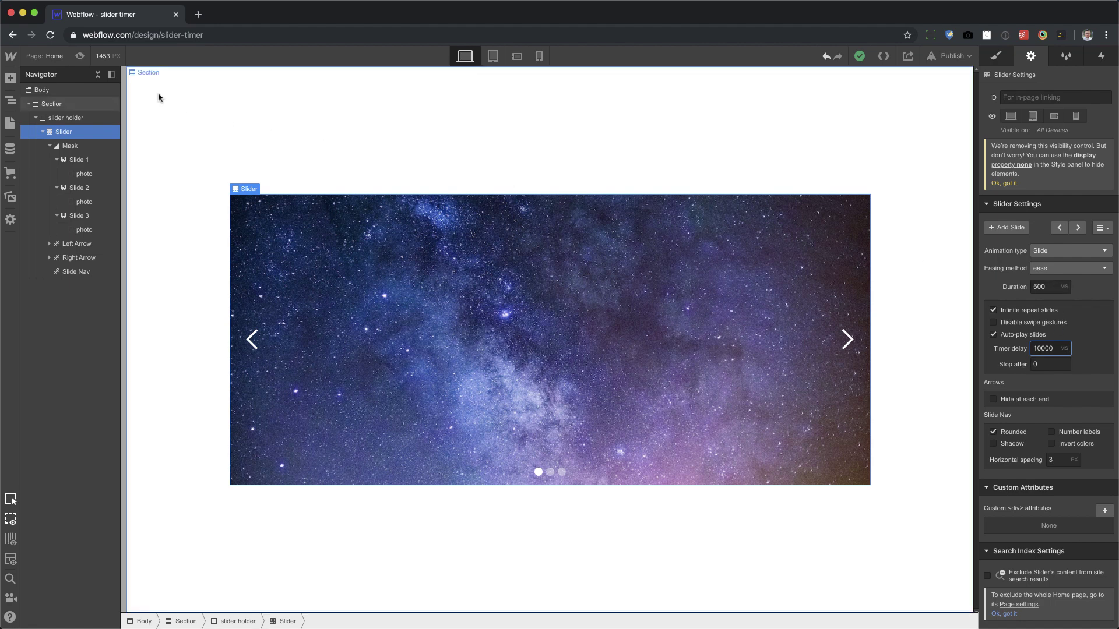
click(81, 56)
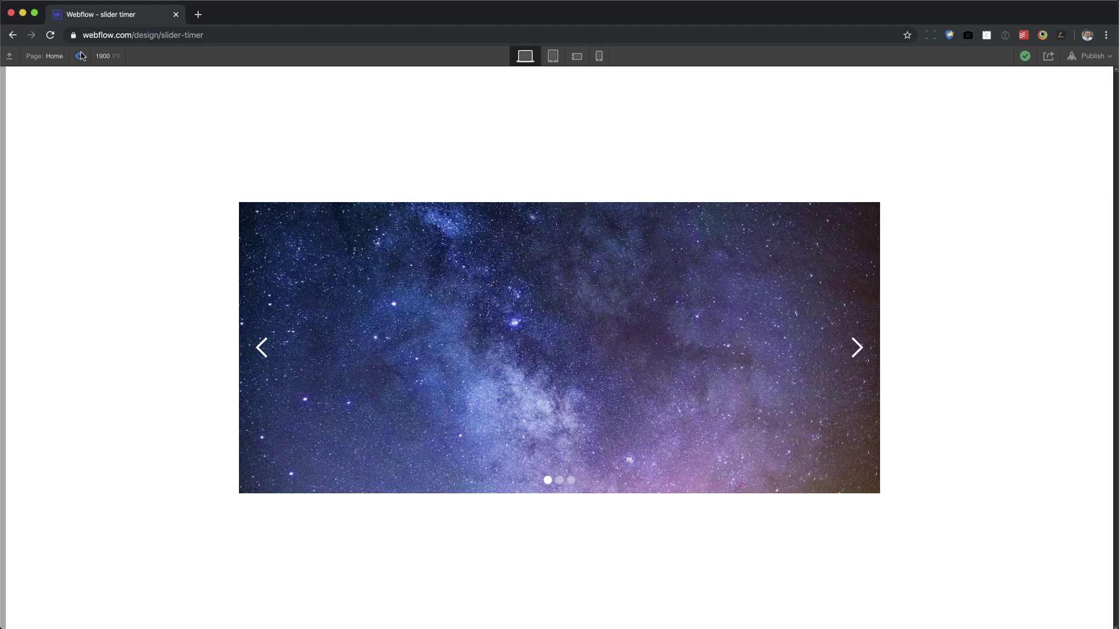
Step: Change the slider's timer delay to 4000 ms and test the auto-advance in preview
click(81, 56)
double_click(1039, 350)
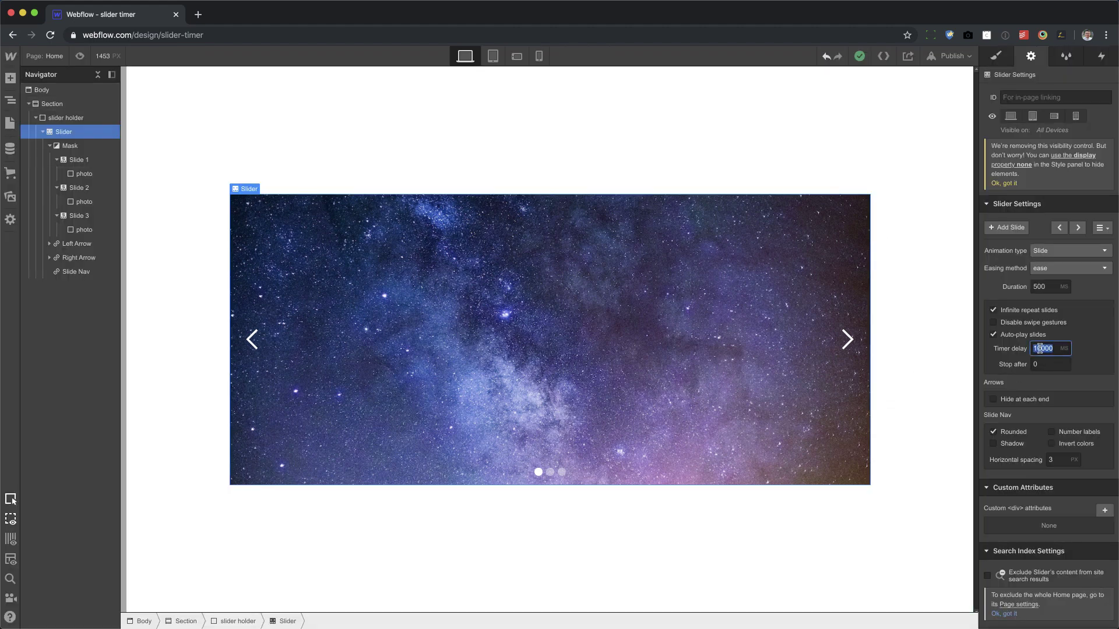
text(4)
key(Return)
key(super+shift+p)
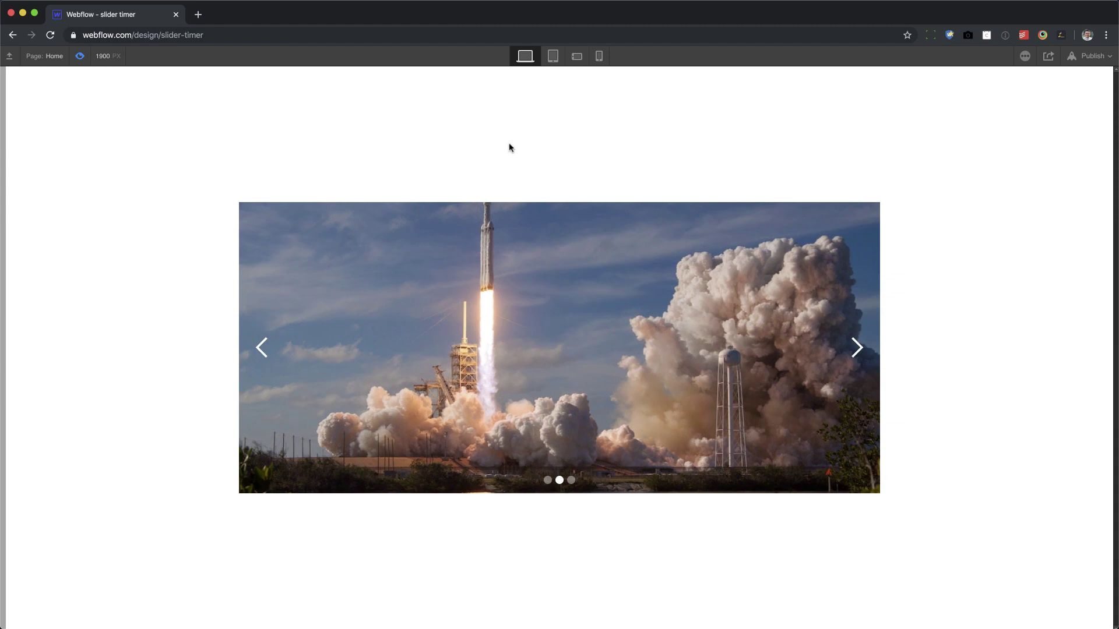
click(80, 56)
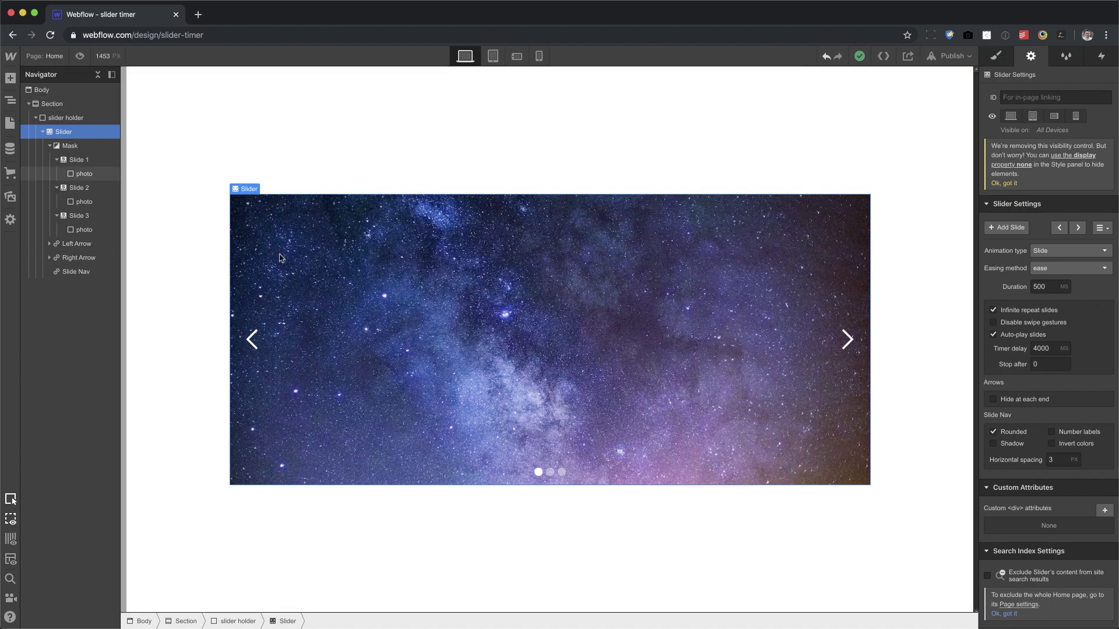
Step: Add a Div Block inside slider holder directly below the Slider
click(45, 132)
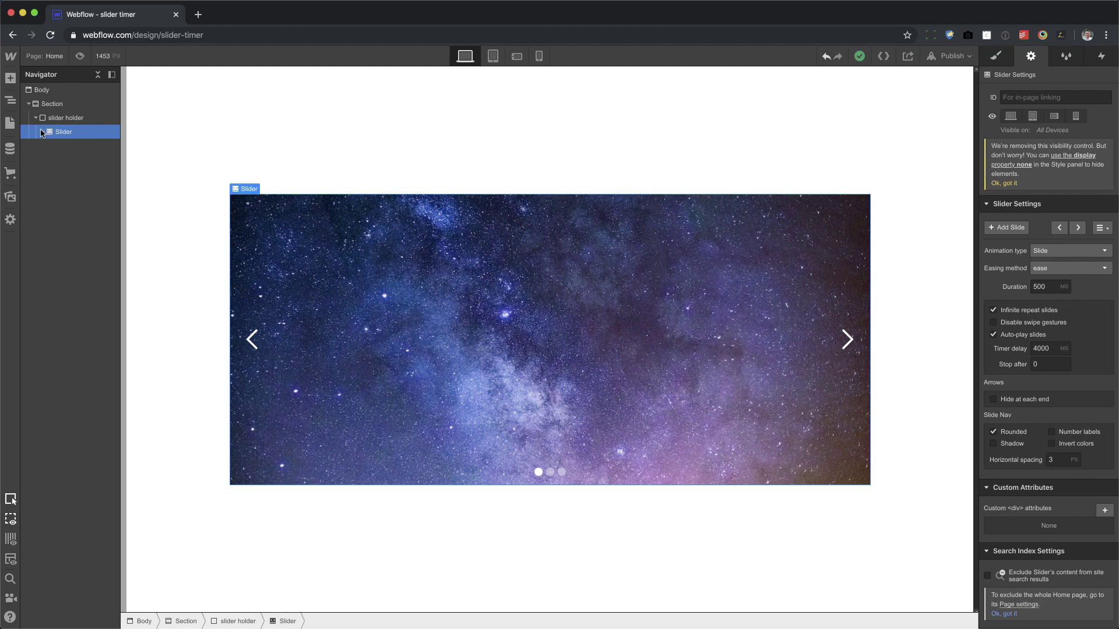
click(77, 119)
key(a)
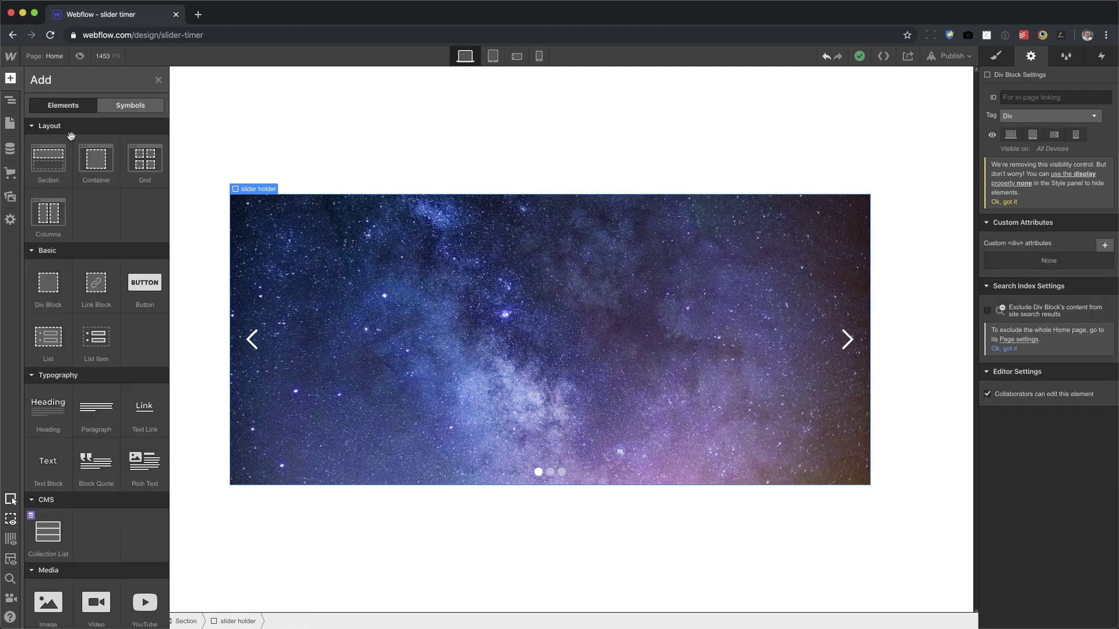
drag(48, 286, 88, 146)
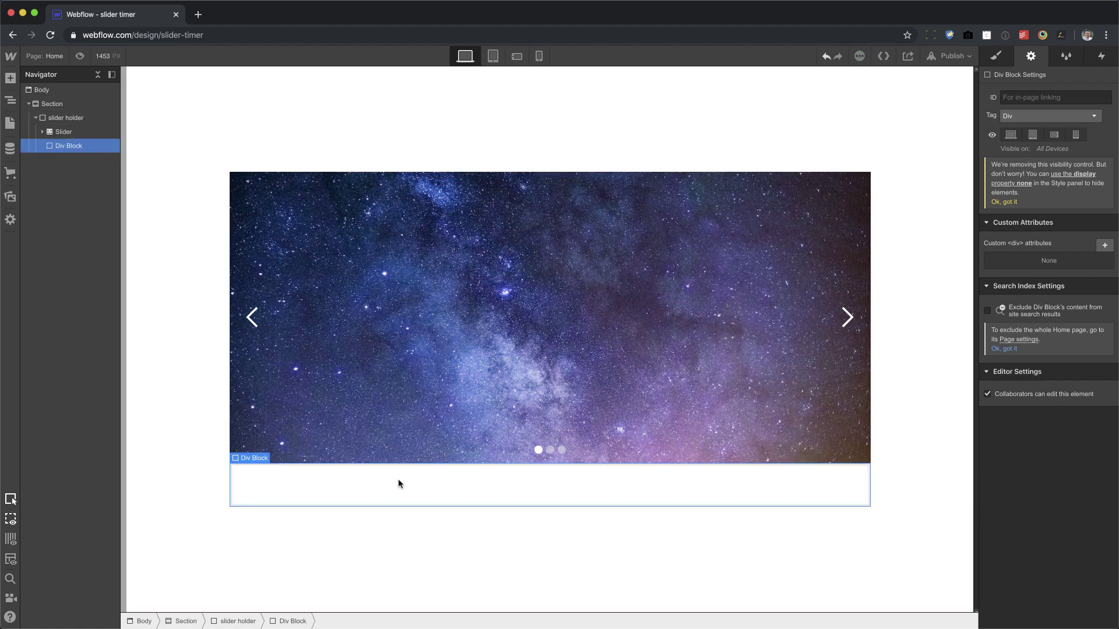
Step: Give it the class 'slider content row', a 20 px top margin and flex display
click(996, 56)
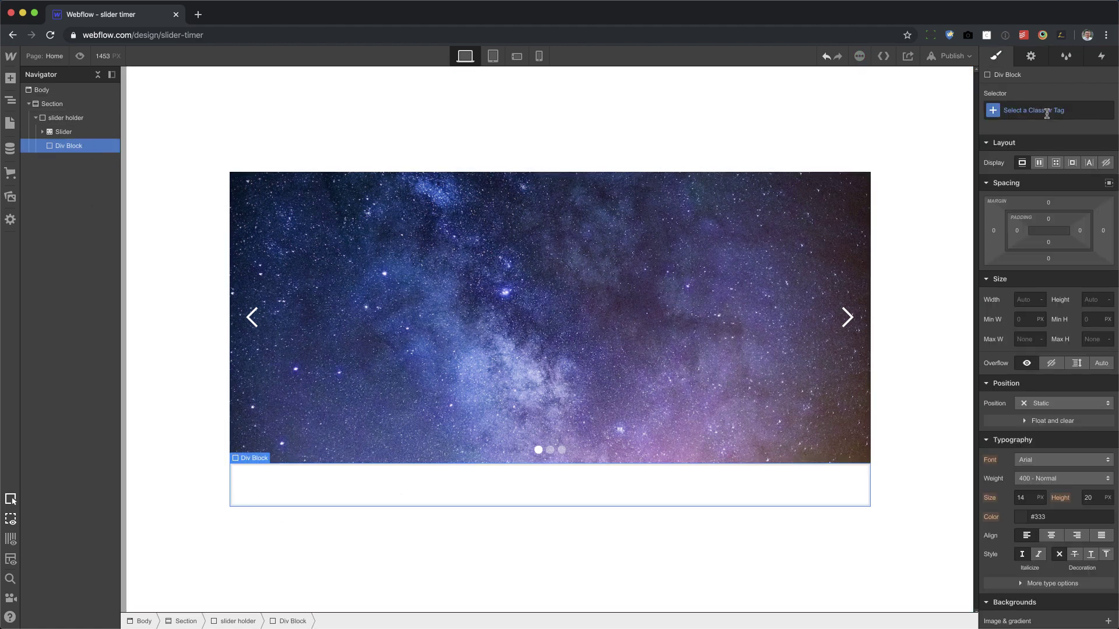
click(1047, 112)
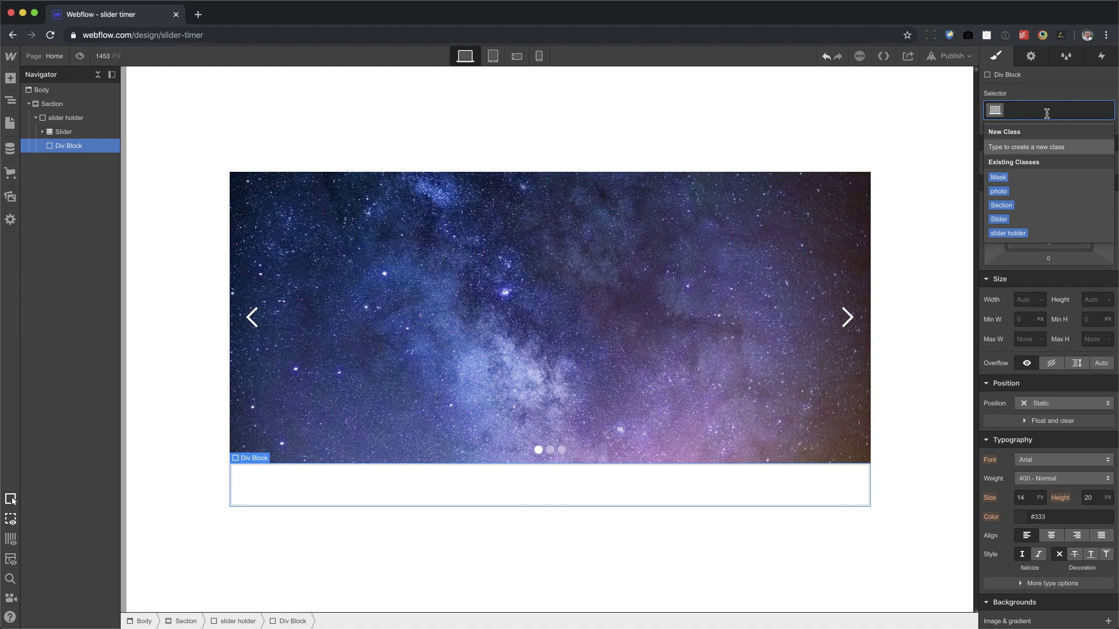
text(slider content)
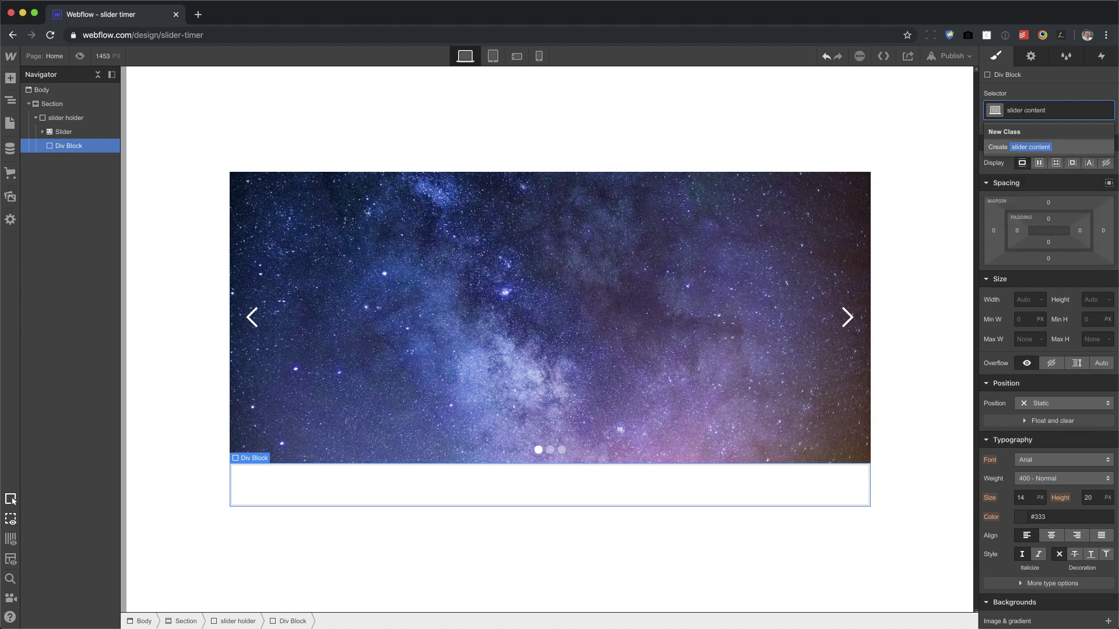
text( row)
key(Return)
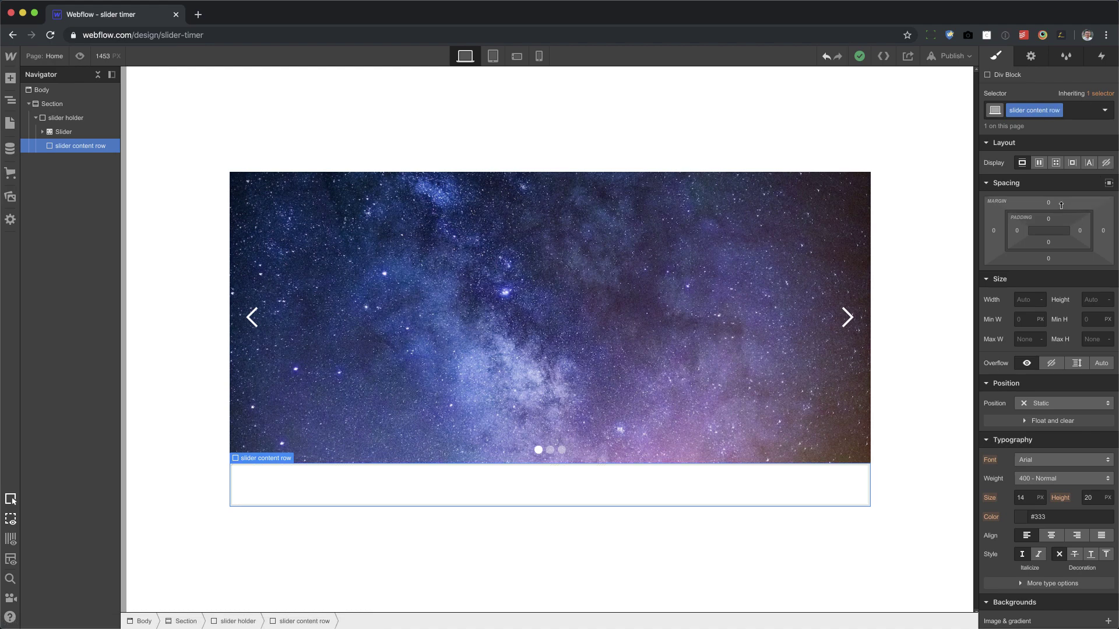
drag(1061, 205, 1064, 173)
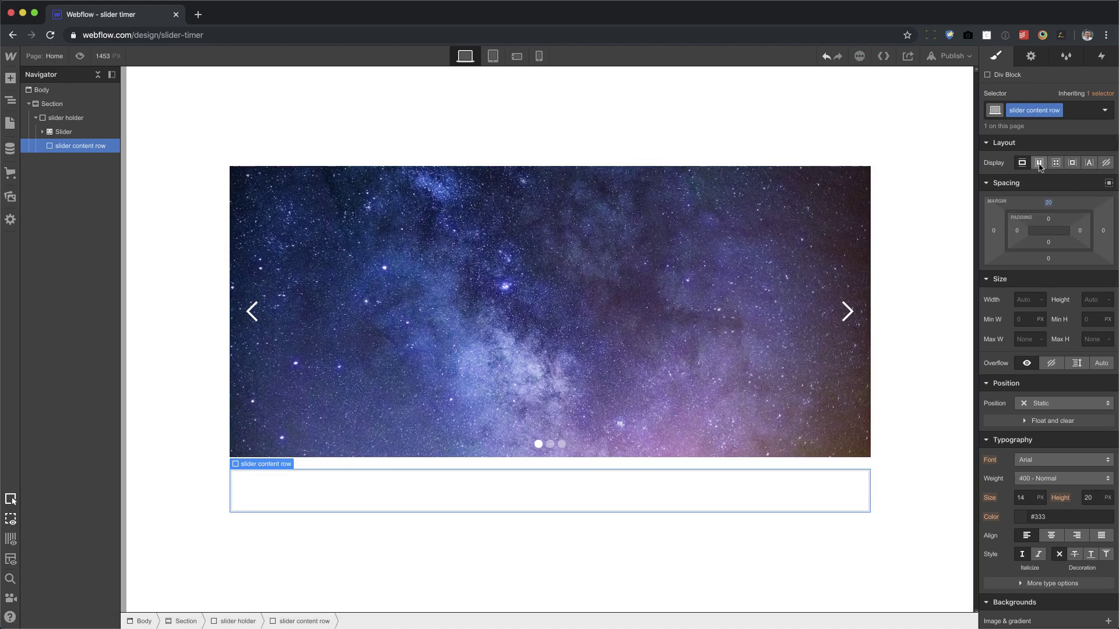
click(1039, 163)
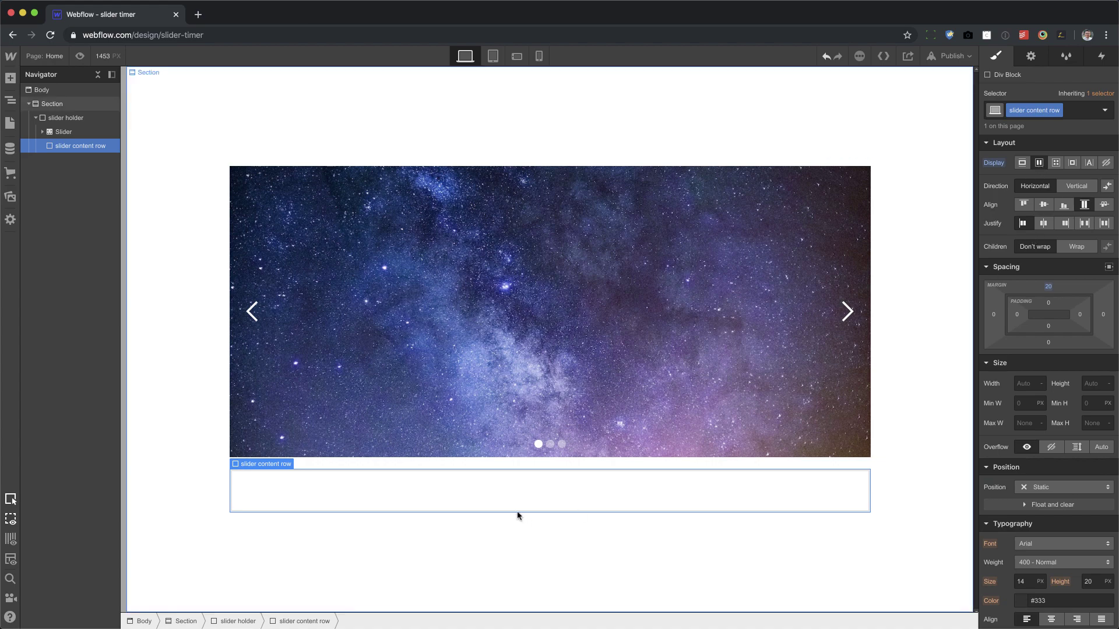
Step: Drop a Div Block into the slider content row and give it the class 'column'
key(a)
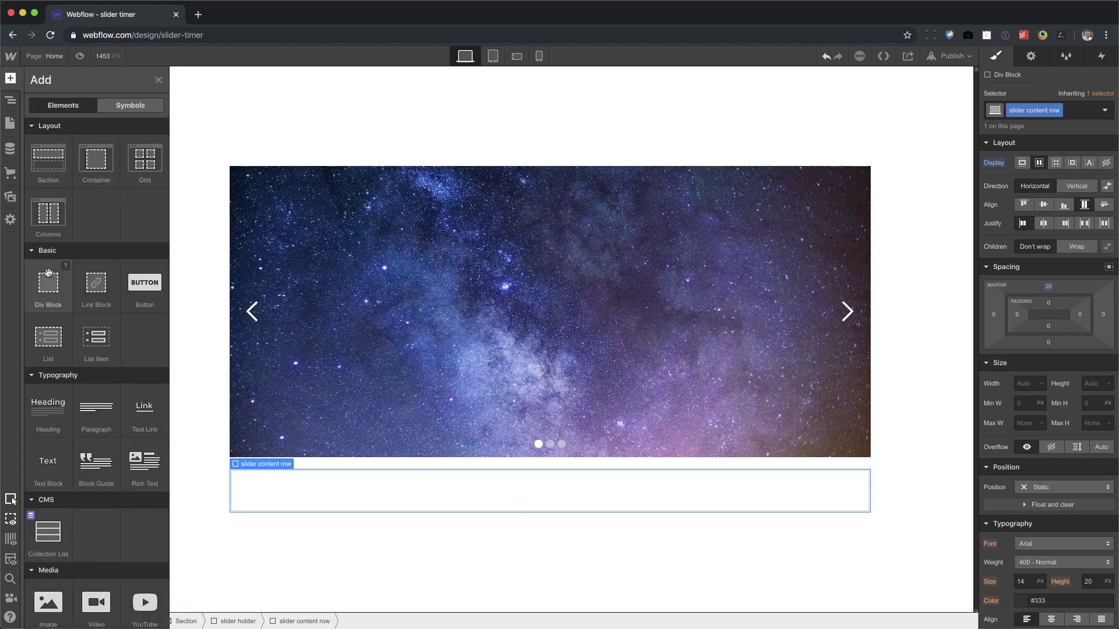
drag(48, 278, 336, 506)
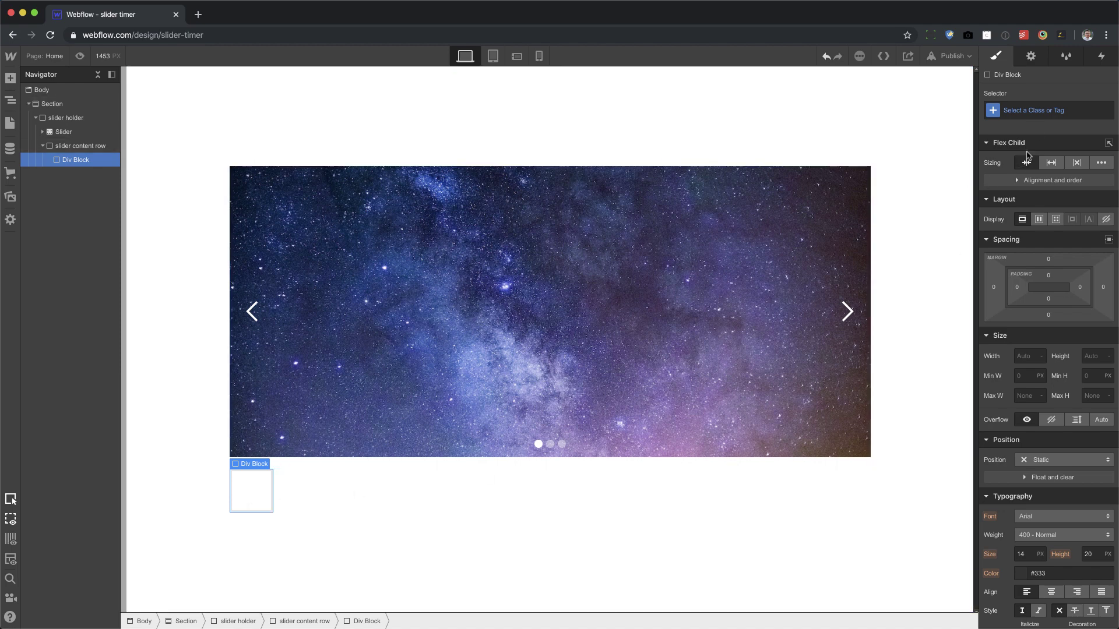
click(1035, 109)
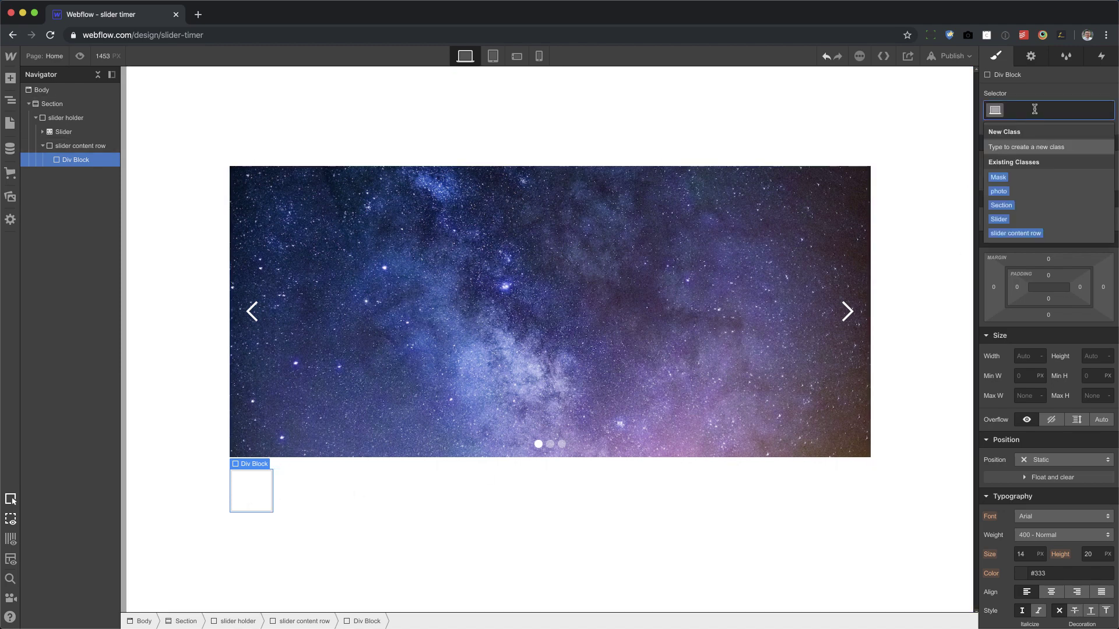
text(column)
key(Return)
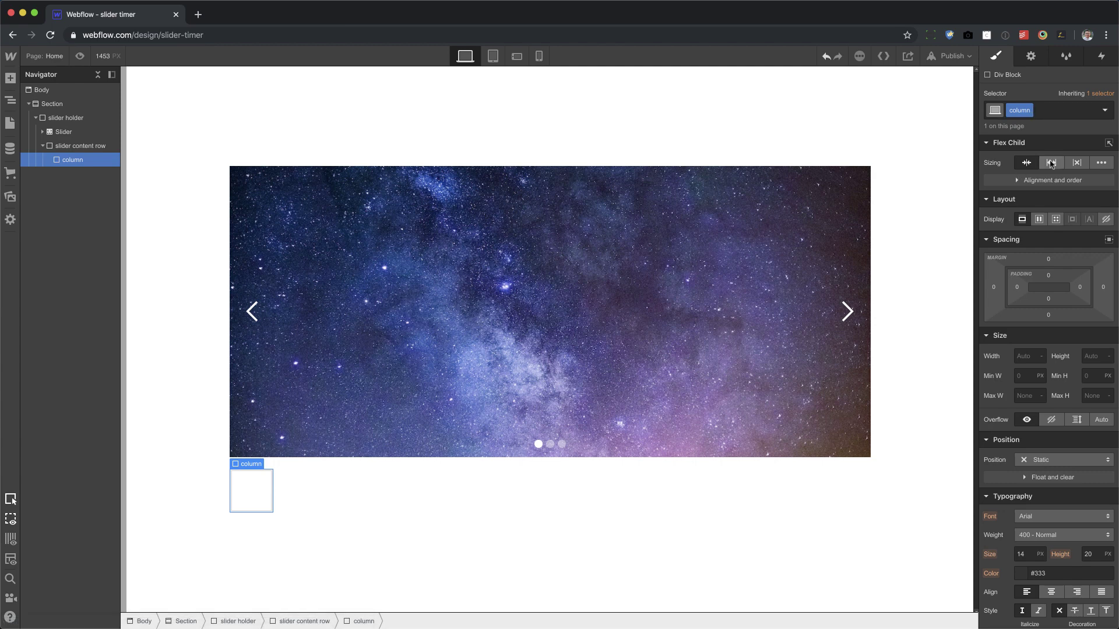
Step: Set the column to Grow, duplicate it into three, and pad them 20 px on all sides
click(1051, 163)
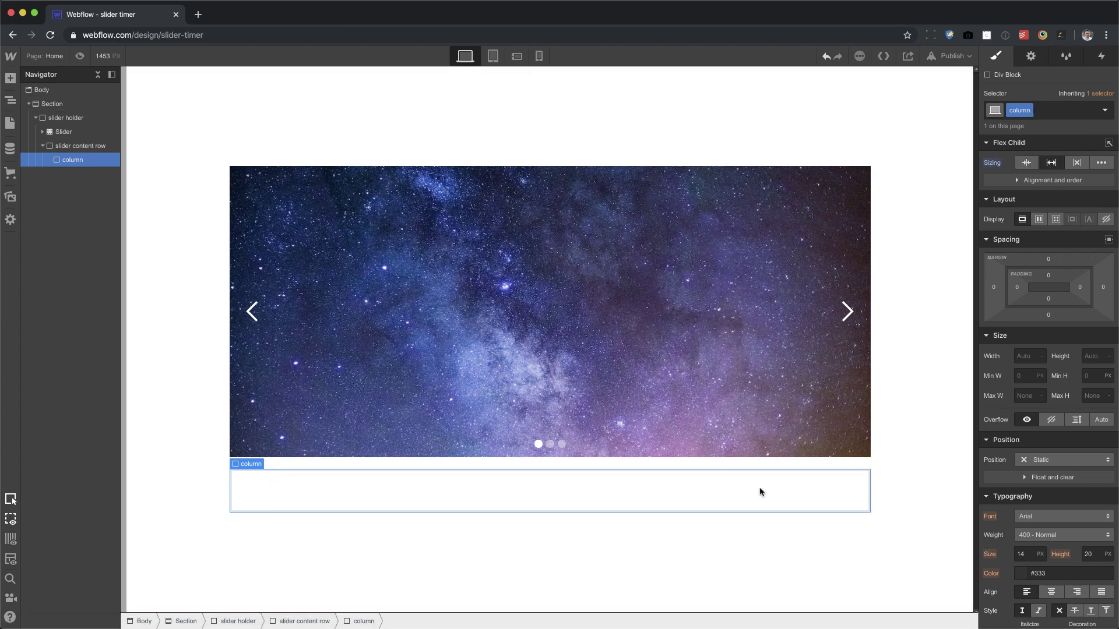
key(super+v)
key(super+v)
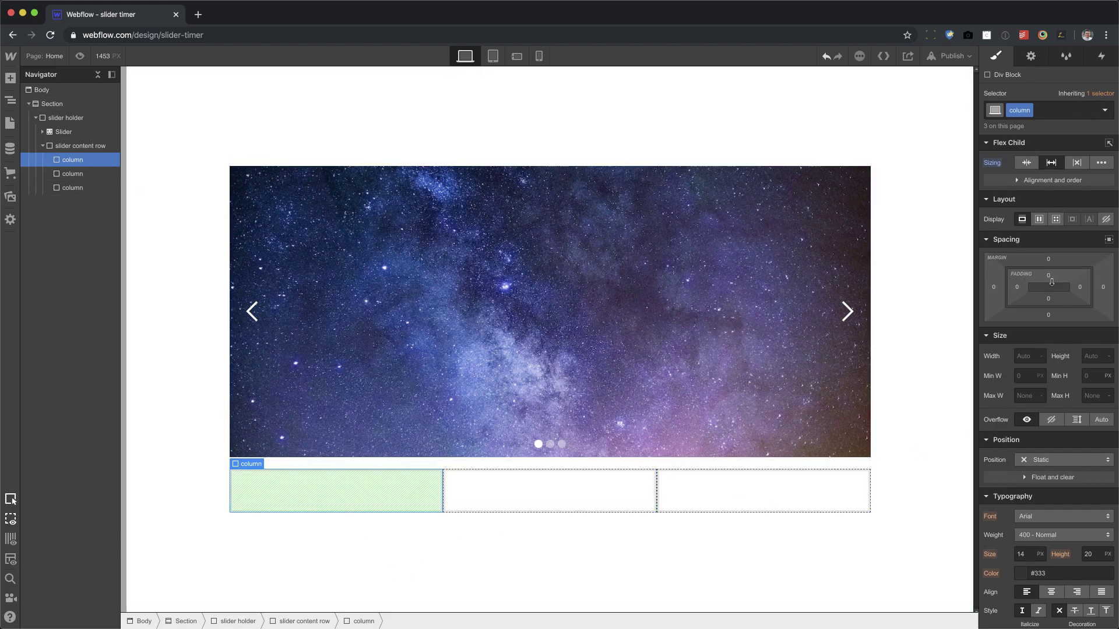
drag(1054, 274, 1058, 328)
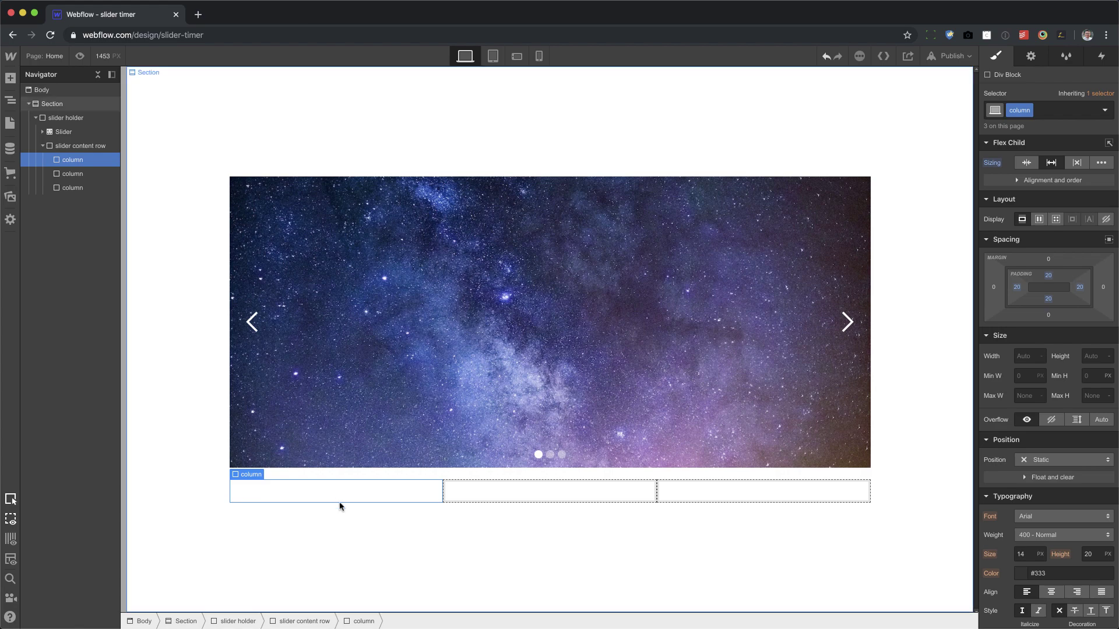
key(a)
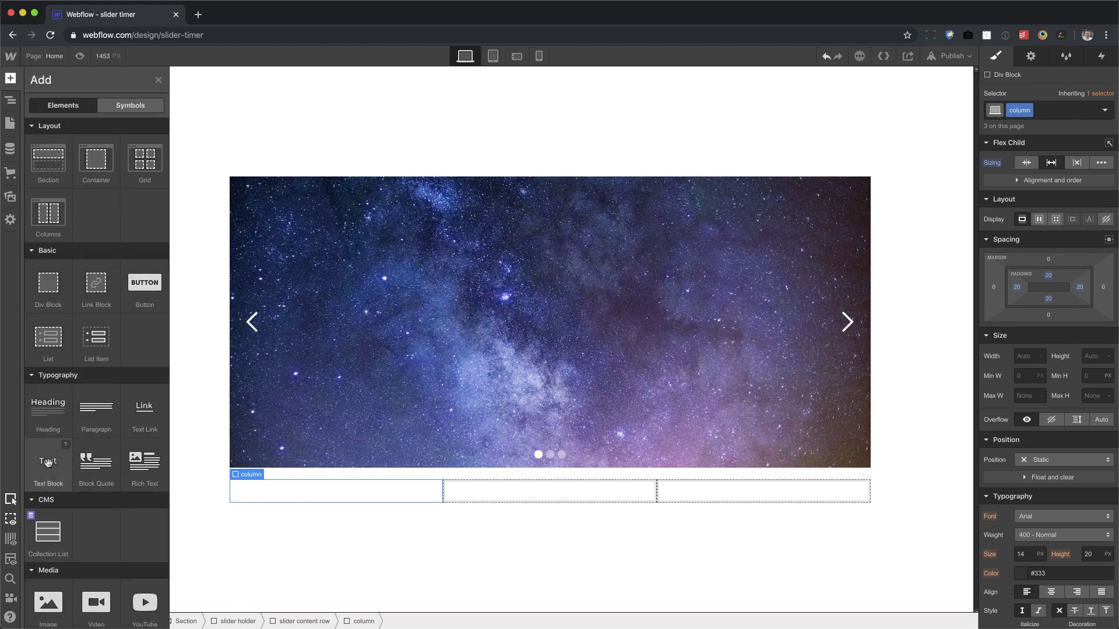
Step: Add a Text Block reading 'Slide 1' to the first column
drag(48, 462, 275, 495)
double_click(307, 491)
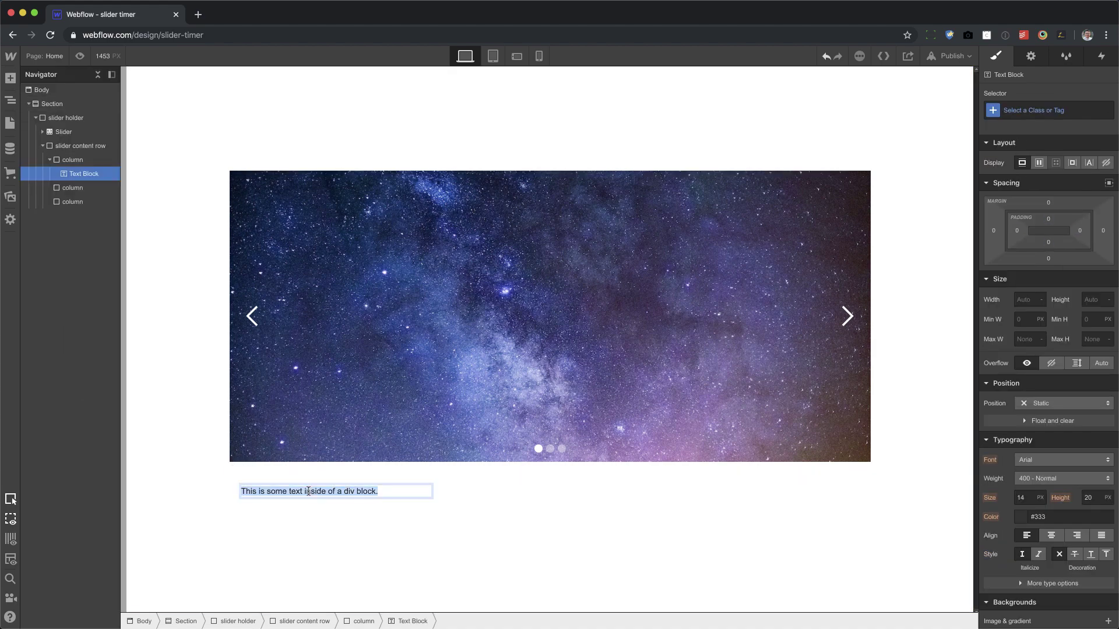
text(Slide 1)
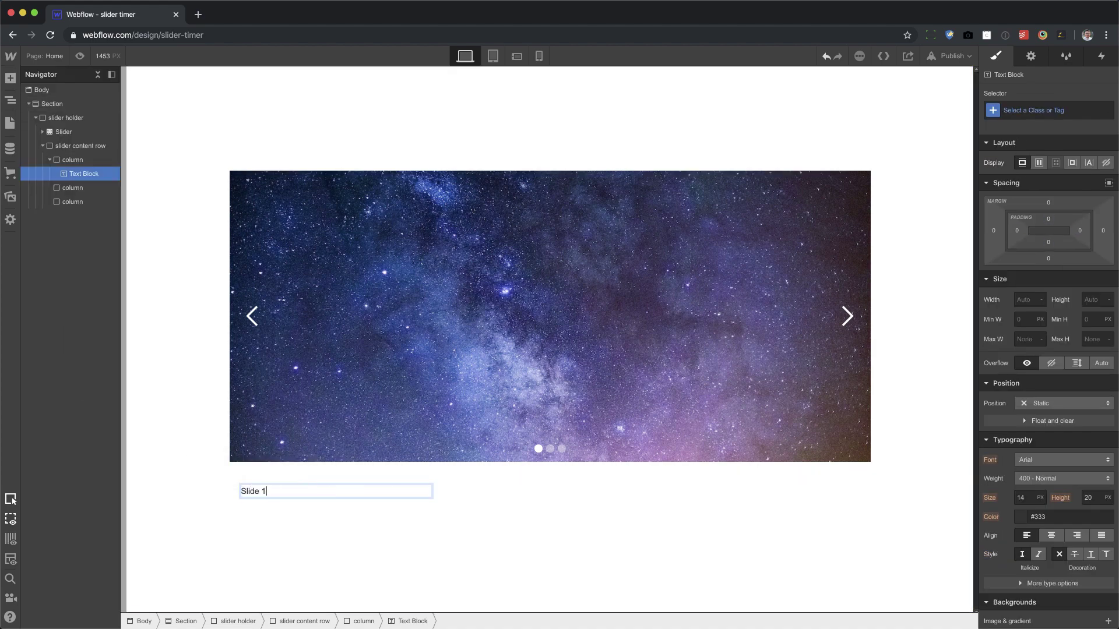
key(Escape)
Step: Copy the text into columns two and three, changing it to 'Slide 2' and 'Slide 3'
key(ctrl+c)
click(525, 489)
key(ctrl+v)
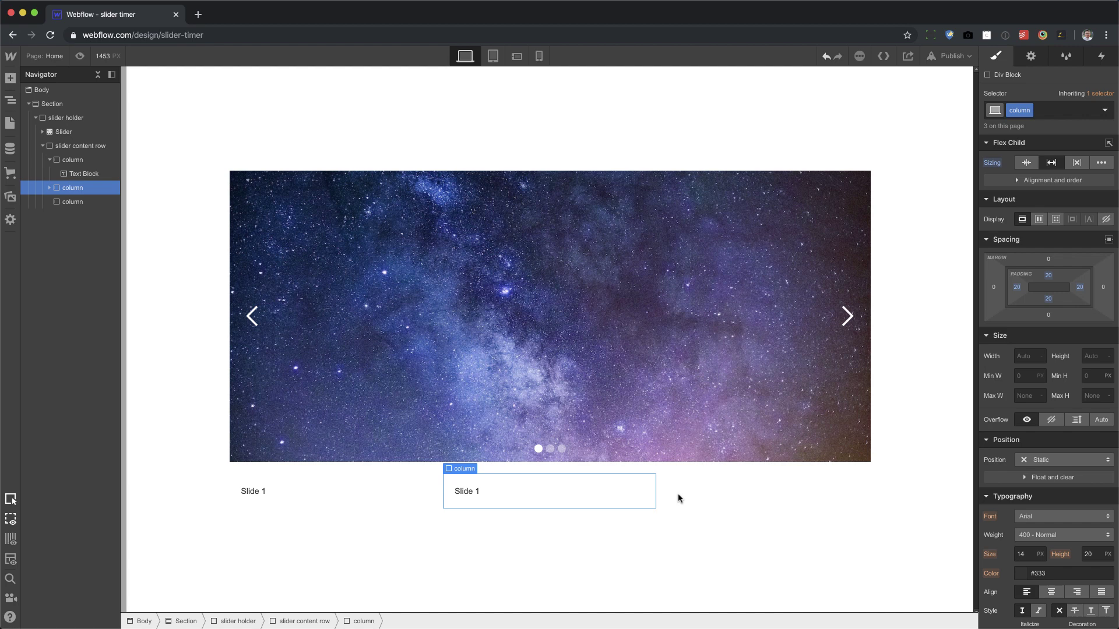
click(678, 498)
key(super+v)
double_click(483, 491)
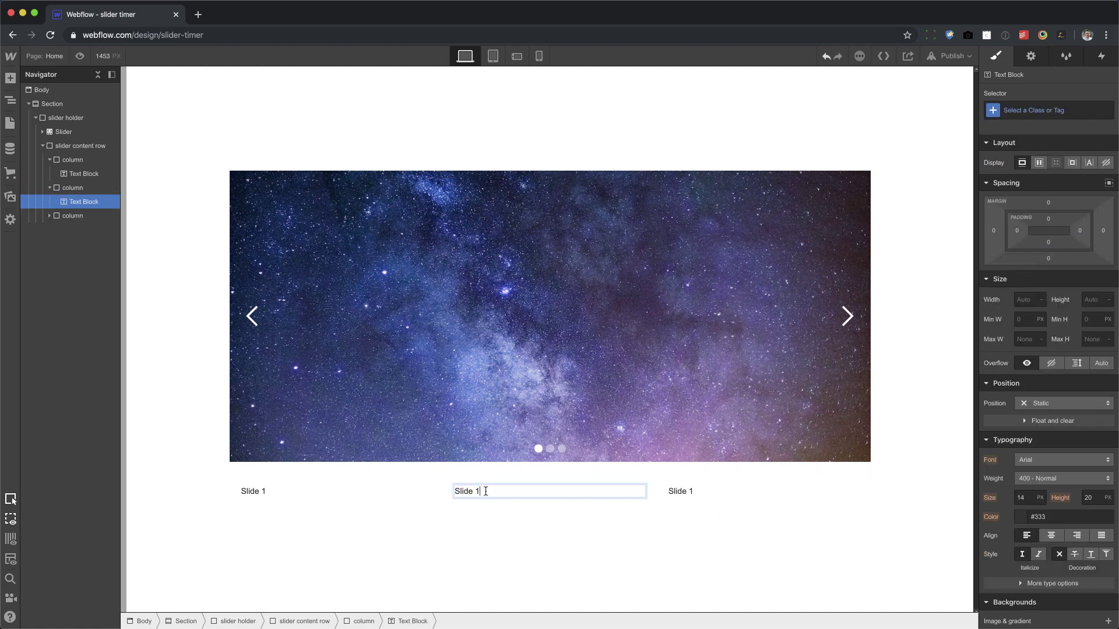
text(2)
double_click(725, 494)
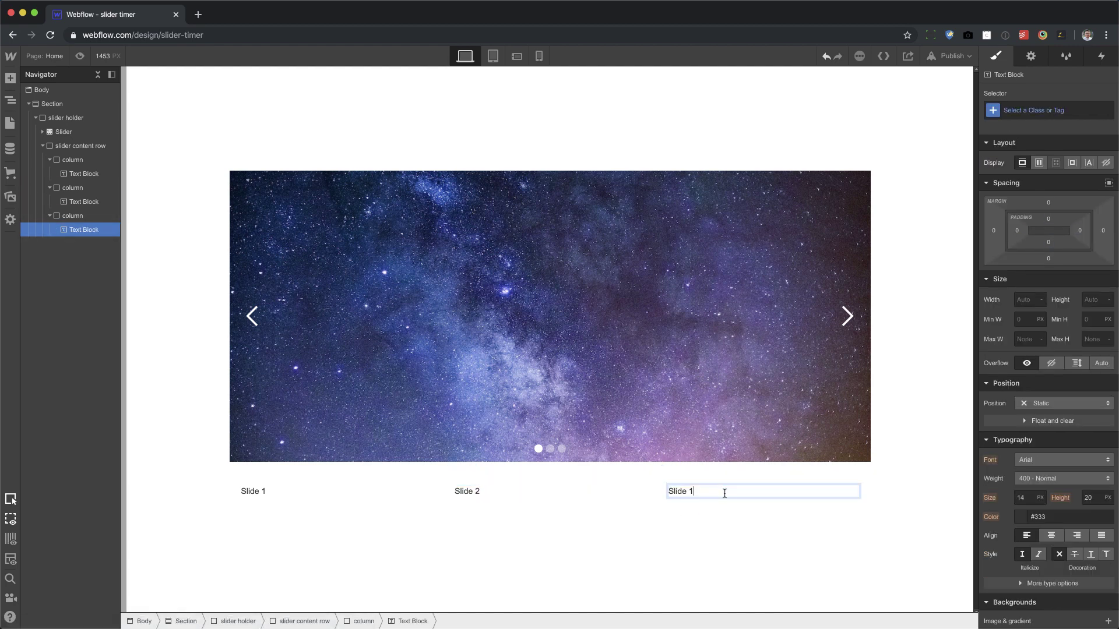
text(3)
key(Escape)
click(290, 496)
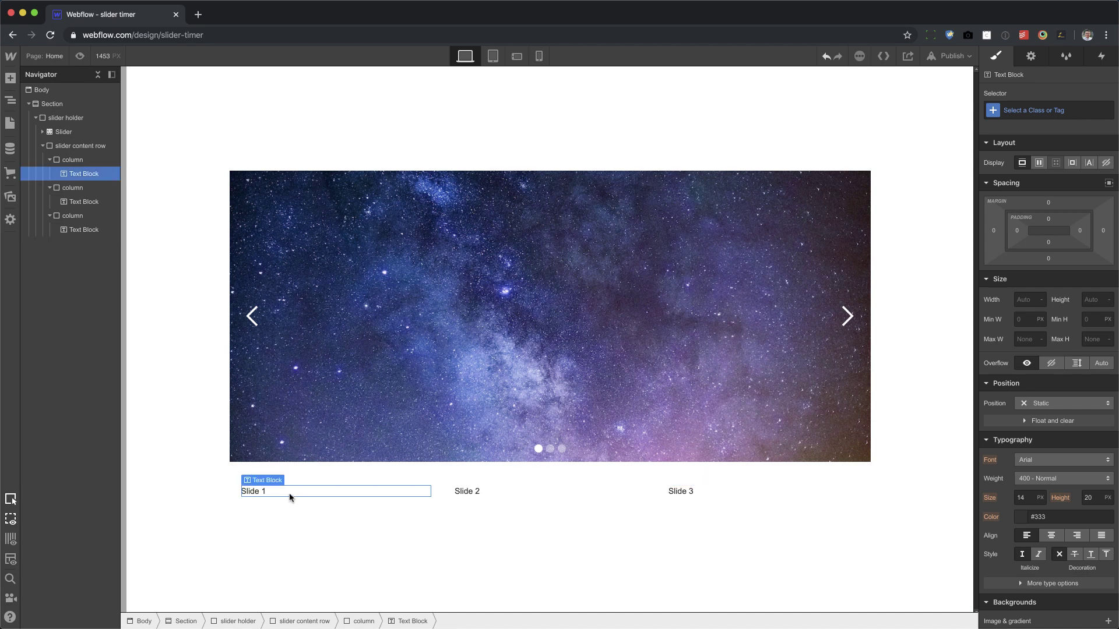
Step: Add a Div Block below the Slide 1 text and class it 'progress bar'
key(a)
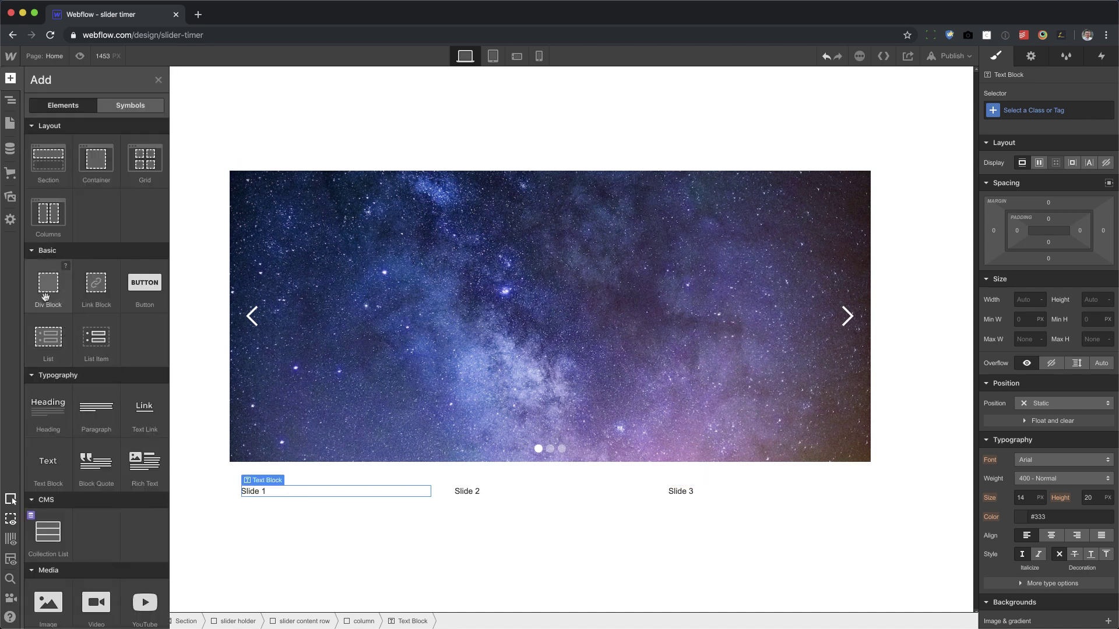
click(45, 297)
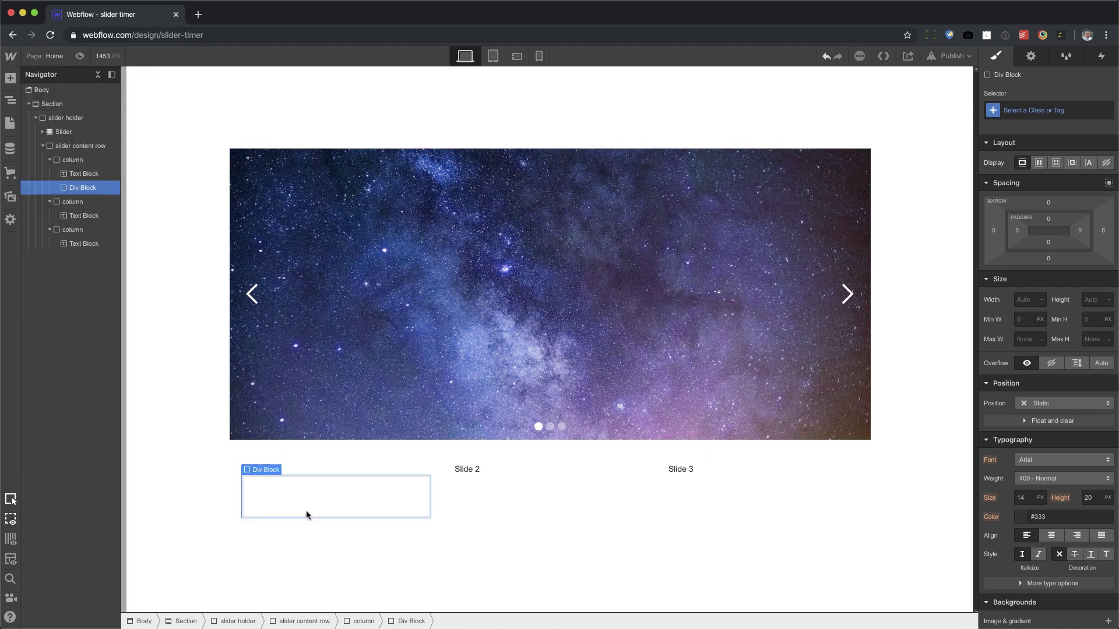
click(1029, 111)
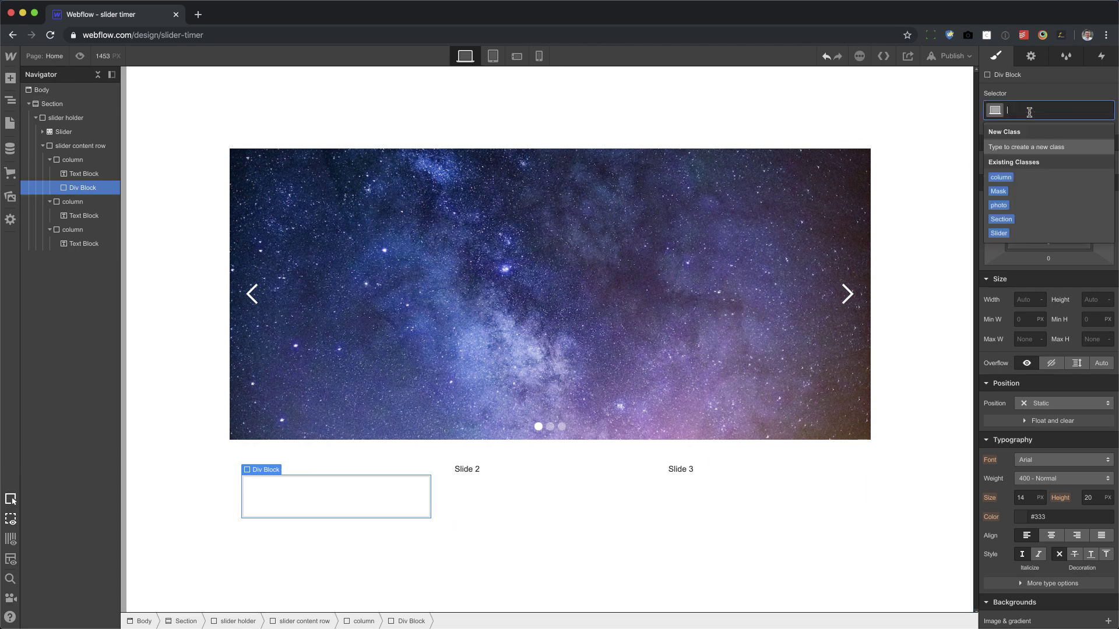
text(indicator)
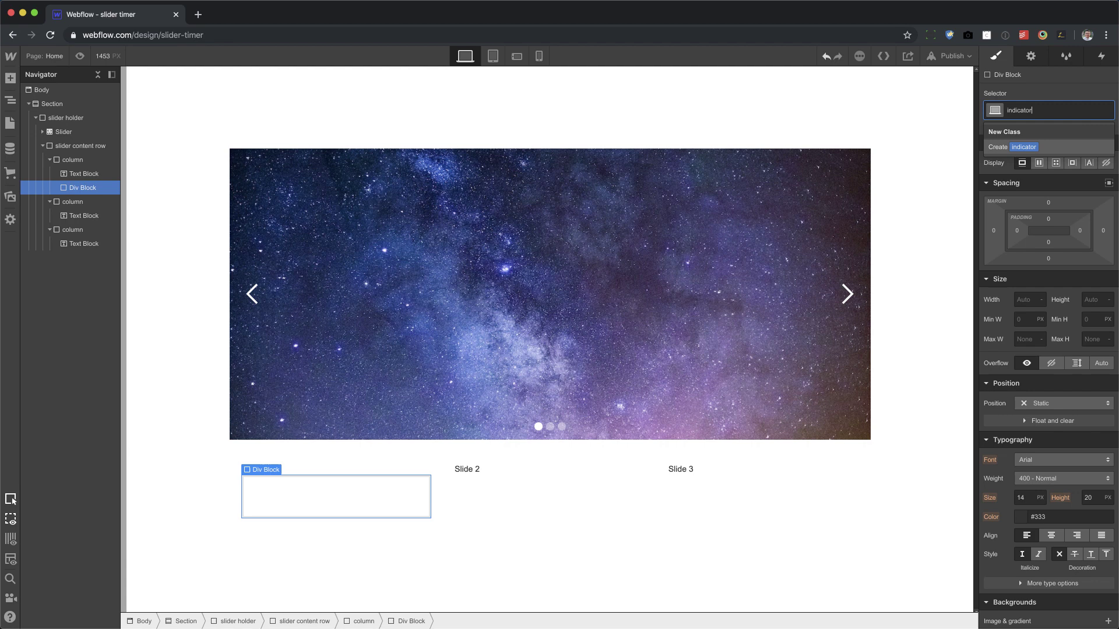
key(Return)
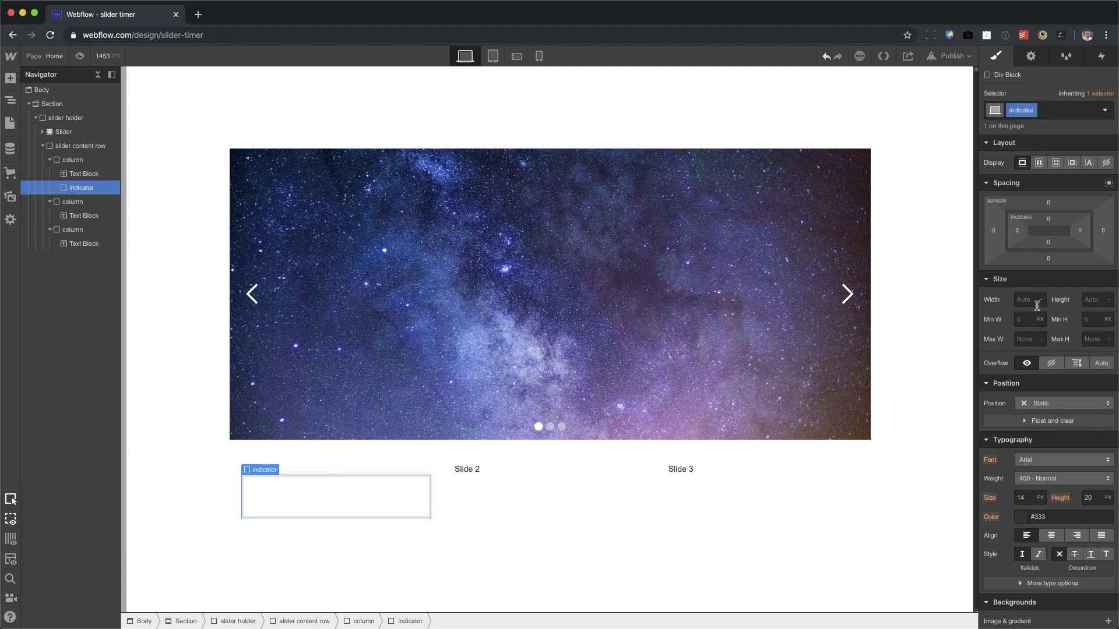
scroll(1035, 303, down, 1)
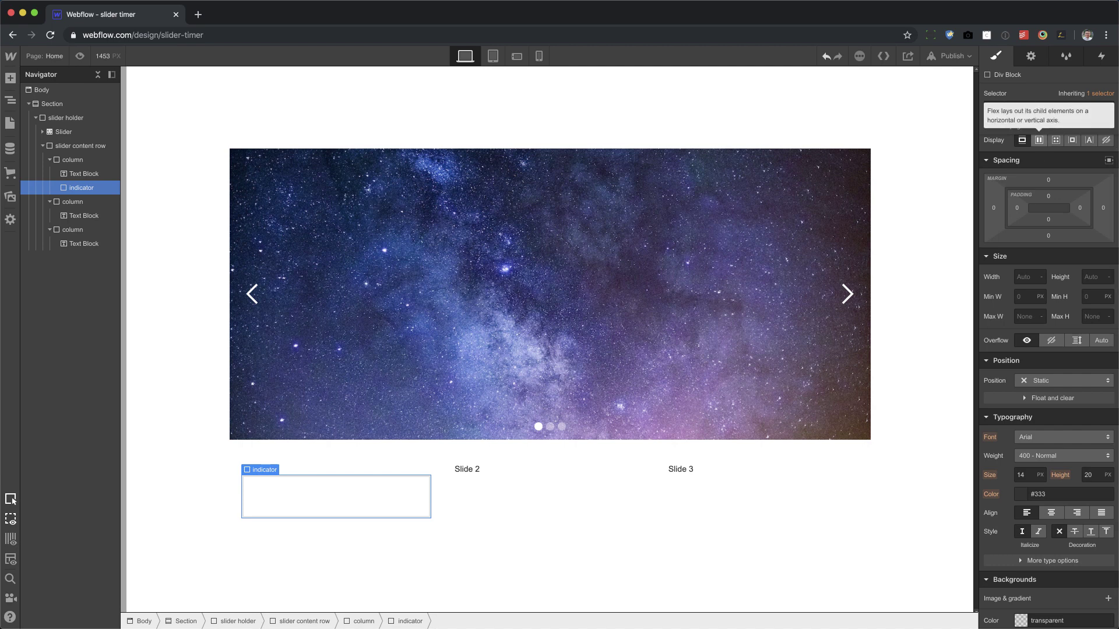
text(v)
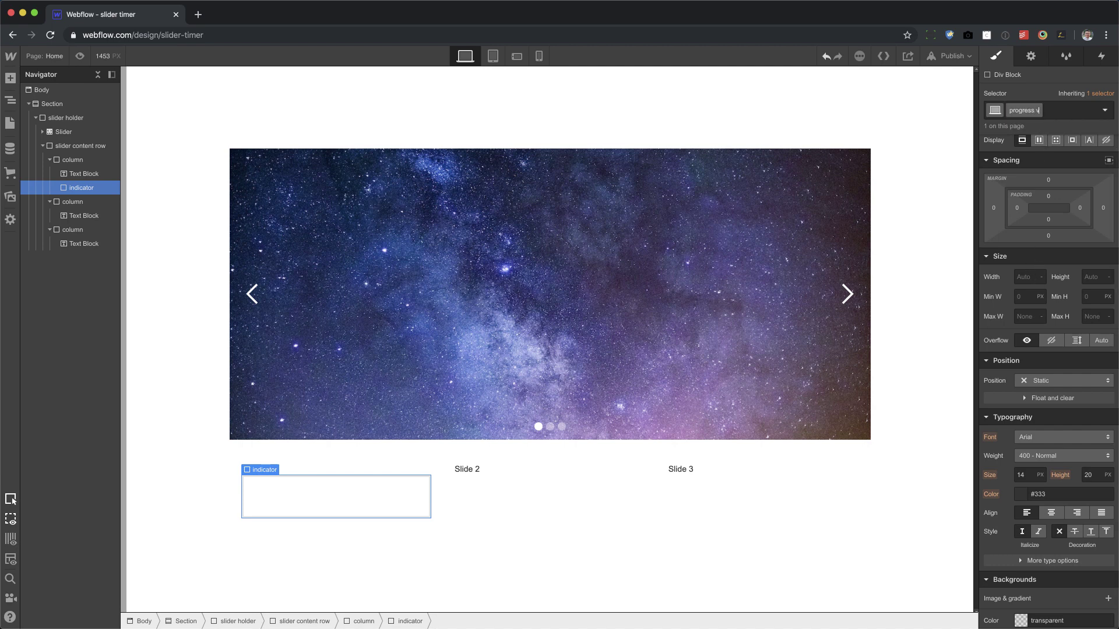
text(ar)
key(Return)
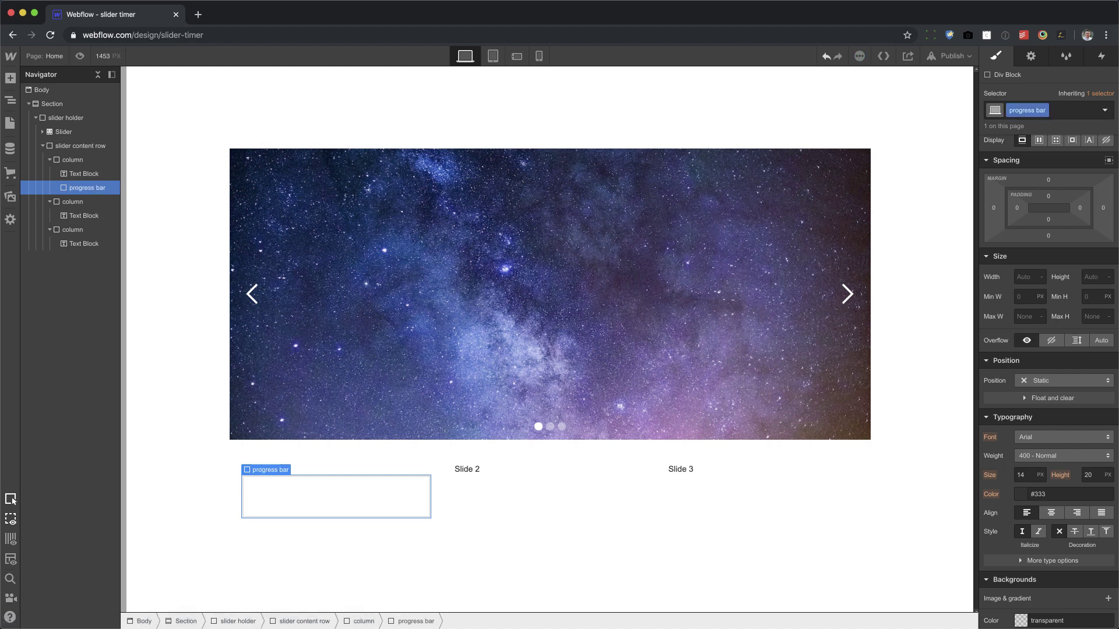
Step: Give the progress bar 5 px height, a light-grey #e7e7e7 background and Relative position
click(1086, 278)
text(5)
key(Return)
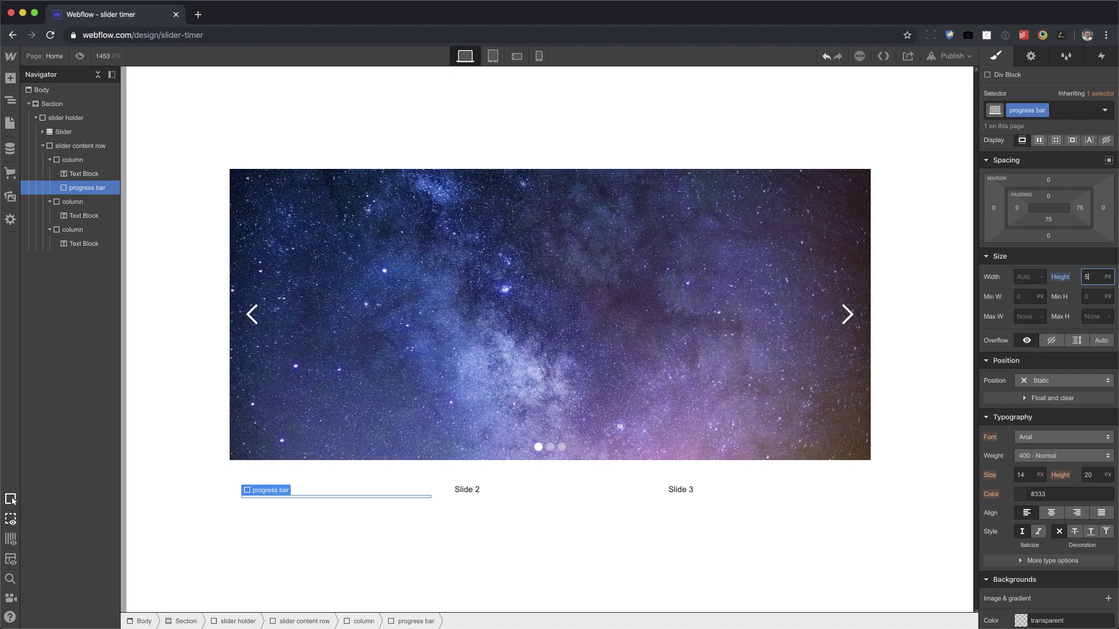
scroll(1053, 492, down, 3)
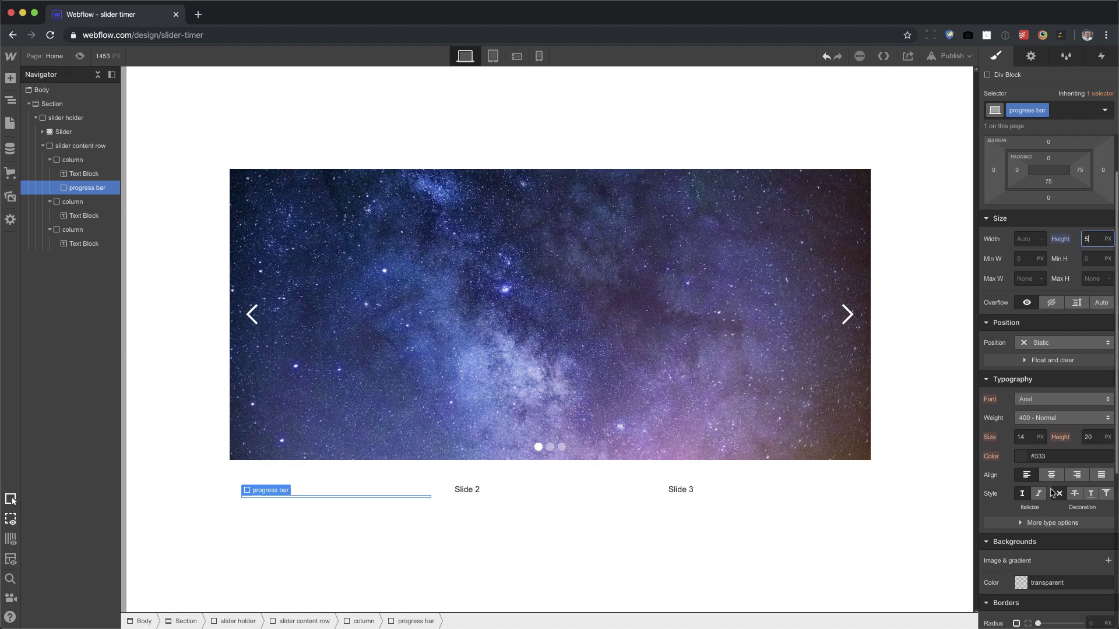
scroll(1052, 492, down, 1)
click(1021, 507)
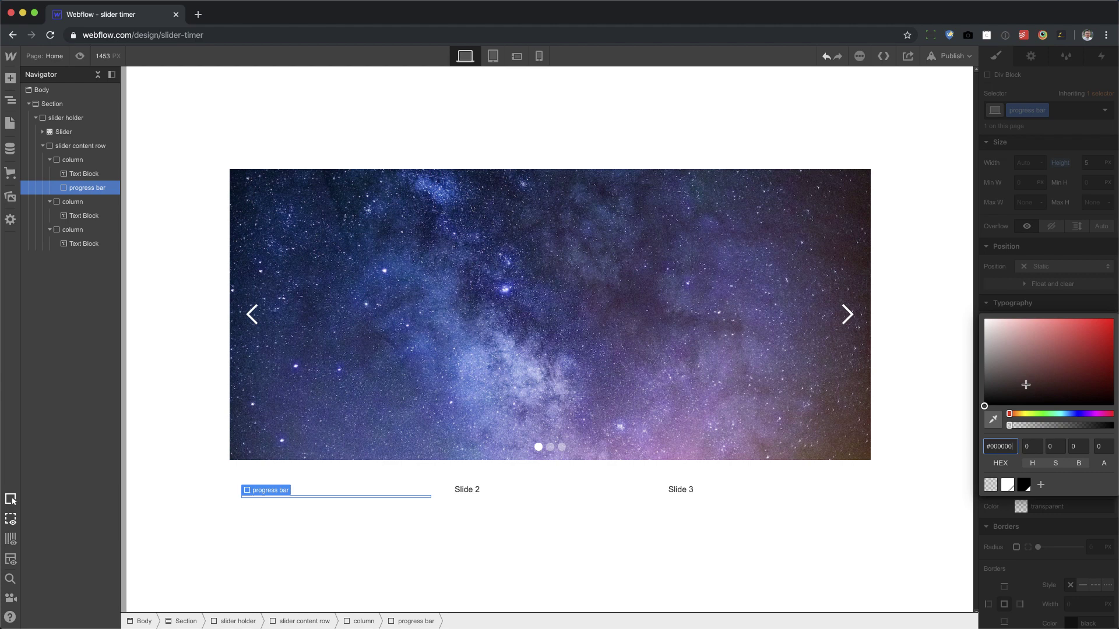
mouse_move(1026, 384)
mouse_down()
mouse_move(936, 347)
mouse_move(937, 327)
mouse_up()
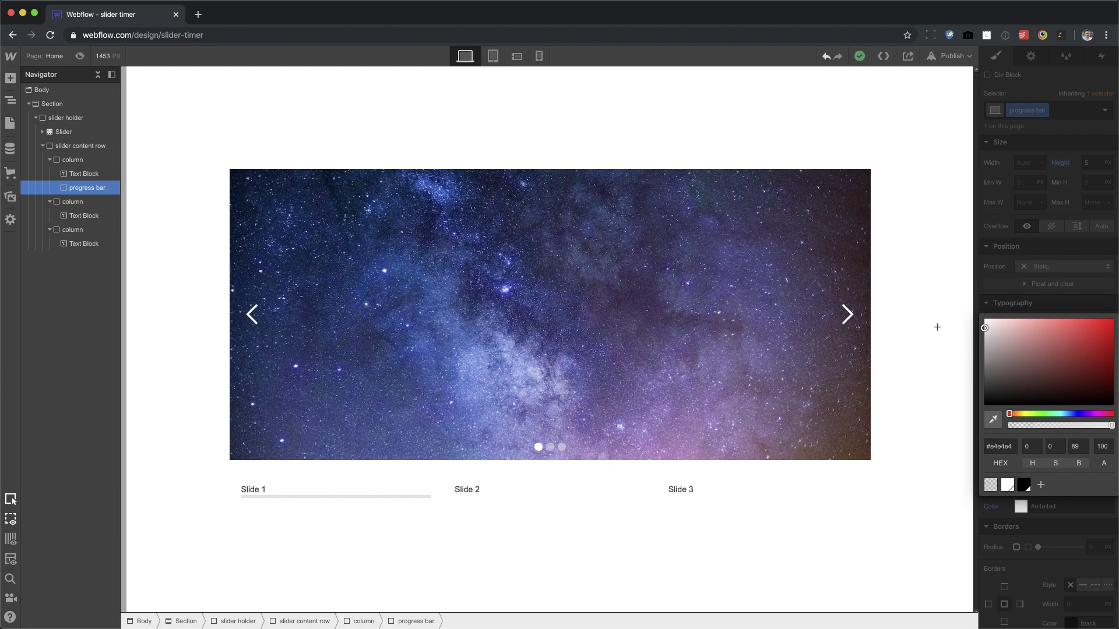
click(998, 273)
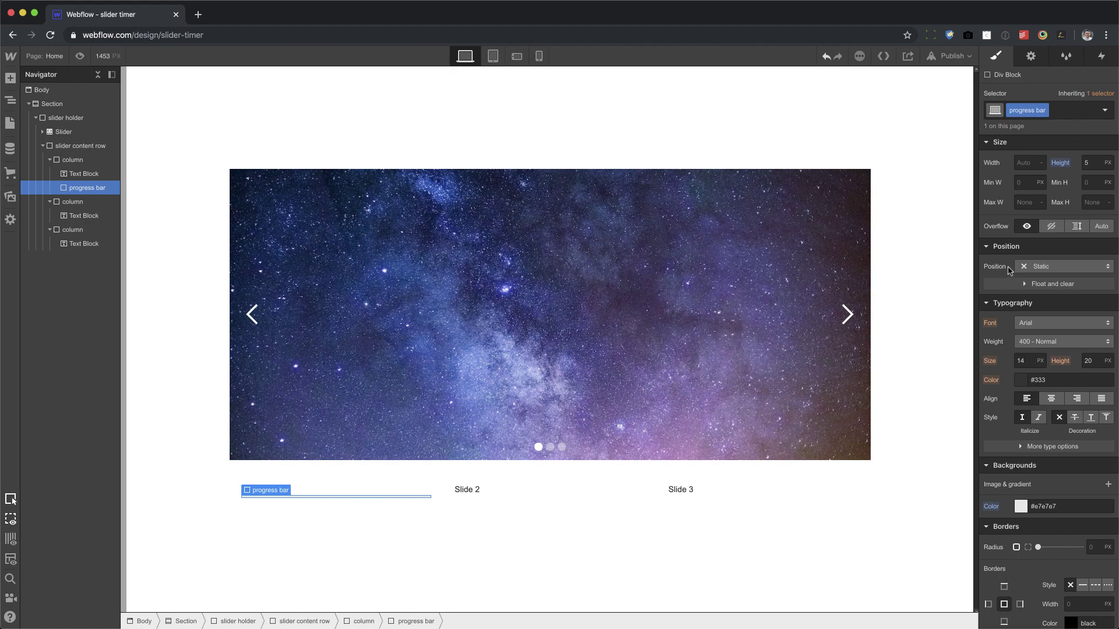
click(1035, 269)
click(1043, 282)
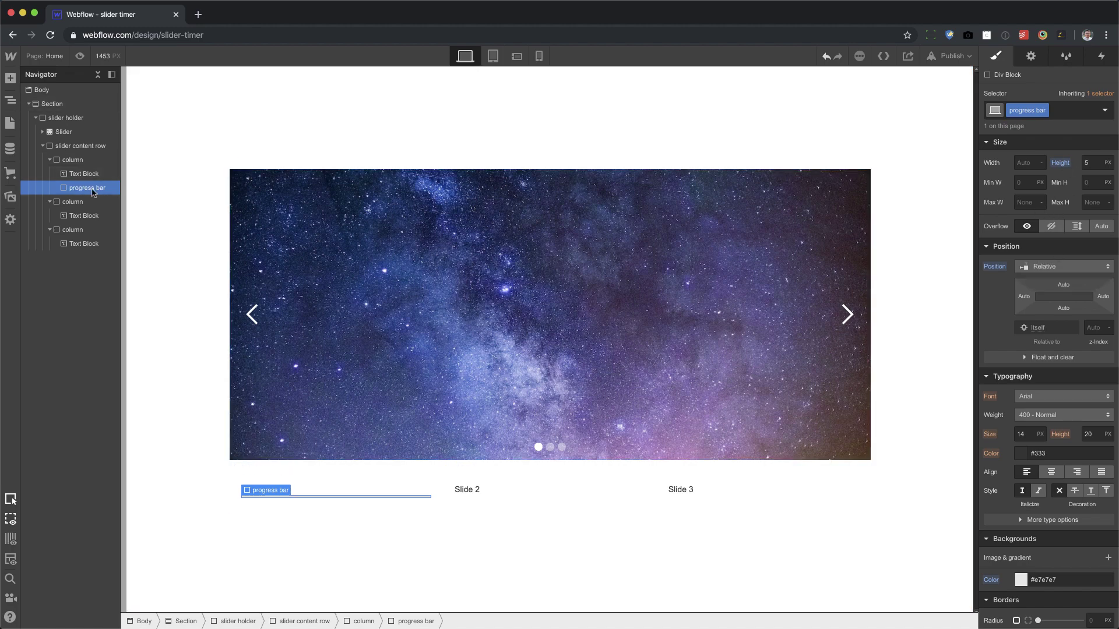
Step: Add a Div Block inside the progress bar with the class 'progress'
key(a)
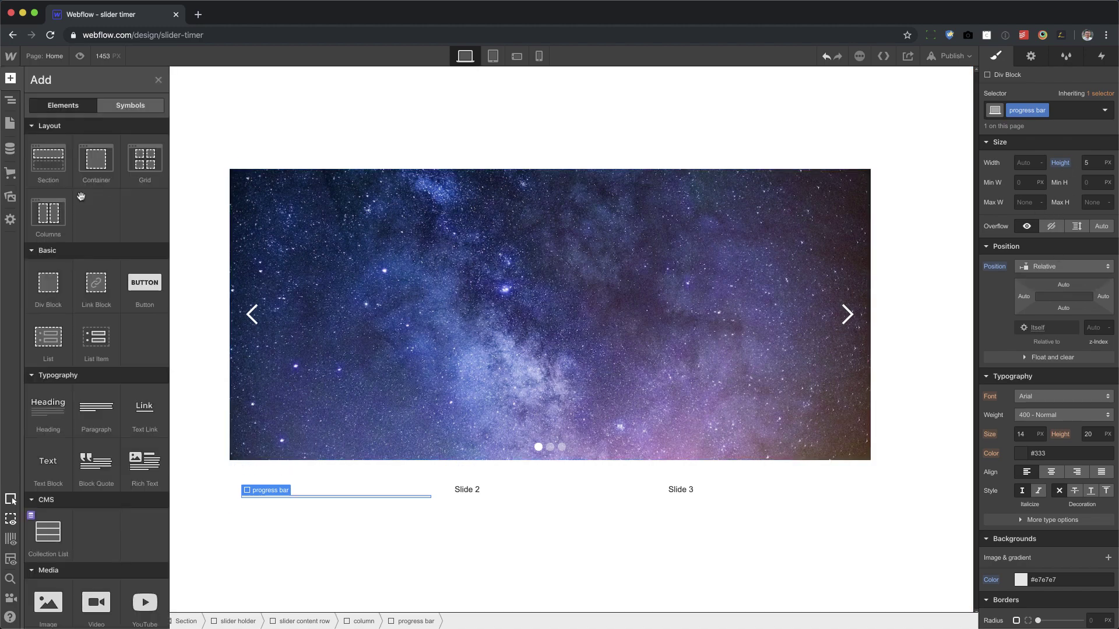
click(42, 283)
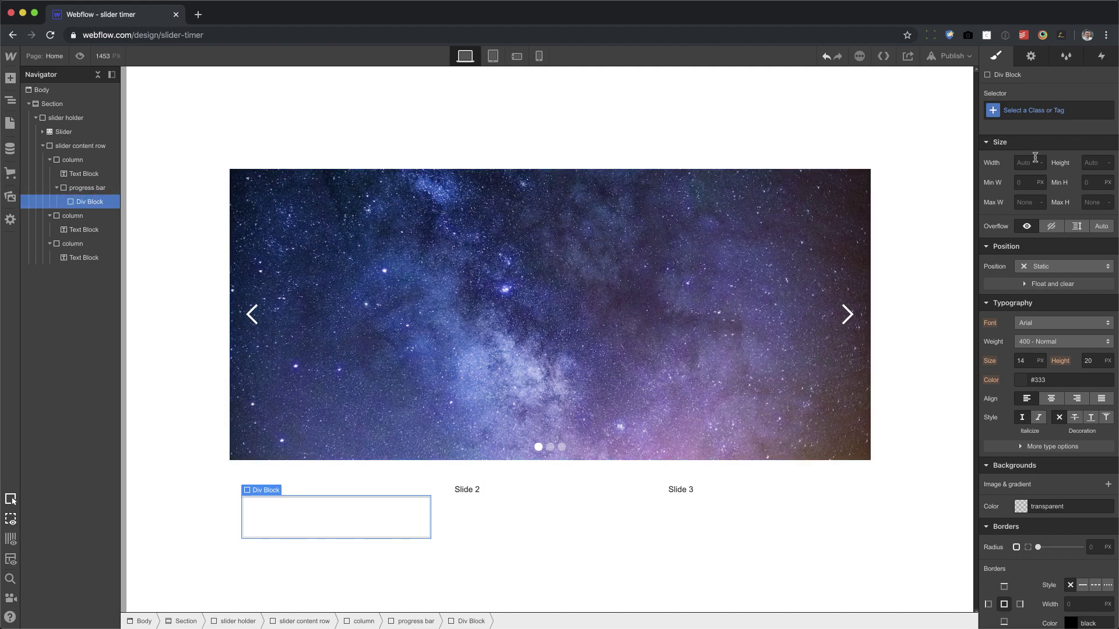
click(1034, 111)
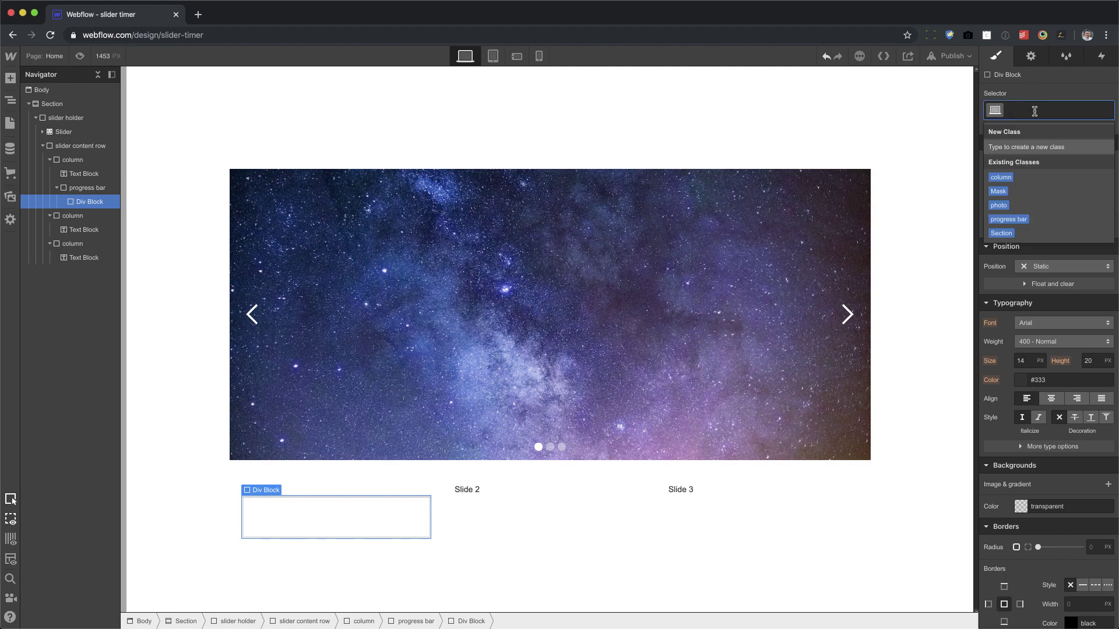
text(progress)
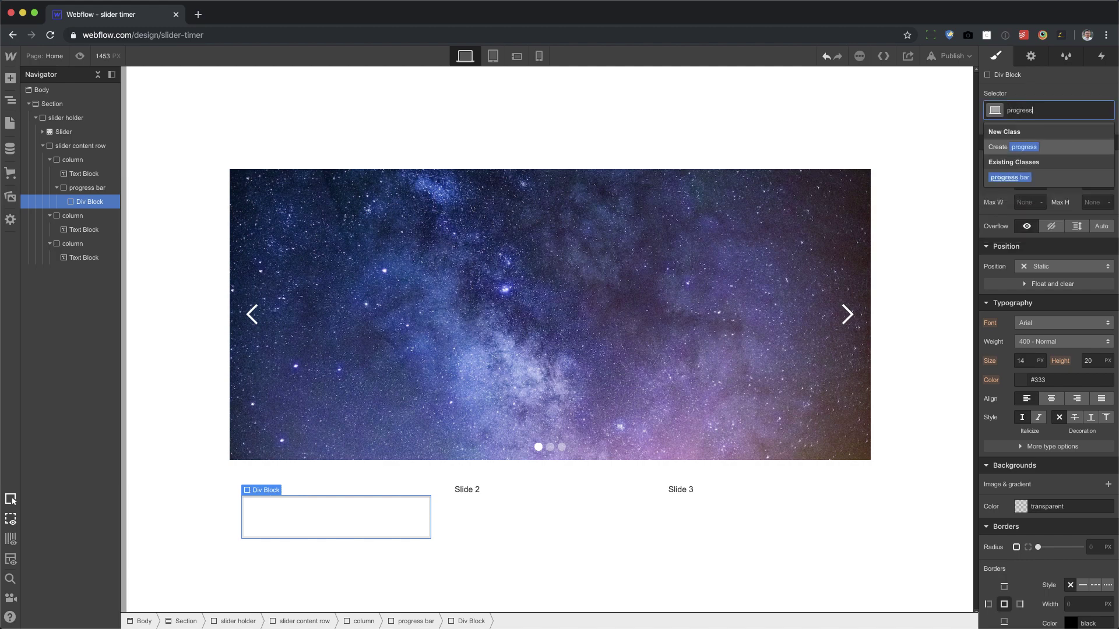
key(Return)
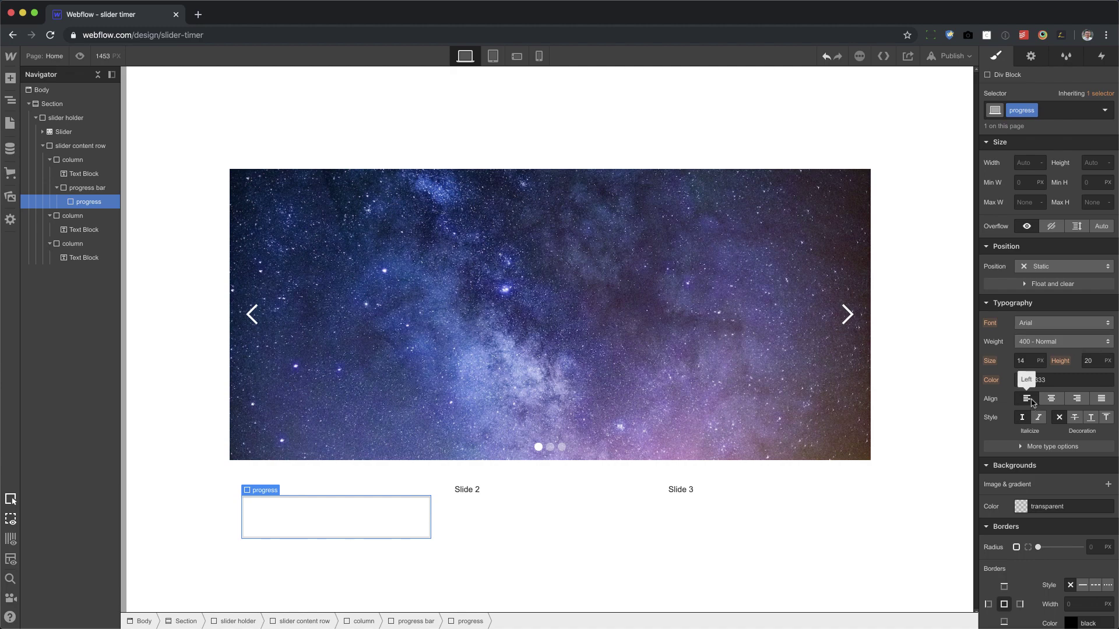
Step: Position the progress fill absolutely, pinned to the left at full height
scroll(1031, 402, up, 4)
scroll(1031, 402, down, 5)
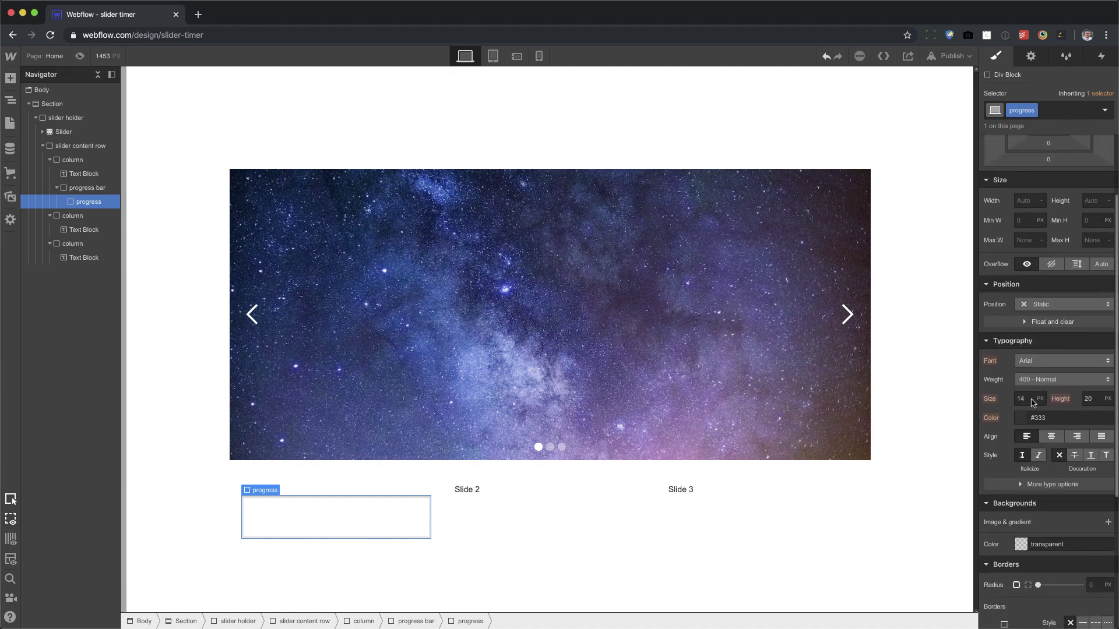
click(1047, 242)
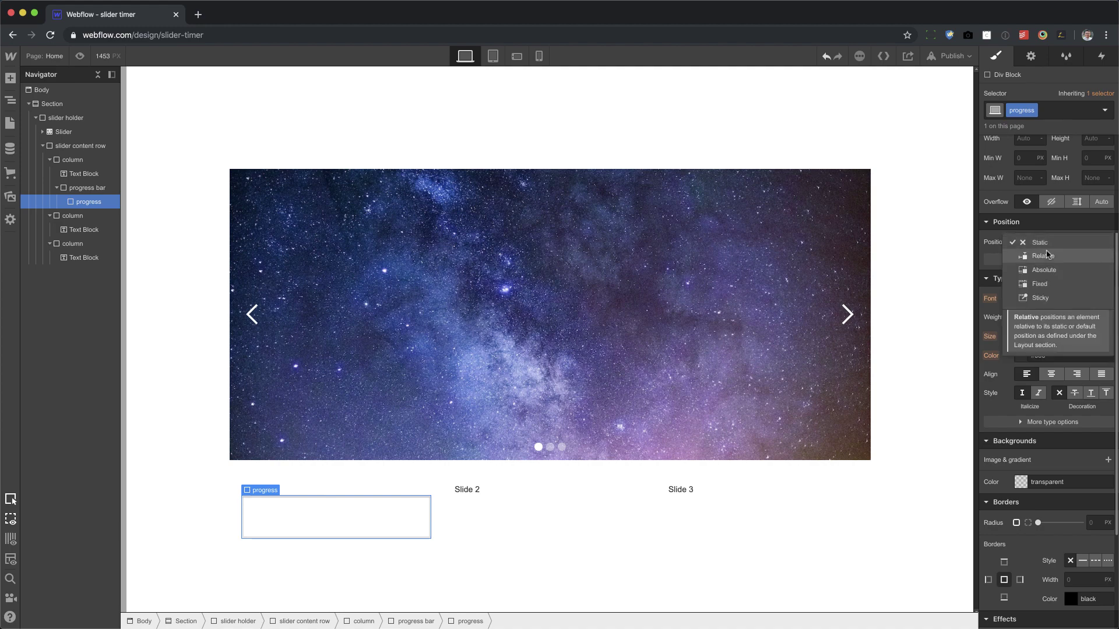
click(1044, 270)
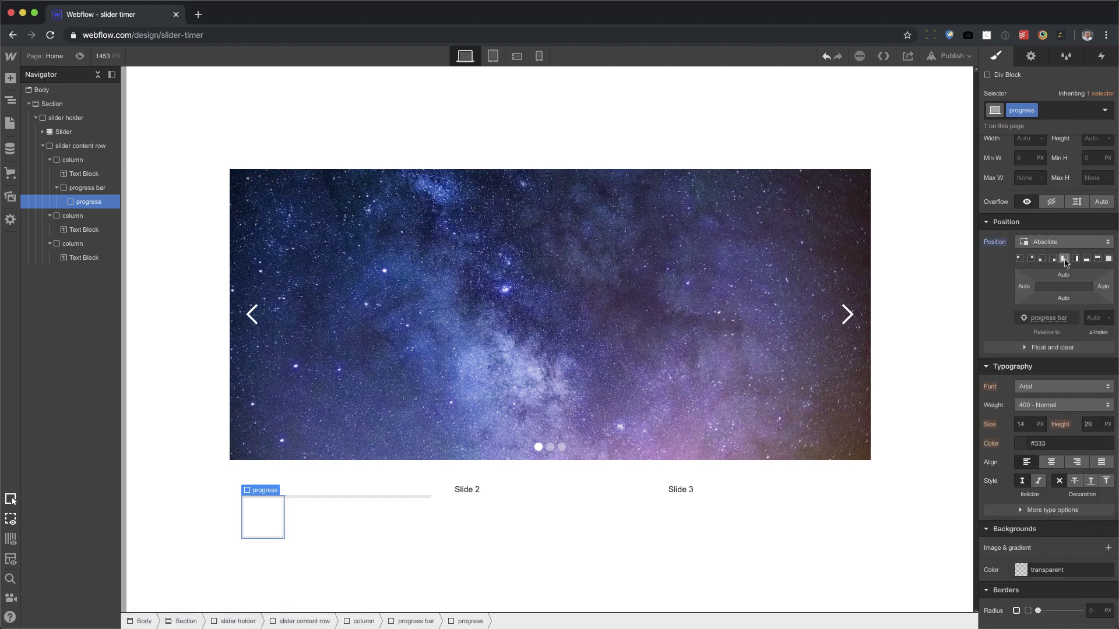
click(1065, 259)
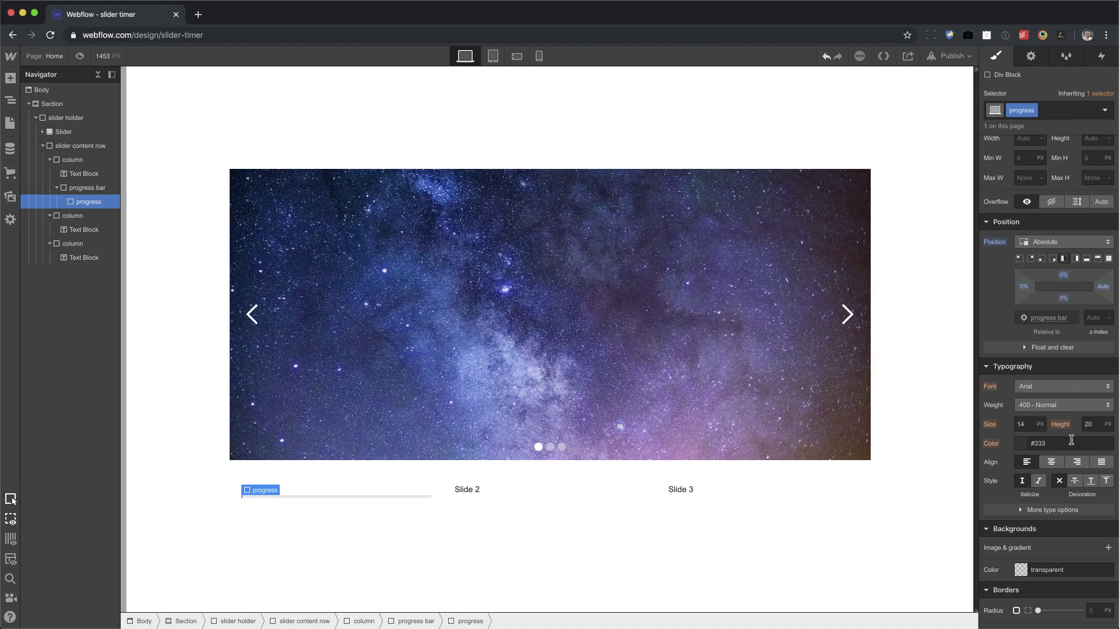
Step: Set the progress fill background to blue #0883fd
scroll(1071, 440, down, 3)
click(1023, 476)
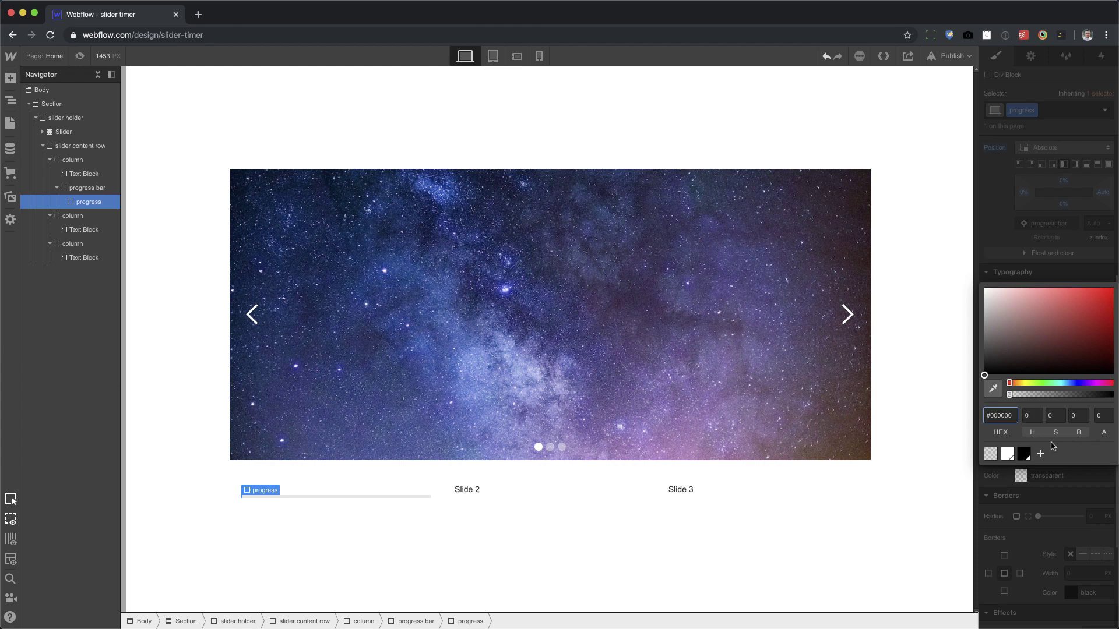
click(1075, 383)
click(1055, 352)
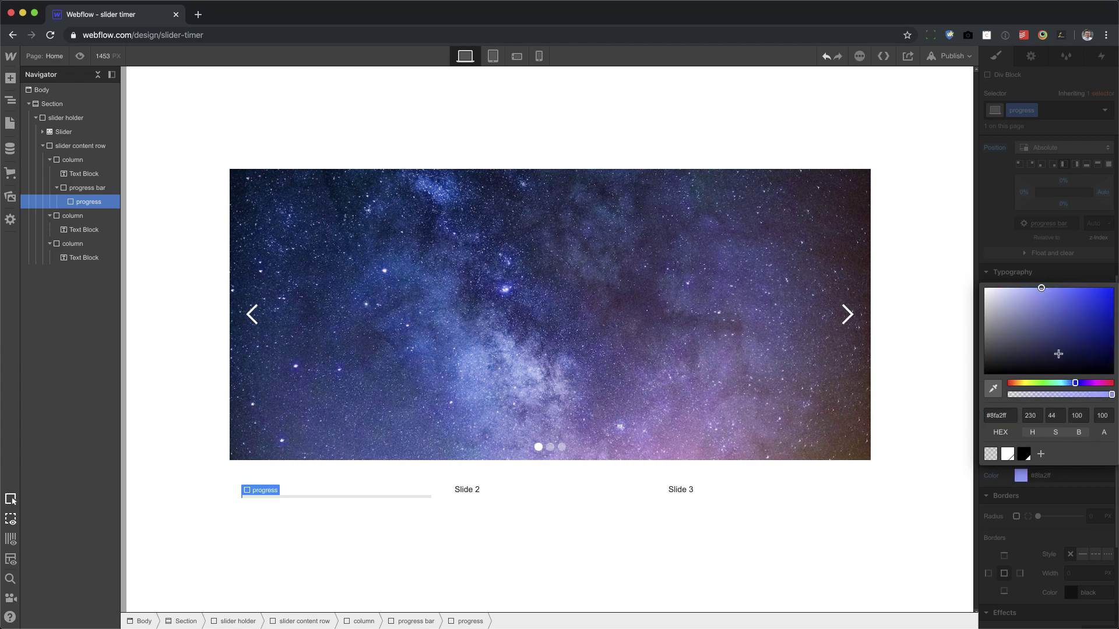
click(1113, 288)
drag(1075, 383, 1070, 383)
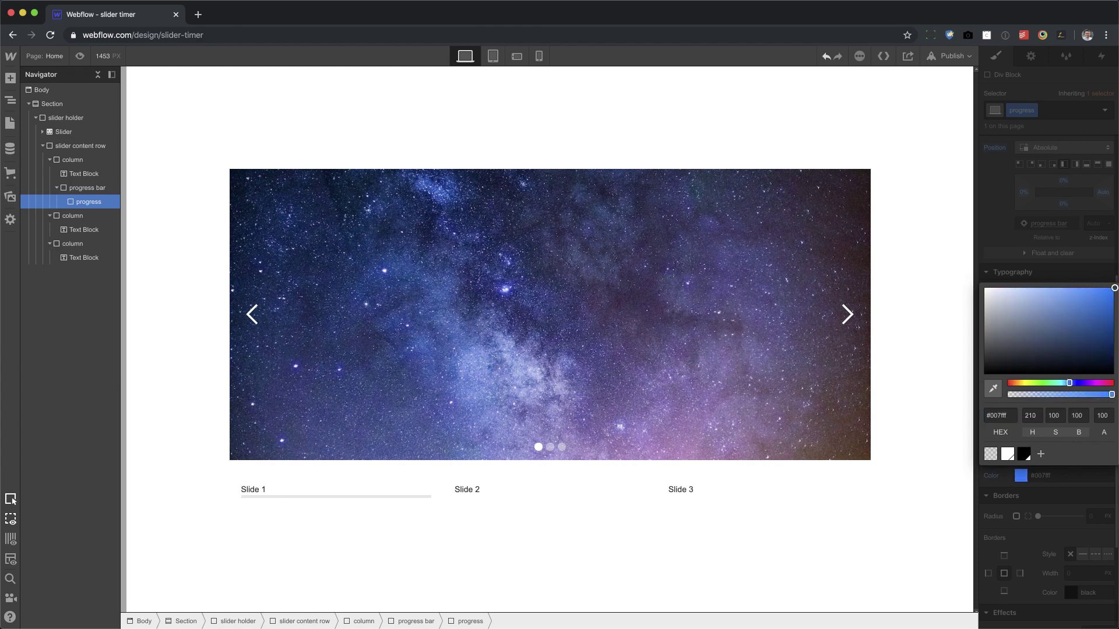
click(1110, 288)
click(991, 239)
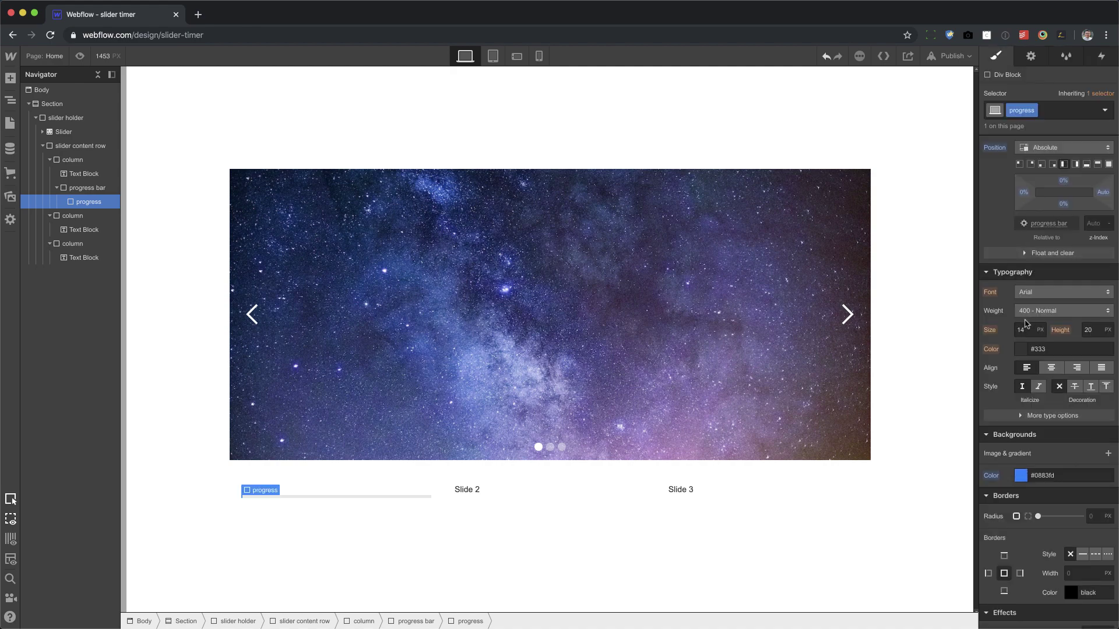
Step: Set the fill width to 0%, briefly stepping it up and back to preview
scroll(1027, 324, up, 3)
scroll(1027, 324, up, 1)
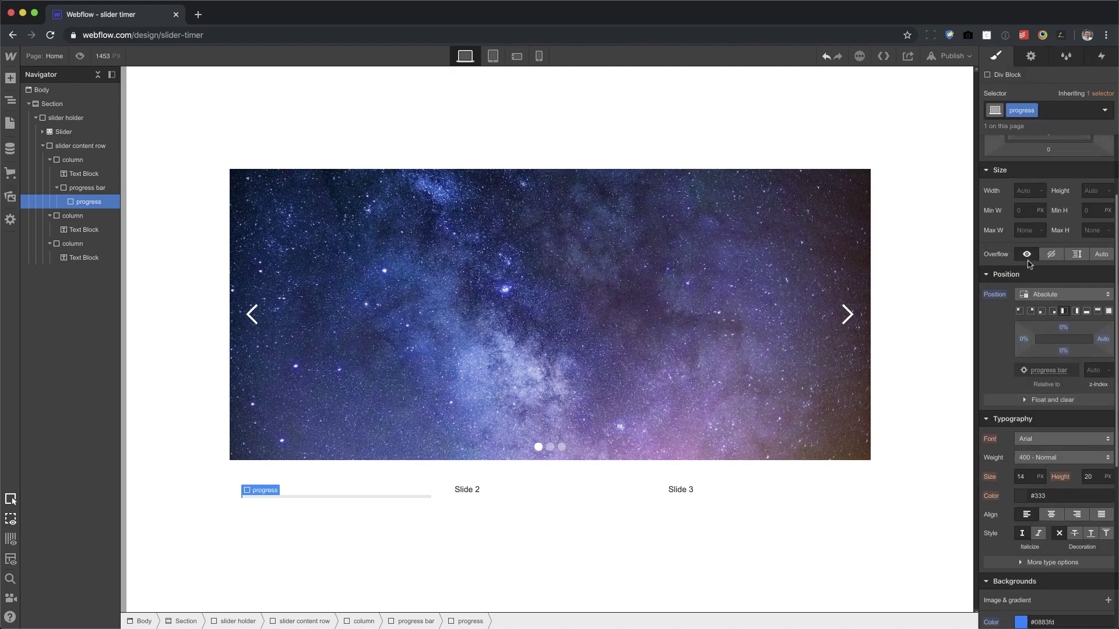
click(1026, 191)
text(0%)
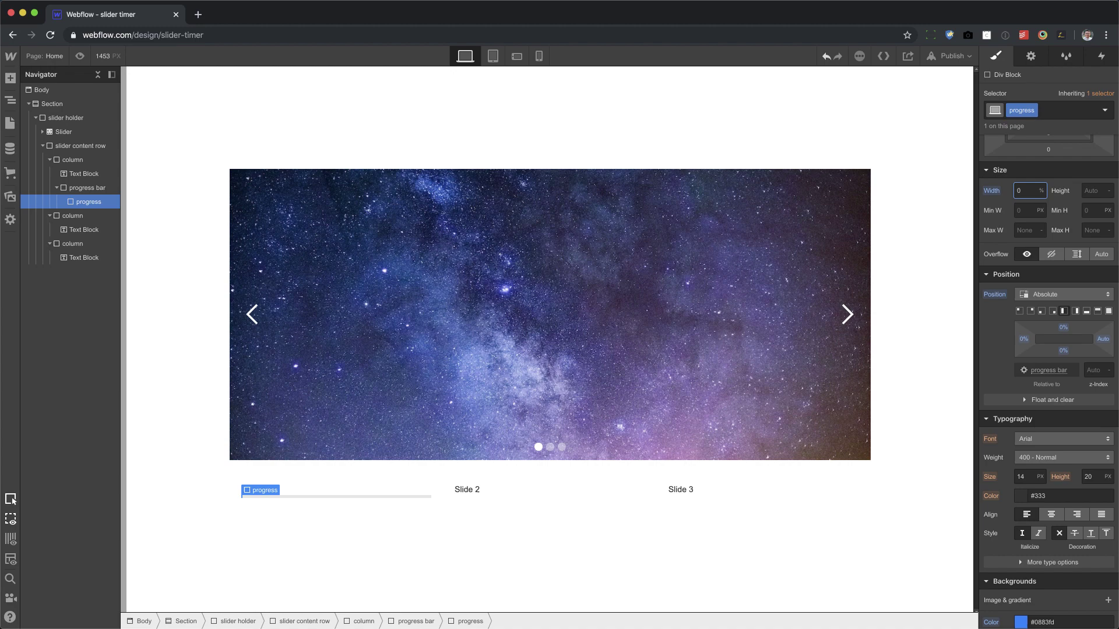
key(shift+Up)
key(shift+Up)
key(shift+Up)
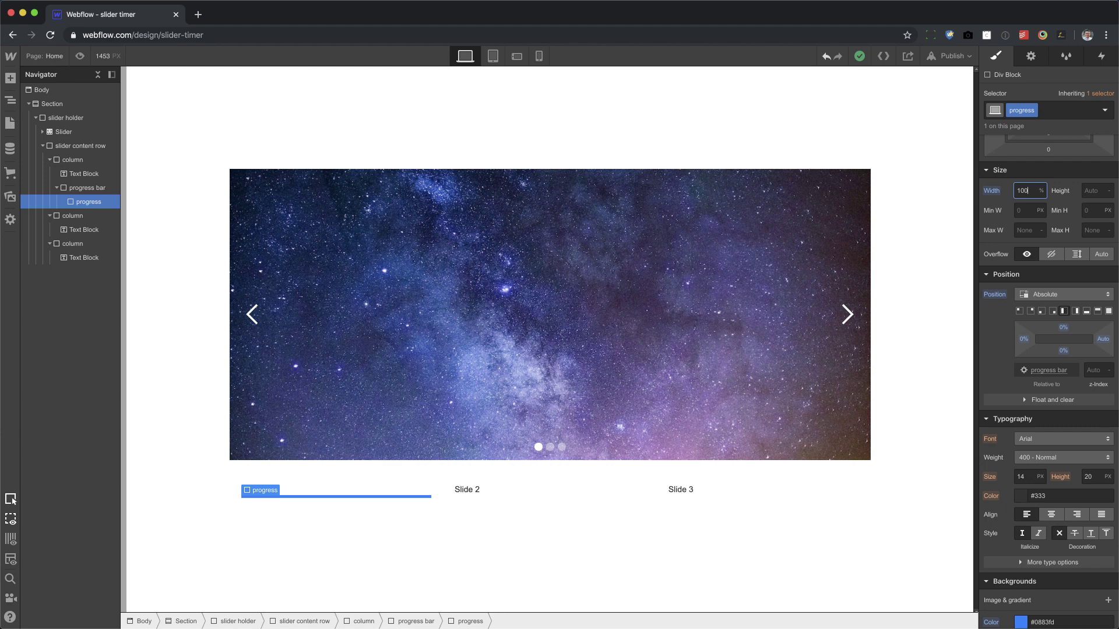
key(shift+Down)
key(shift+Down)
key(shift+Down)
key(shift+Down)
key(shift+Down)
key(shift+Down)
key(shift+Down)
key(shift+Down)
key(shift+Down)
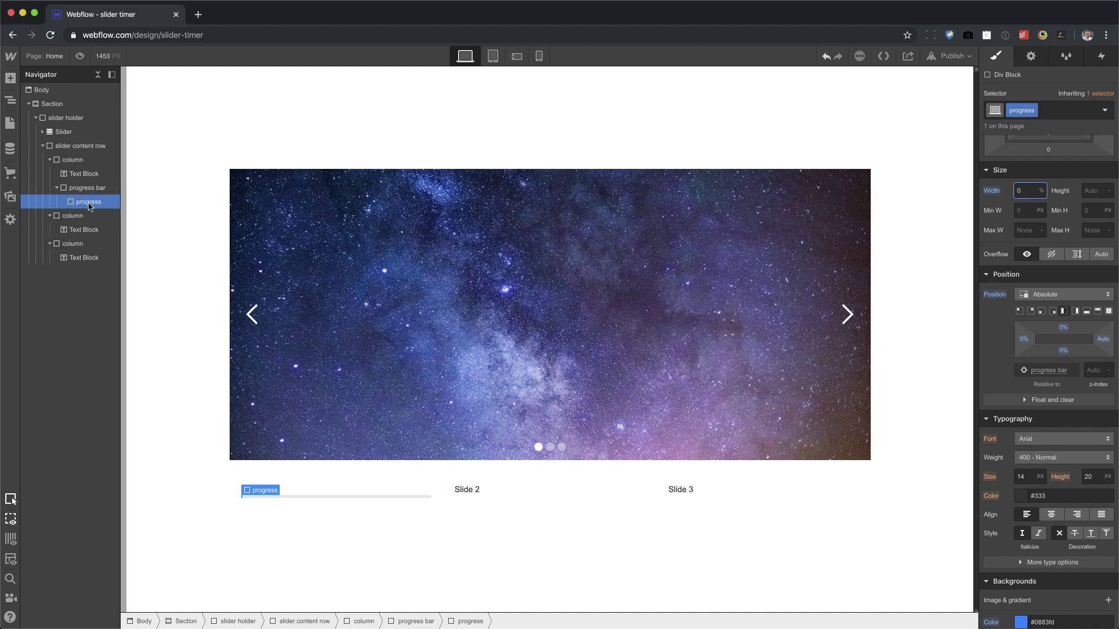
Step: Add combo class '1' to the first progress fill
click(87, 205)
click(1067, 110)
text(1)
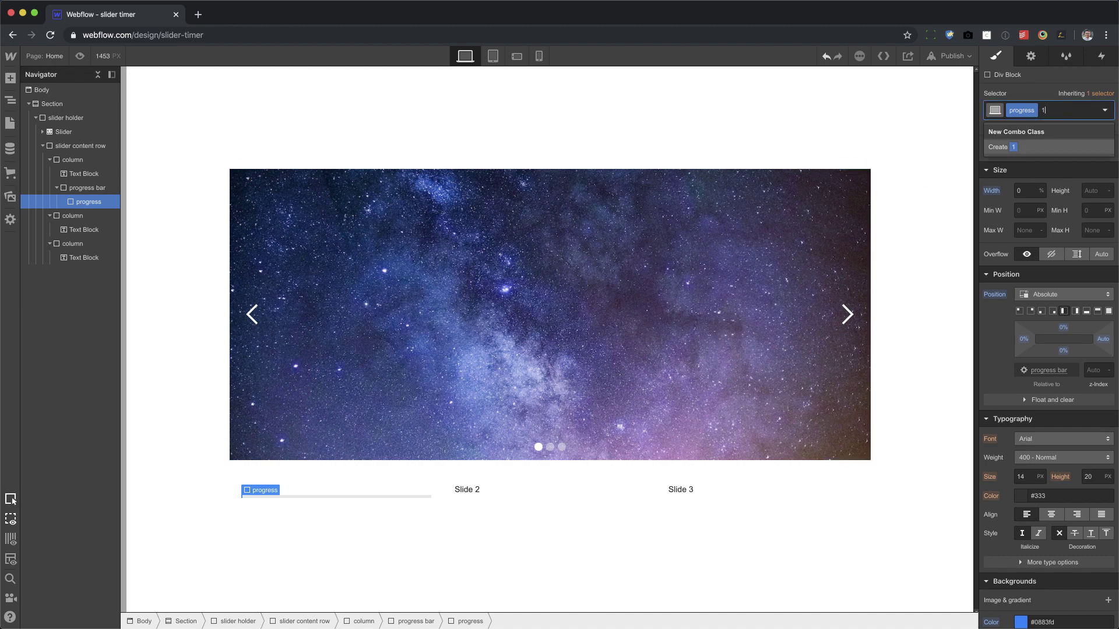
key(Return)
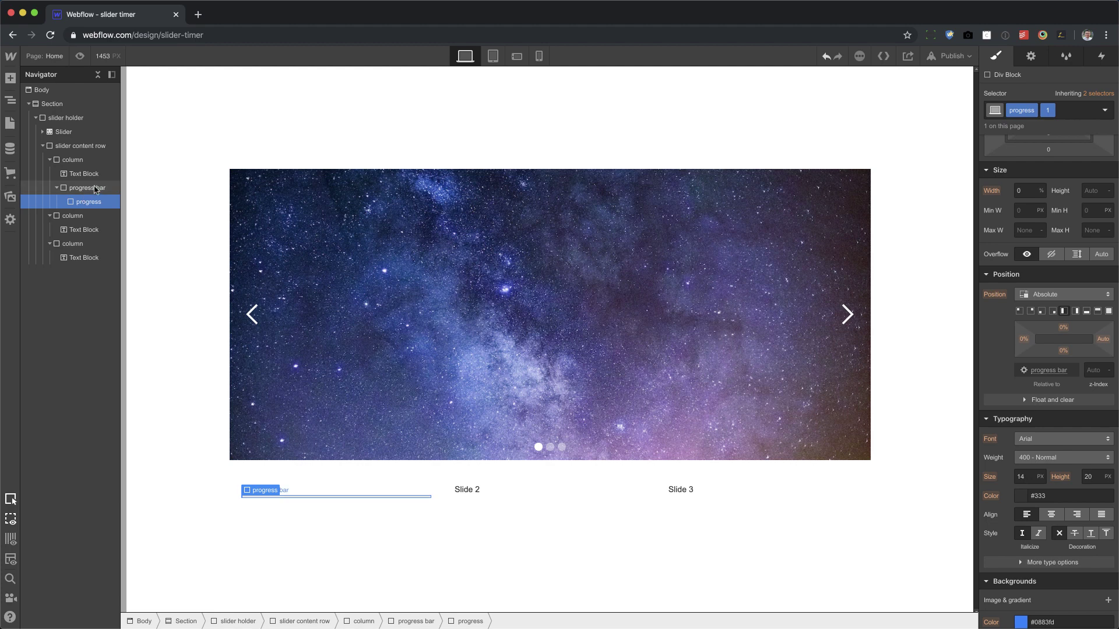
Step: Paste the progress bar into the second and third columns
click(87, 187)
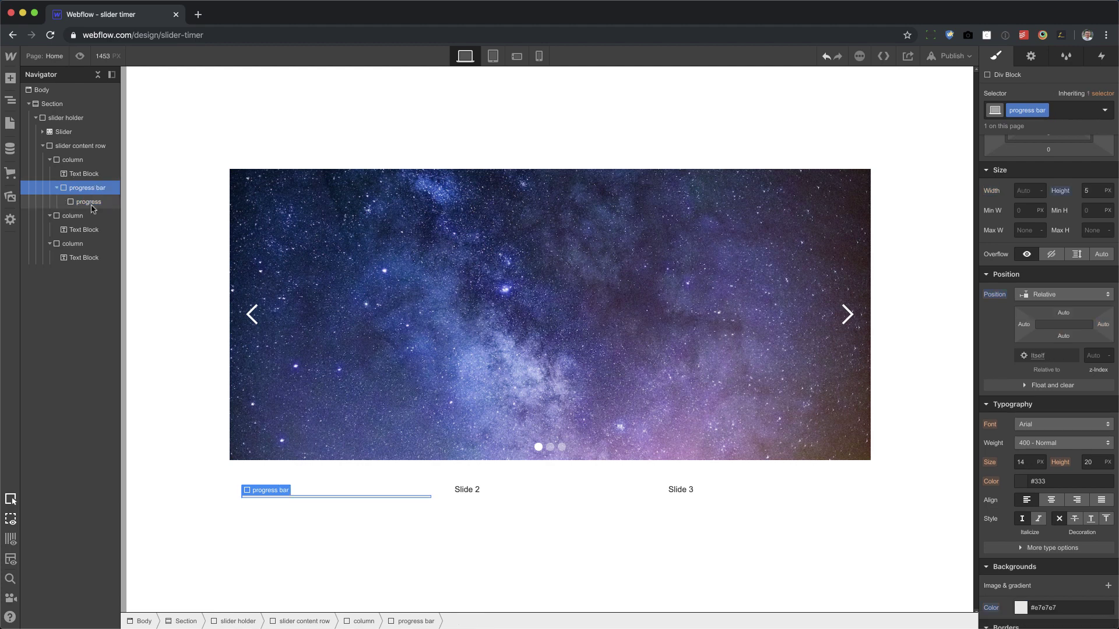
click(89, 203)
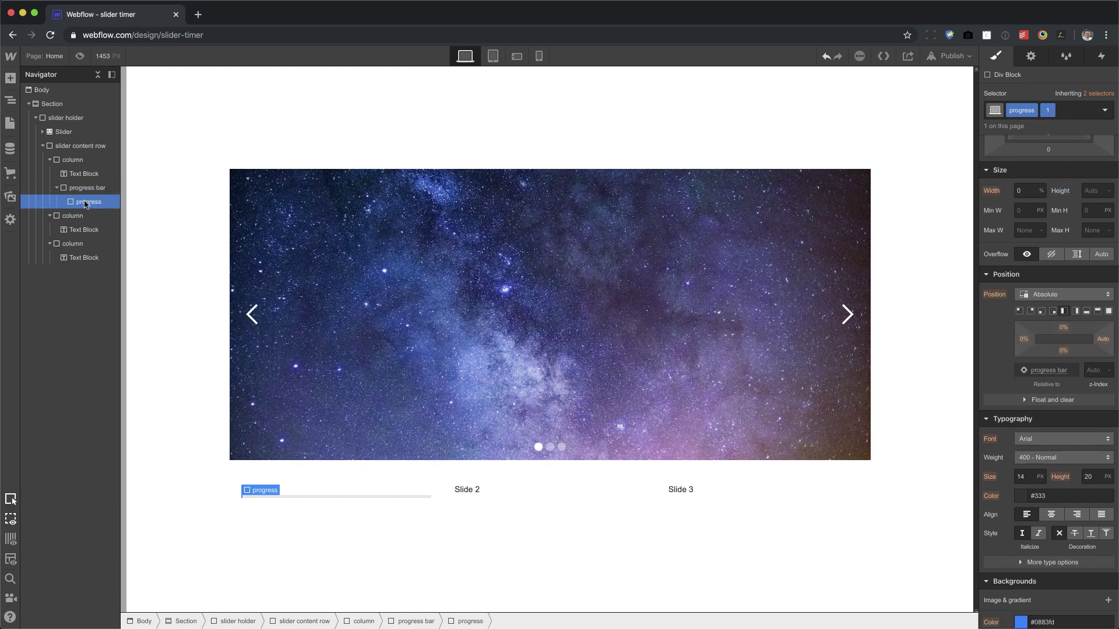
click(86, 189)
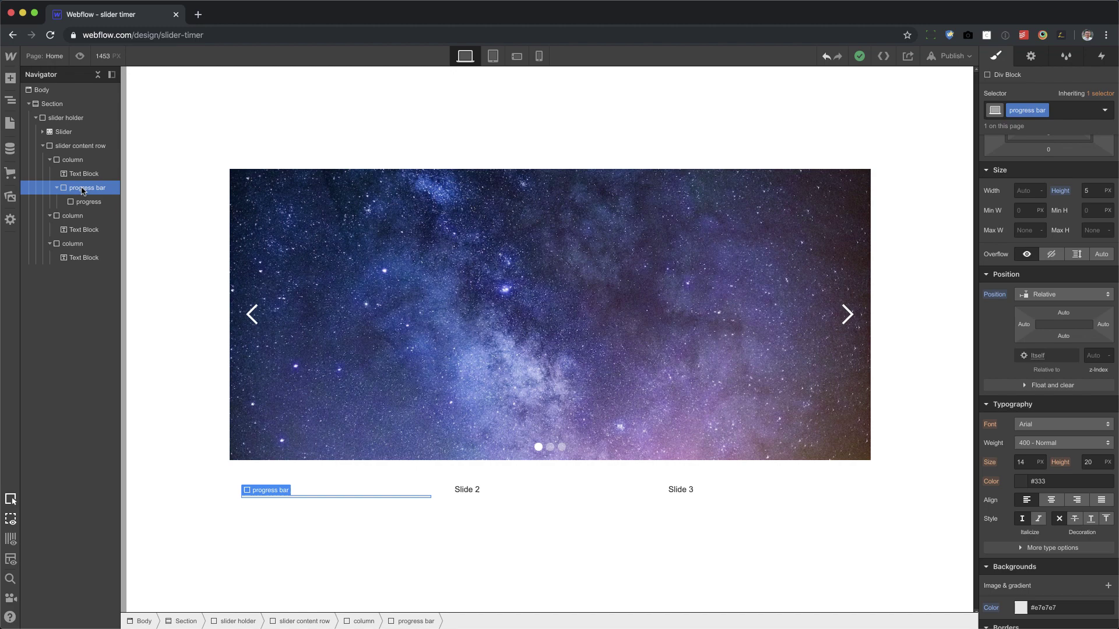
click(79, 217)
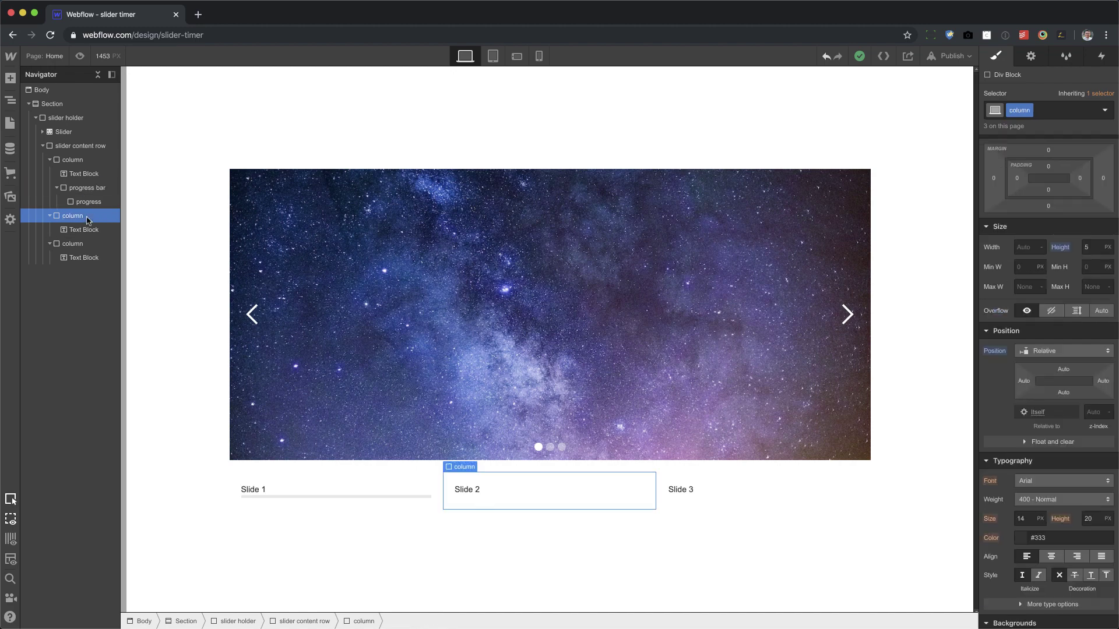
key(super+v)
click(78, 259)
key(super+v)
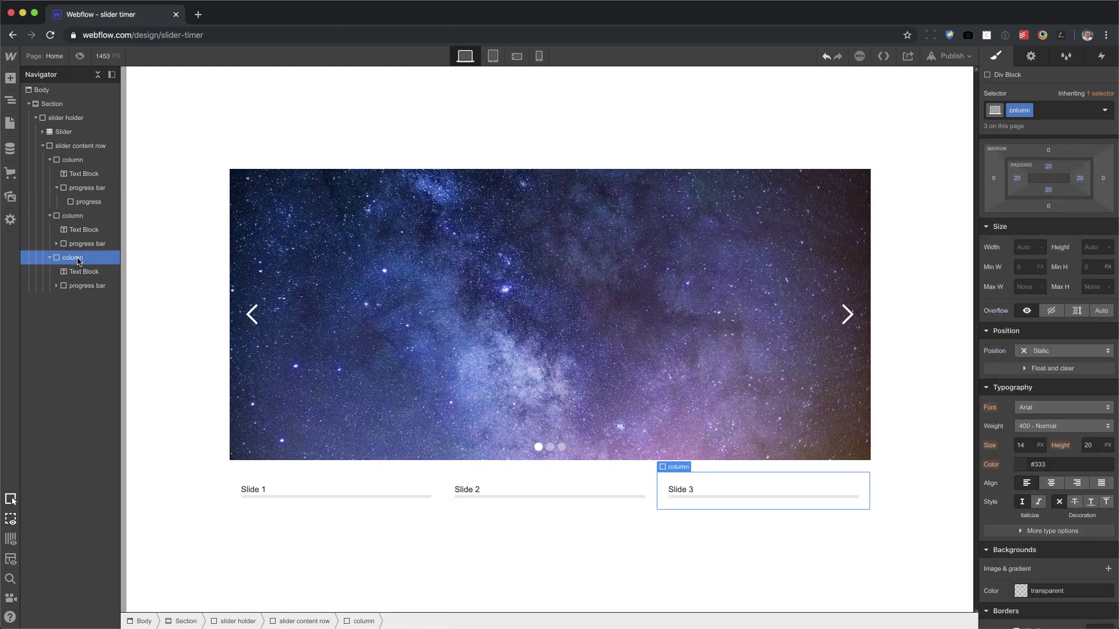
Step: Duplicate class 1 on the second column's progress fill and rename it '2'
click(56, 244)
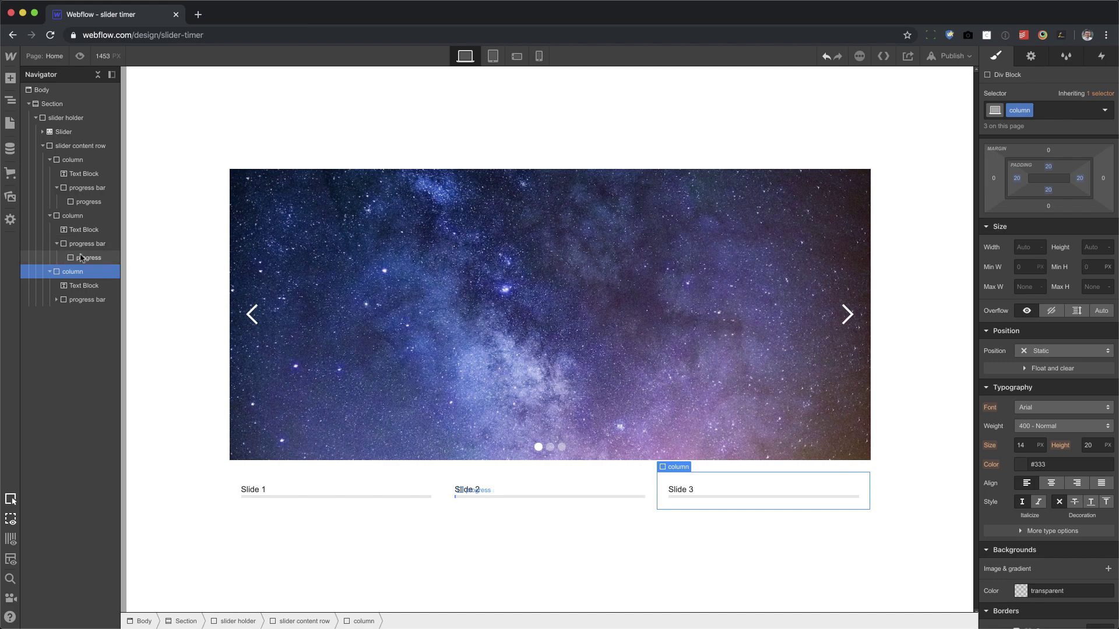
click(80, 257)
scroll(1048, 132, down, 2)
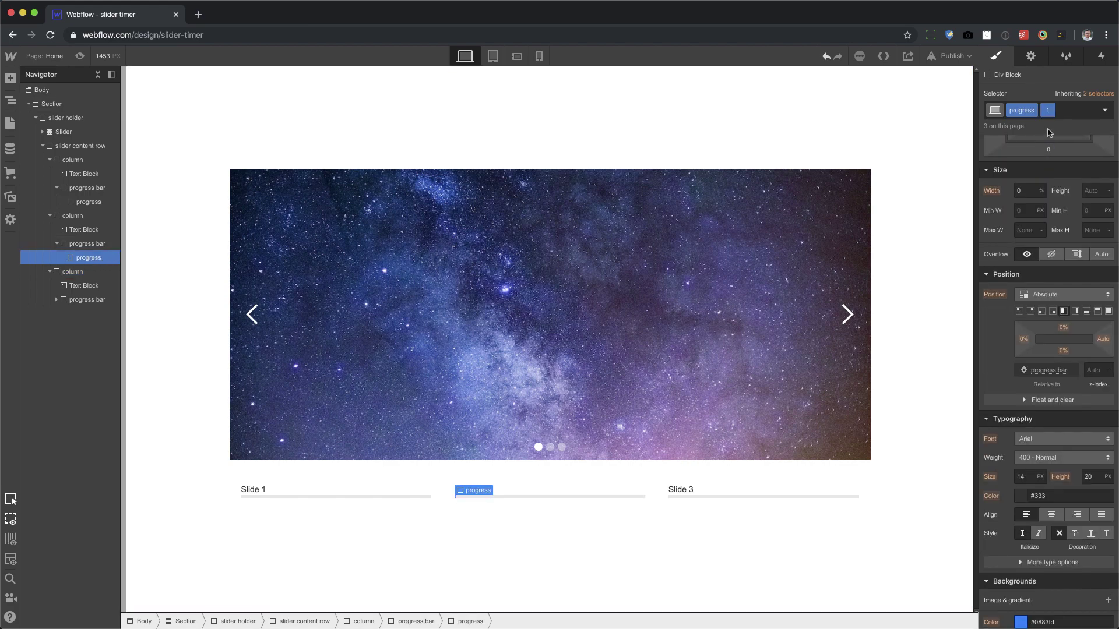
click(1048, 111)
click(1049, 142)
double_click(1054, 110)
text(2)
key(Return)
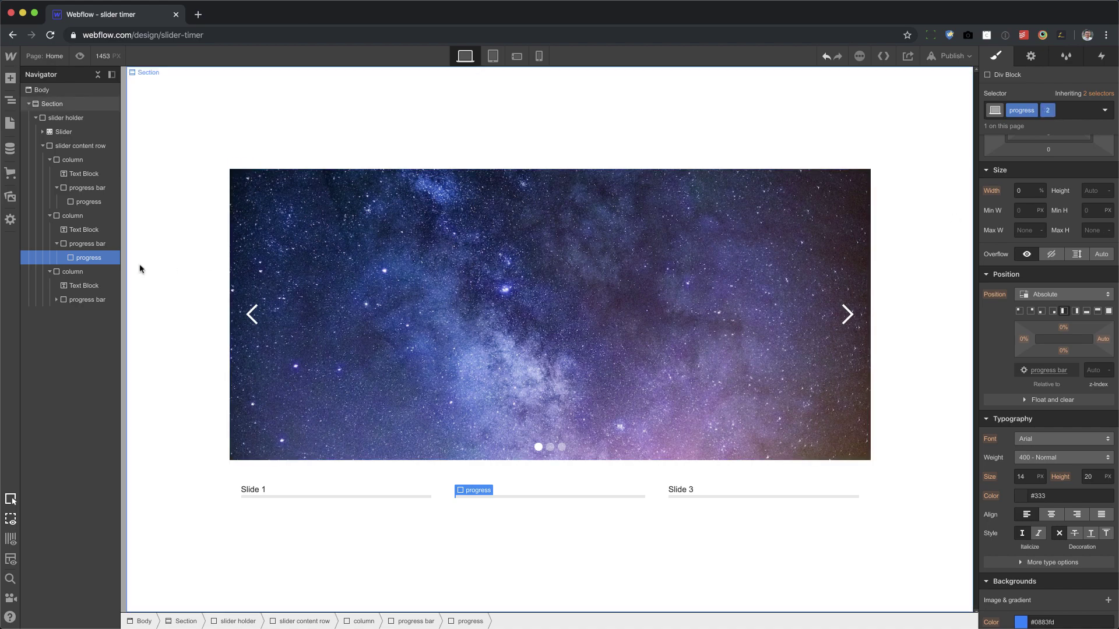
Step: Duplicate the class on the third column's progress fill as '3'
click(56, 300)
click(108, 314)
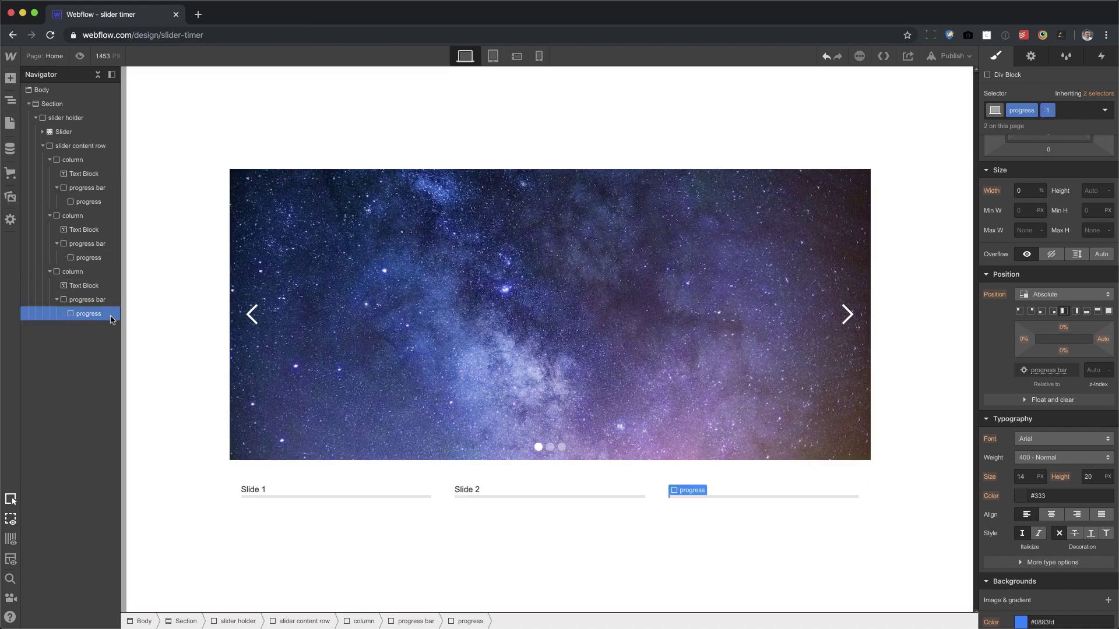
click(1050, 111)
click(1049, 141)
text(3)
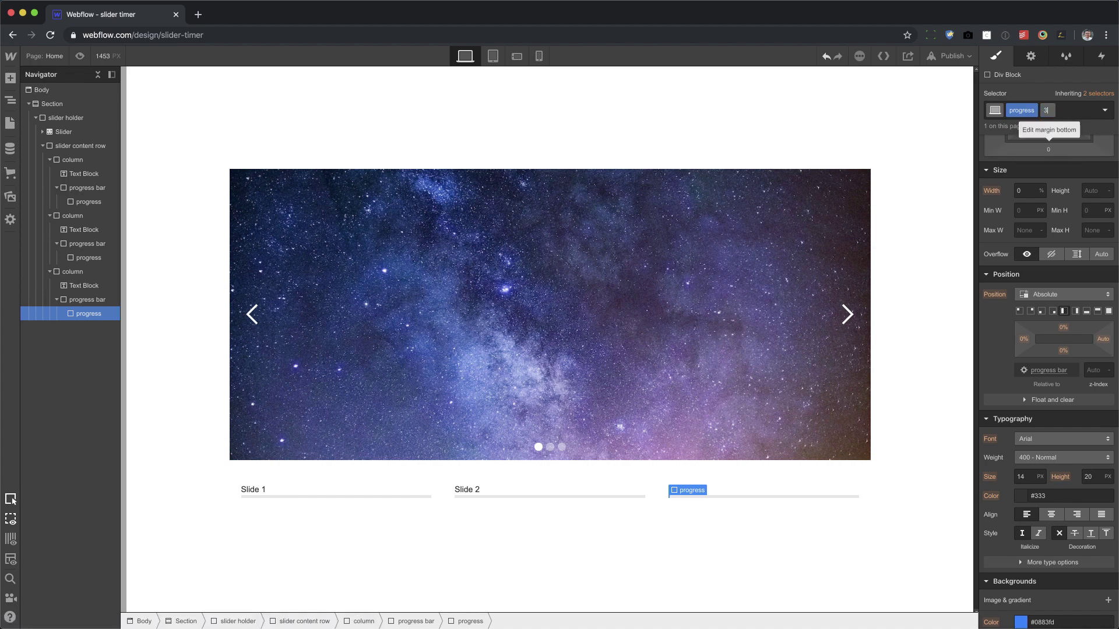
key(Return)
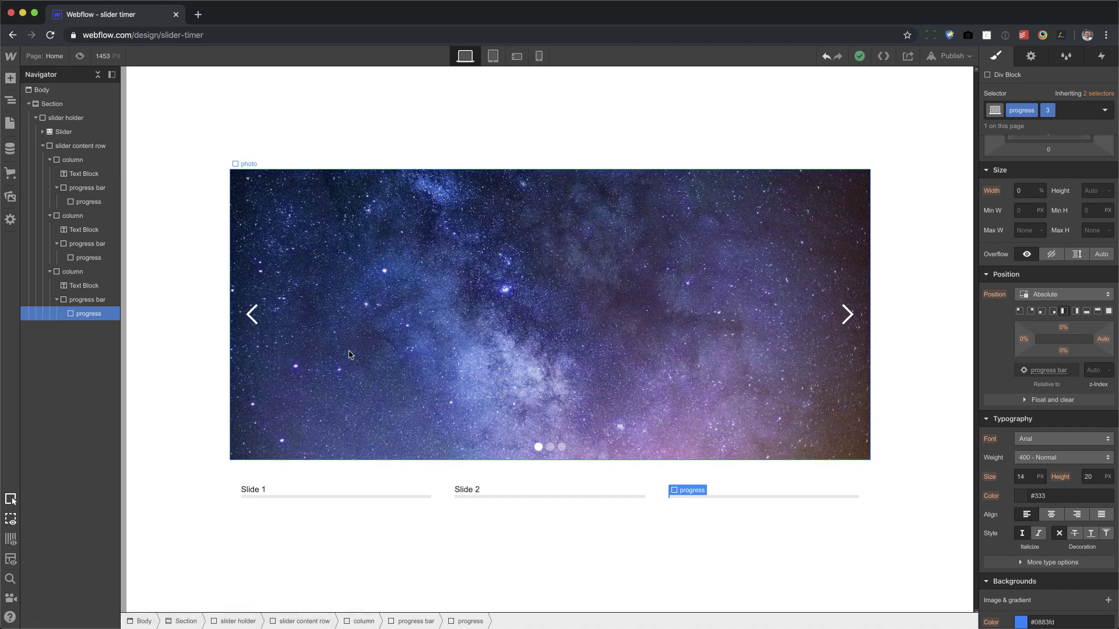
click(92, 136)
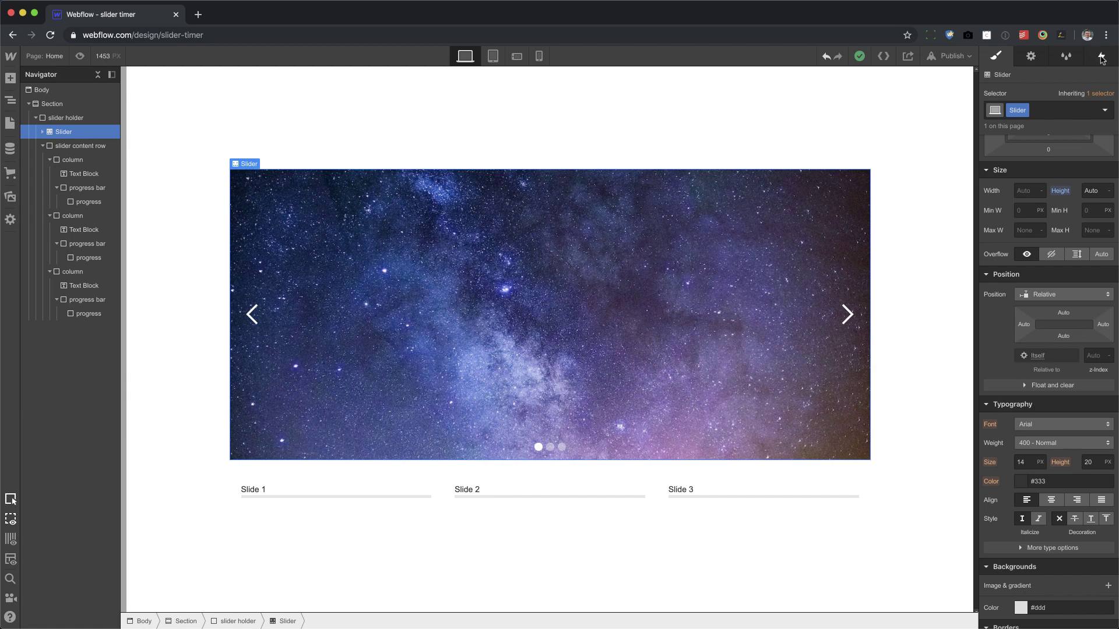
Step: Select Slide 1 and add a Slider change element trigger in the Interactions panel
click(1101, 56)
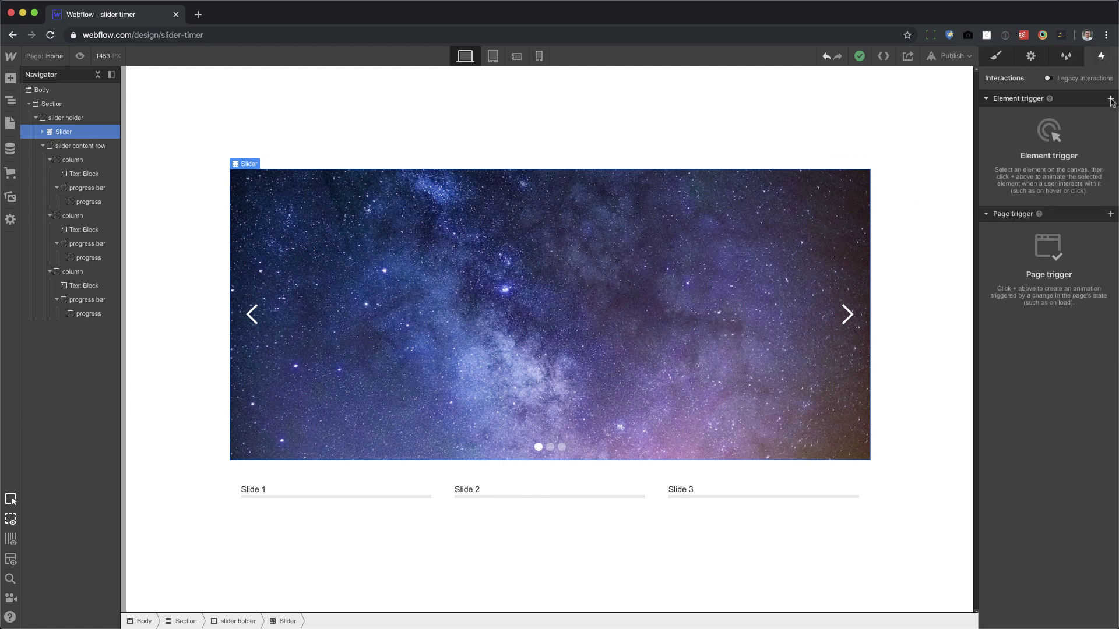
click(1111, 99)
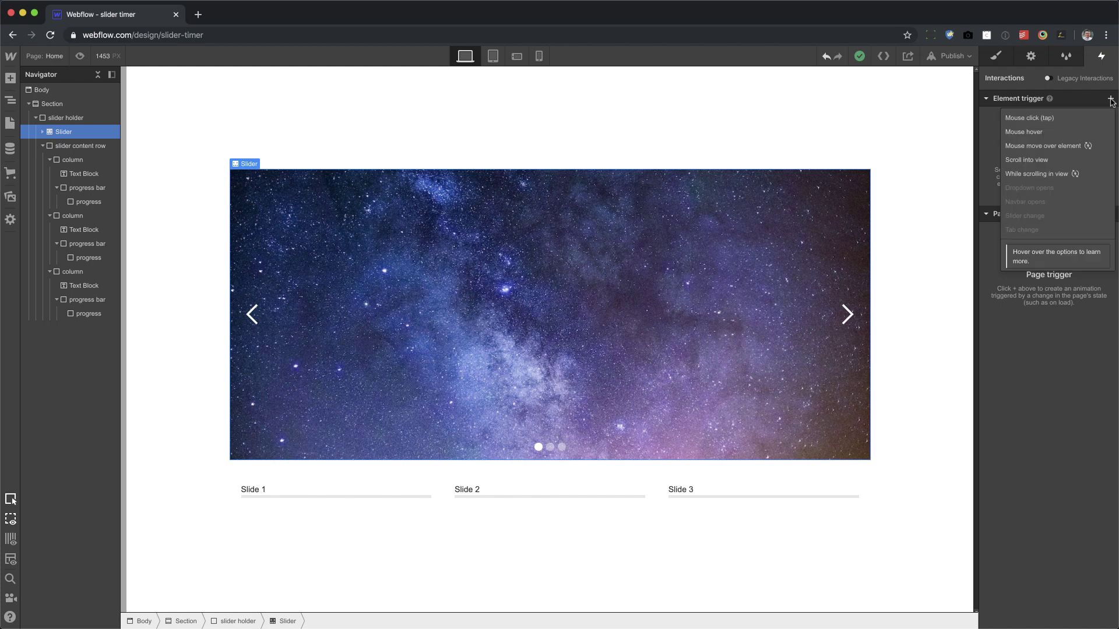
mouse_move(1049, 216)
click(43, 133)
click(42, 132)
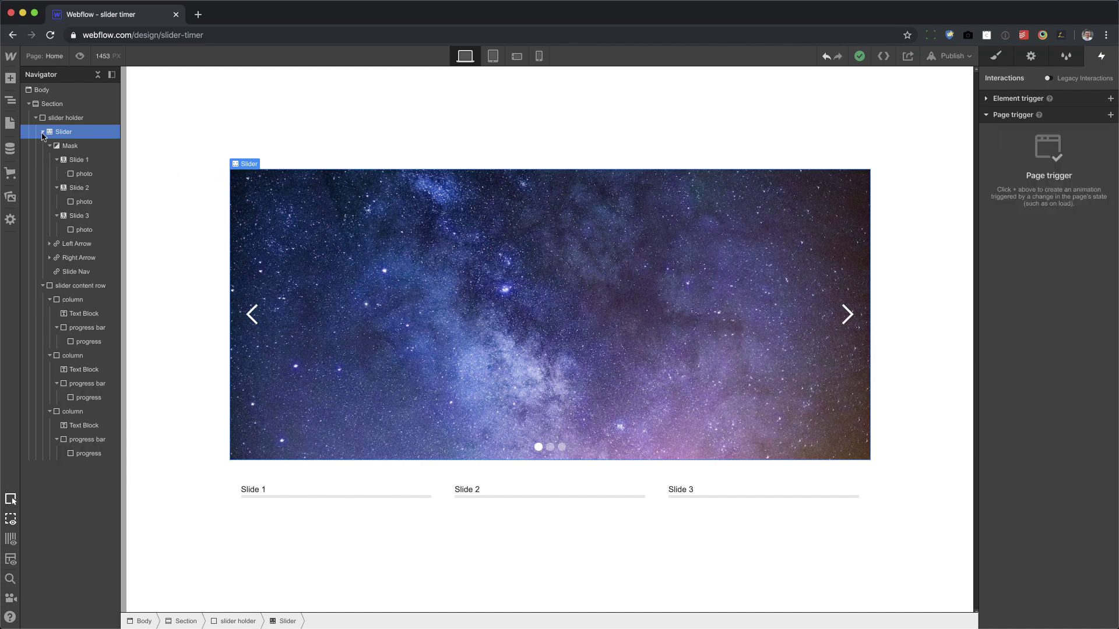
click(77, 161)
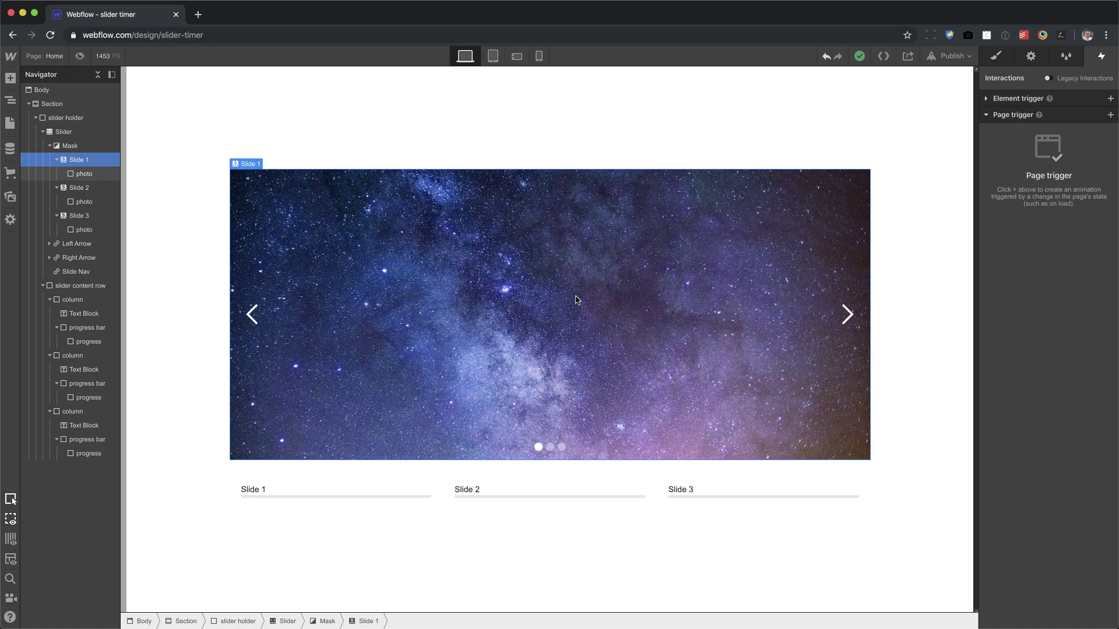
click(1004, 100)
click(1110, 99)
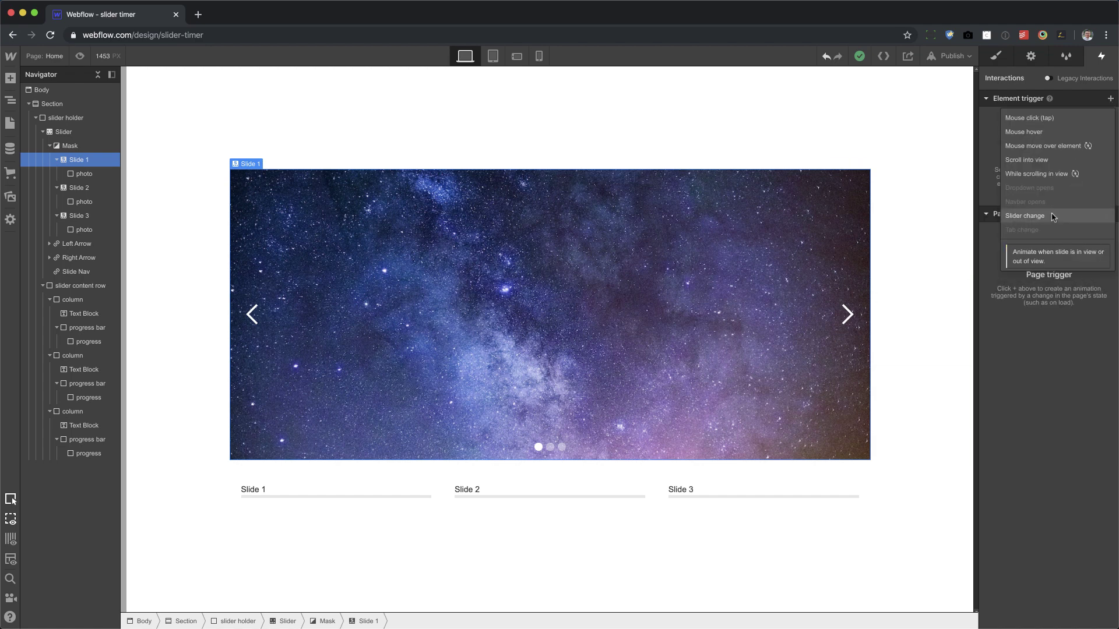
click(1052, 216)
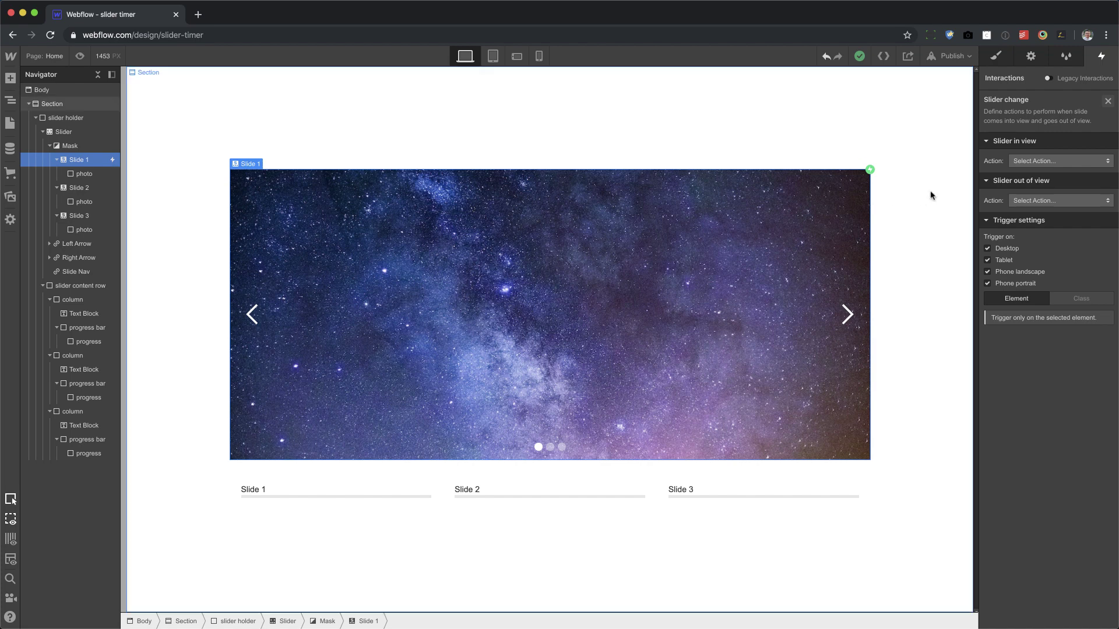
Step: Make Slide 1 coming into view start a new animation named 'slide 1 progress'
click(1044, 161)
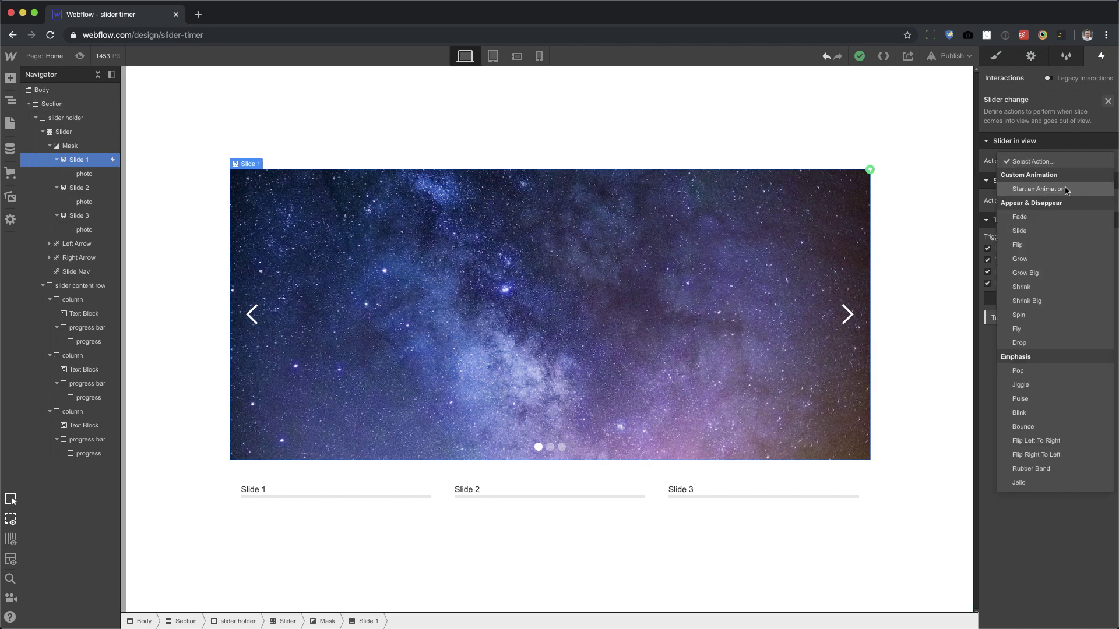
click(1043, 189)
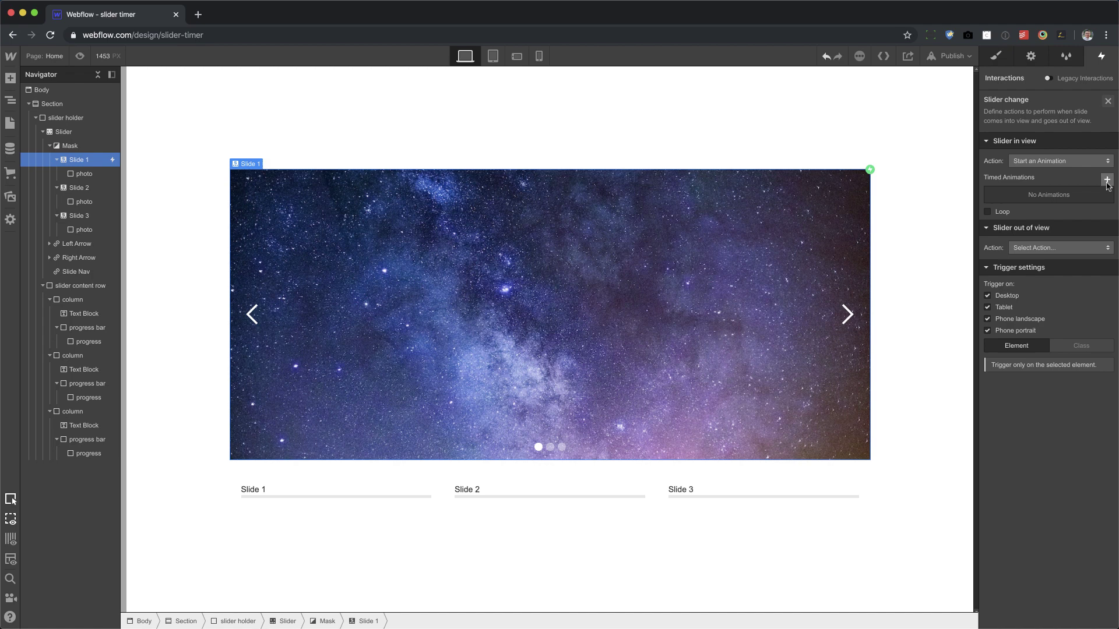
click(1107, 181)
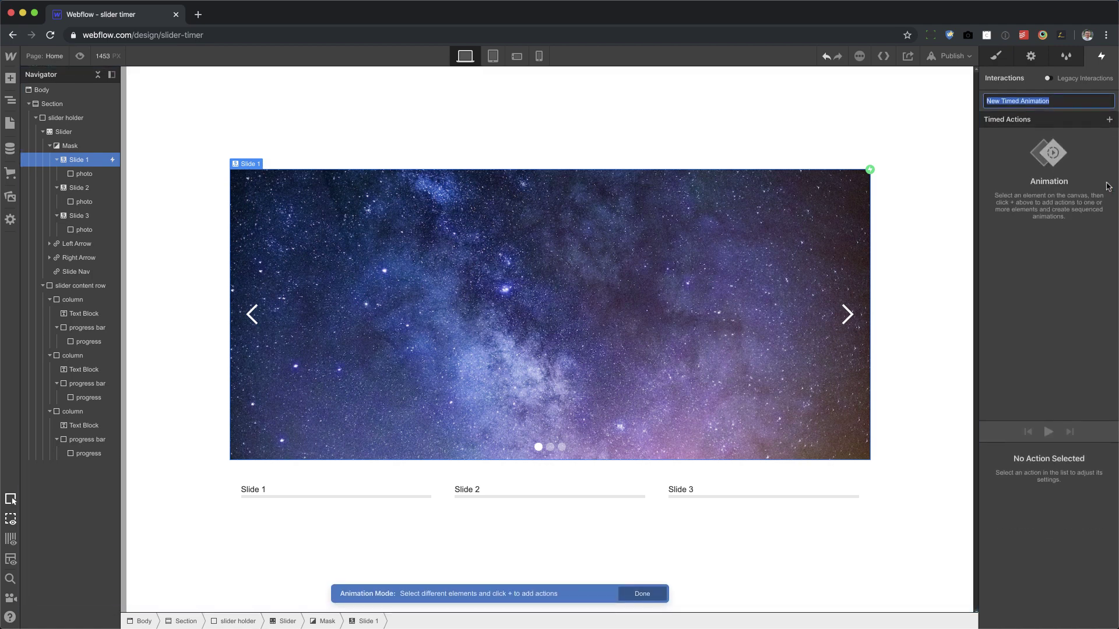
text(slide 1 progress)
key(Return)
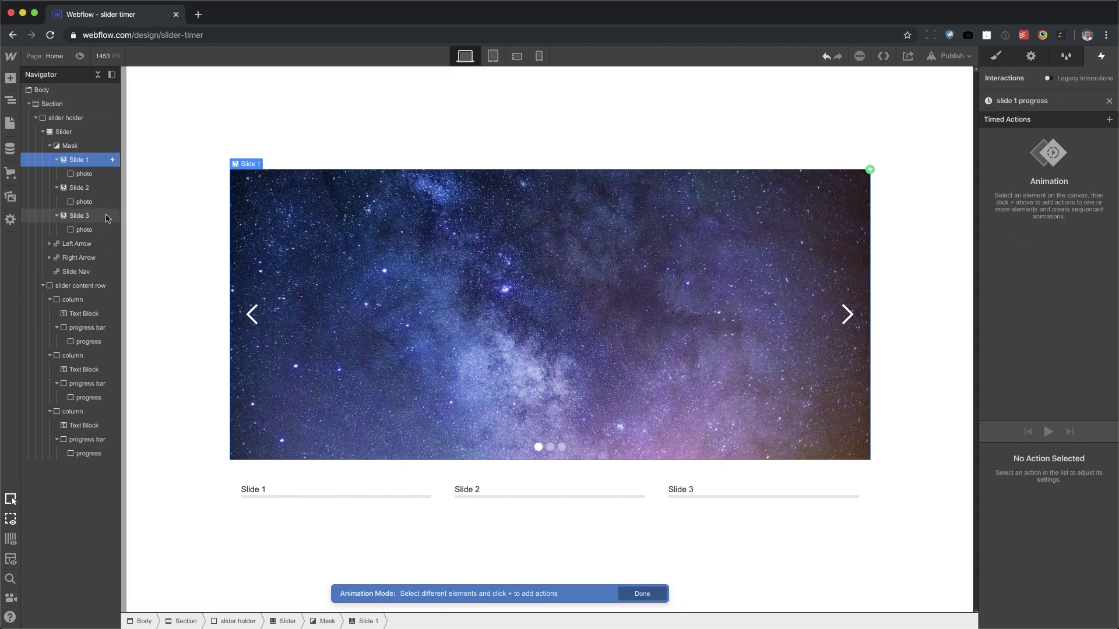
Step: Add an initial-state Size action setting the first progress fill's width to 0
click(88, 343)
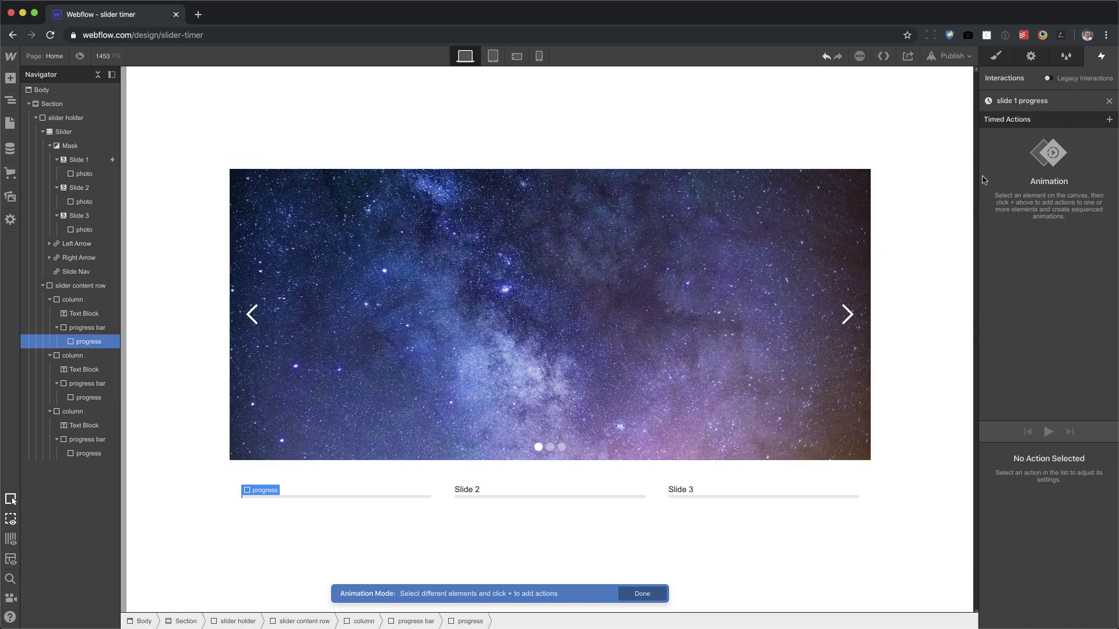
click(1109, 120)
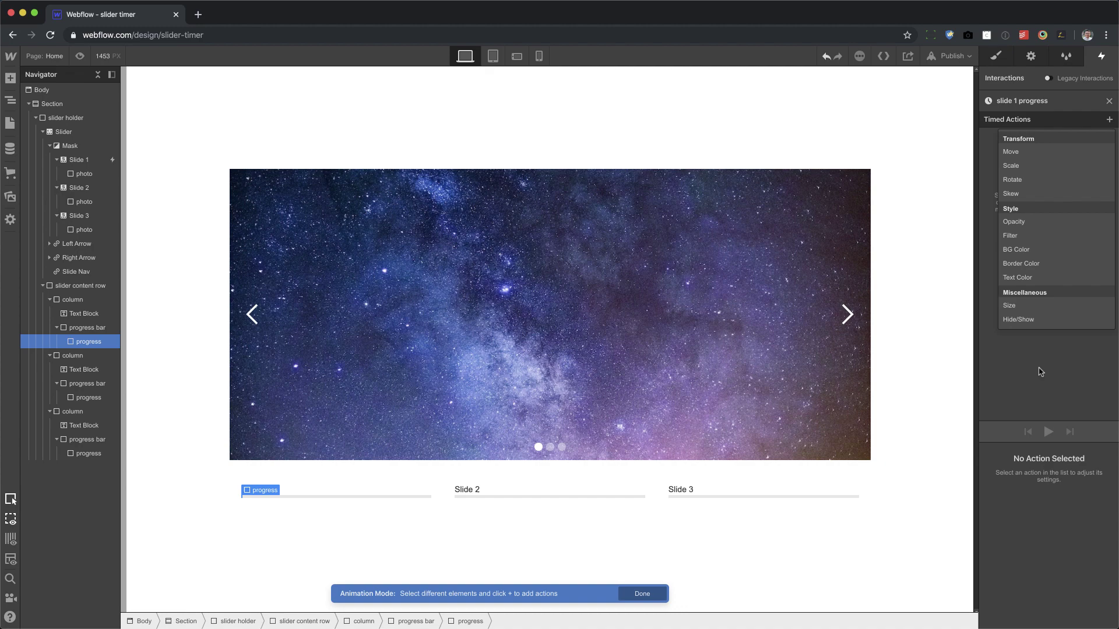
click(1029, 313)
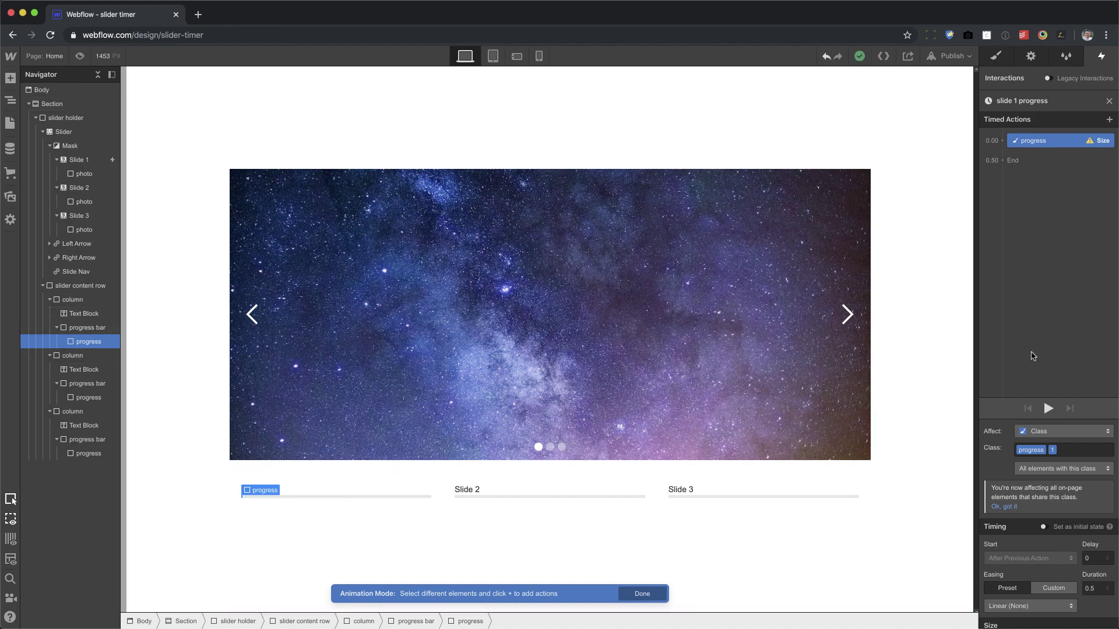
click(1043, 528)
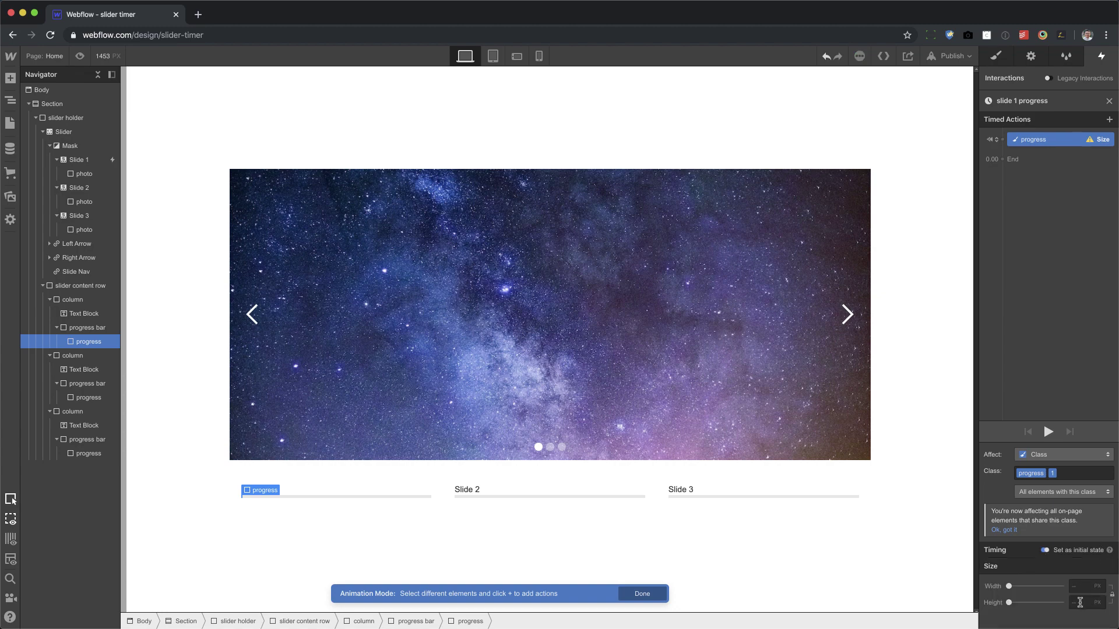
click(1082, 585)
text(0)
Step: Animate the fill's width to 100% over 4 seconds, preview it, and close the editor
click(1011, 160)
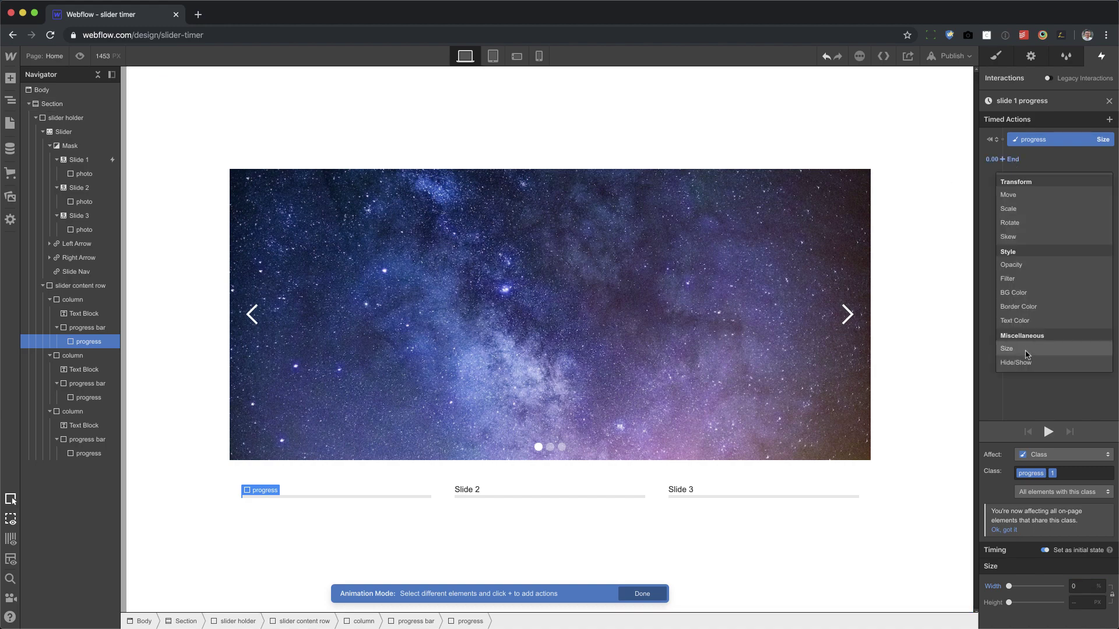
click(1026, 353)
scroll(1086, 534, down, 2)
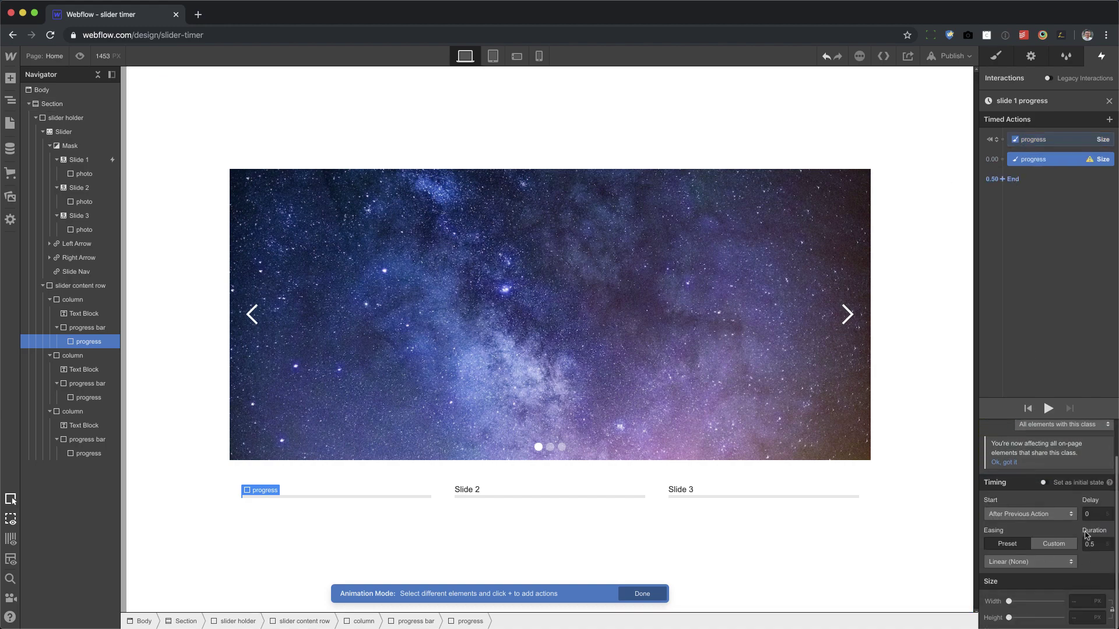
click(1083, 601)
text(100)
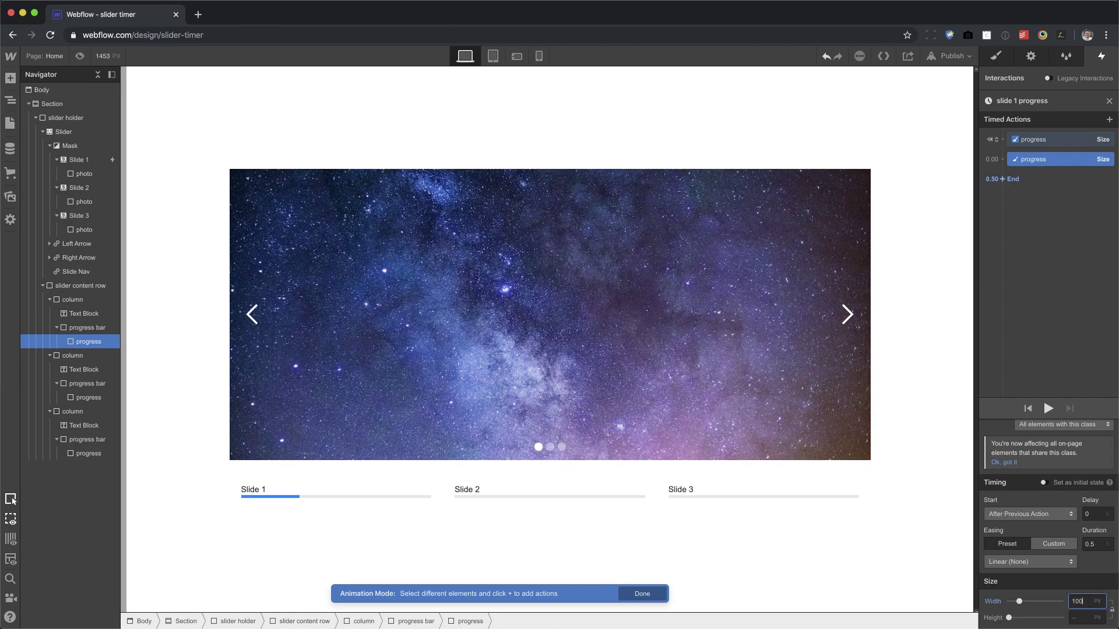
text(%)
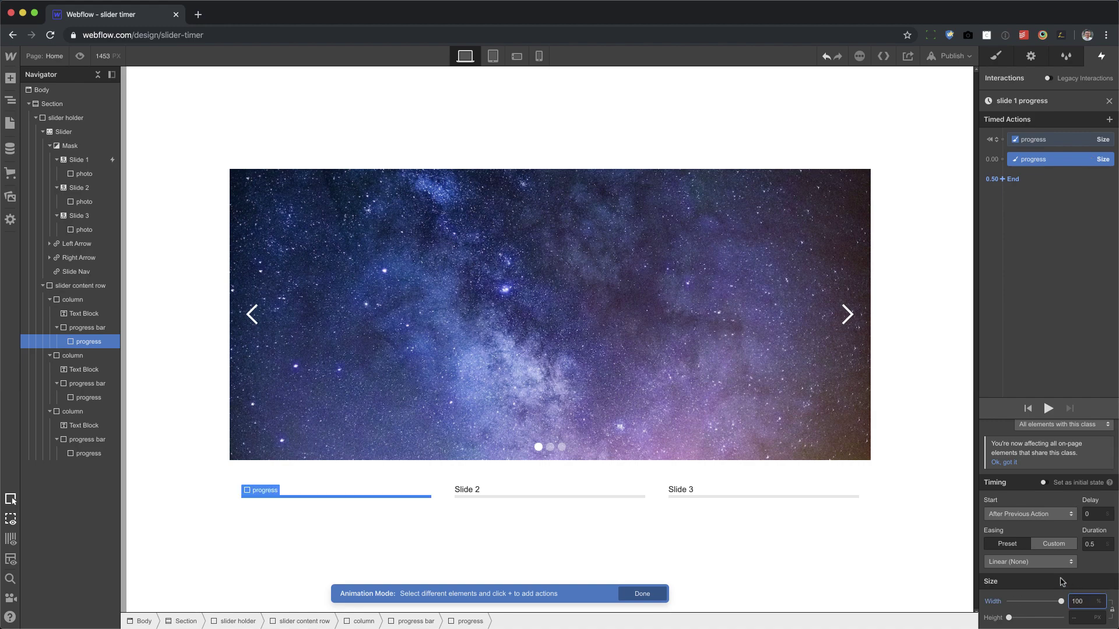
click(1096, 547)
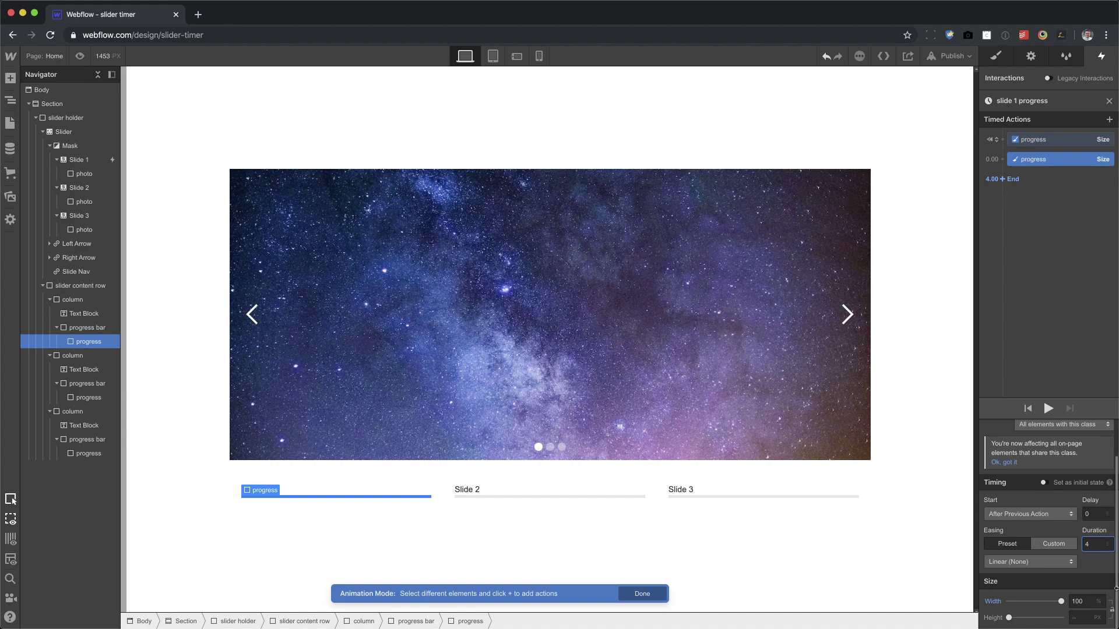
click(1048, 409)
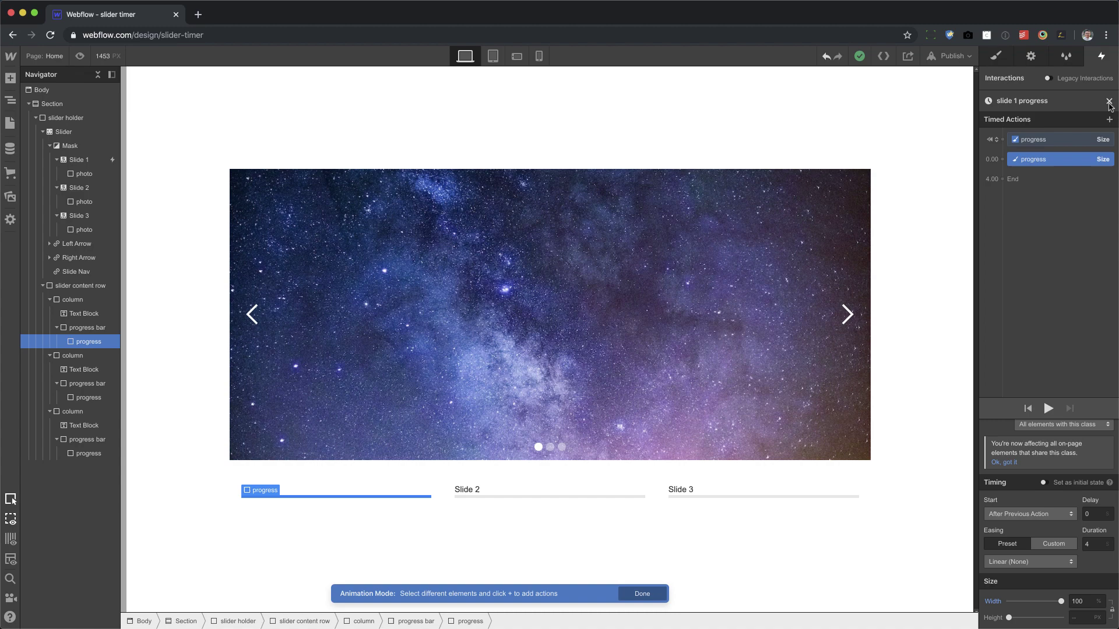
click(1109, 102)
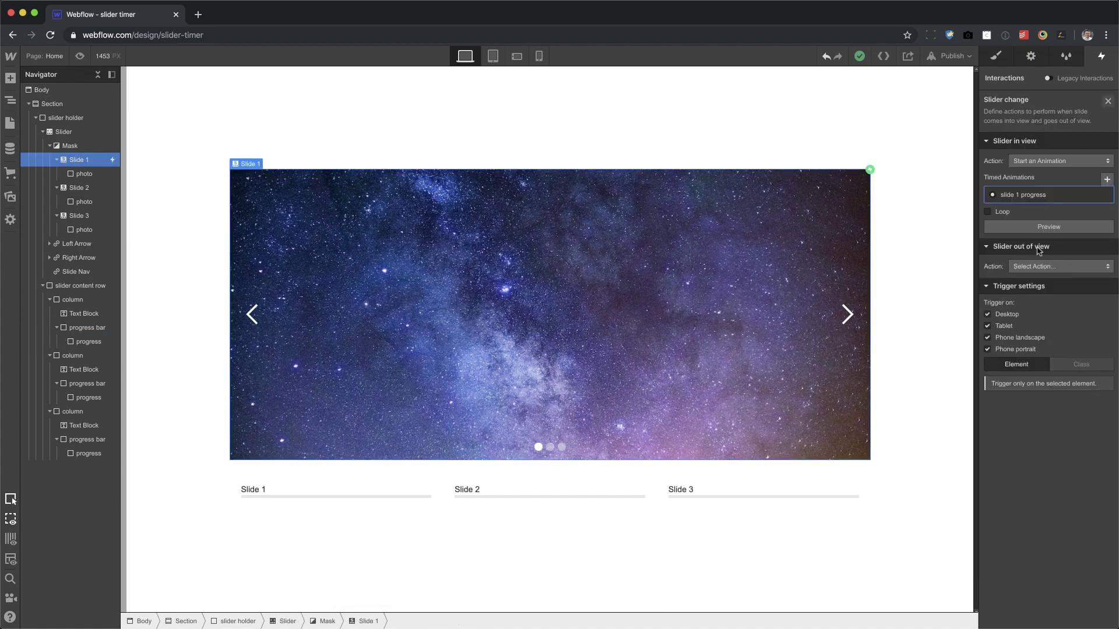
Step: Make Slide 1 leaving view start a new animation named 'slider 1 complete'
click(1043, 267)
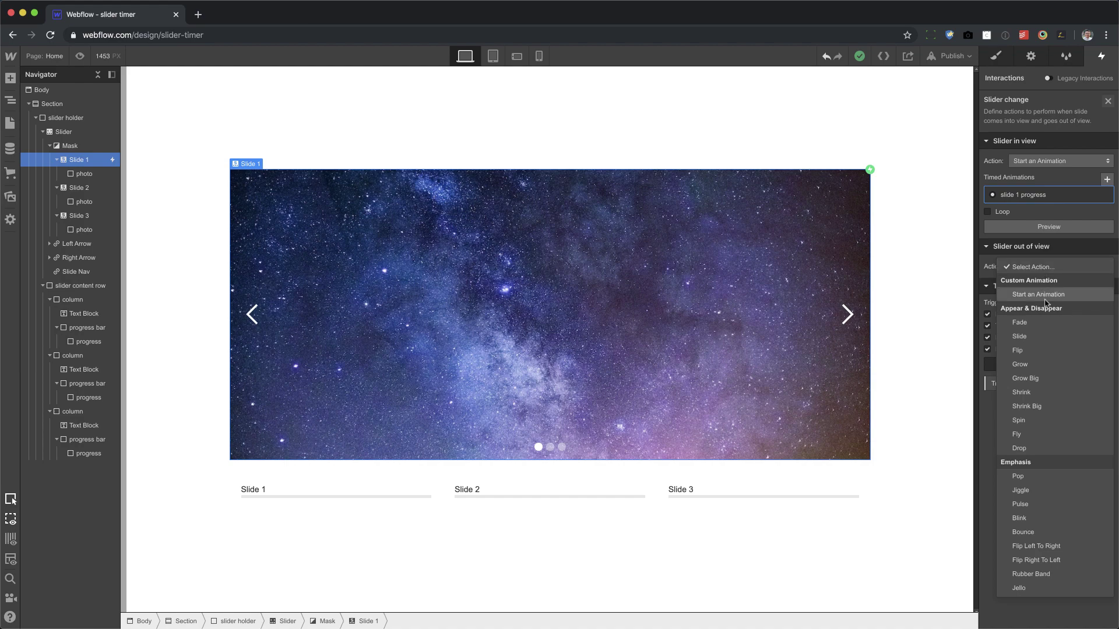
click(1046, 296)
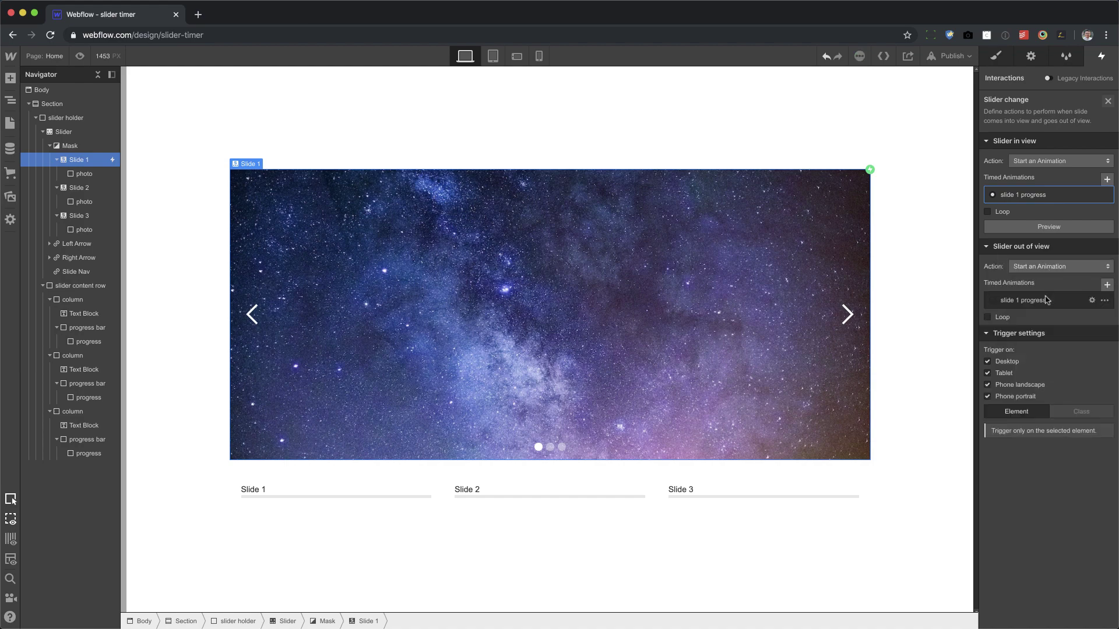
click(1105, 288)
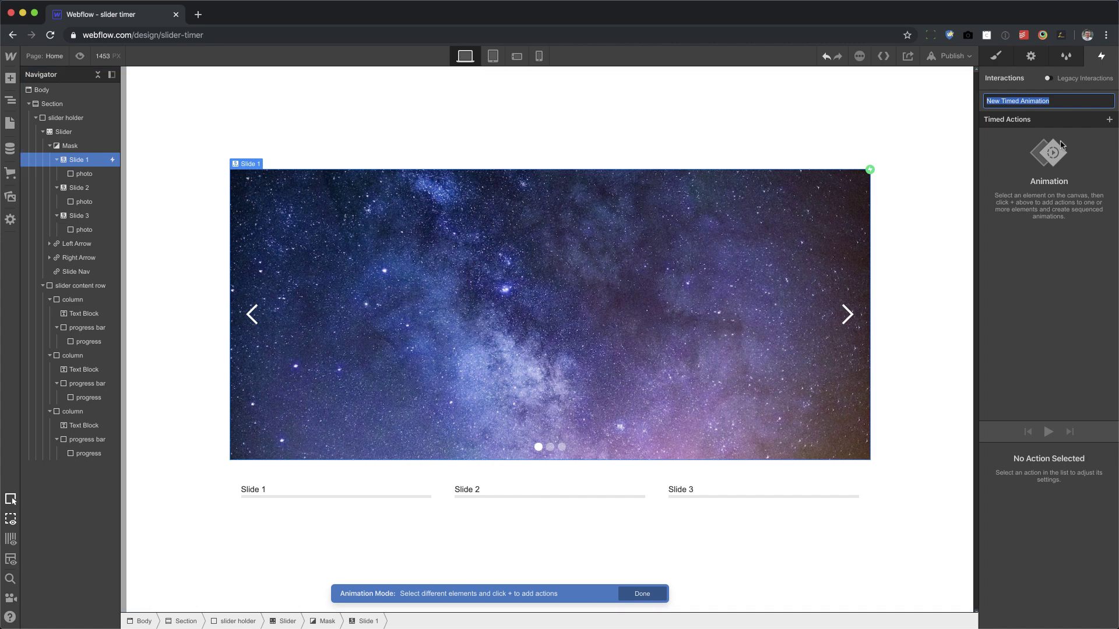
text(slider 1 complete)
key(Return)
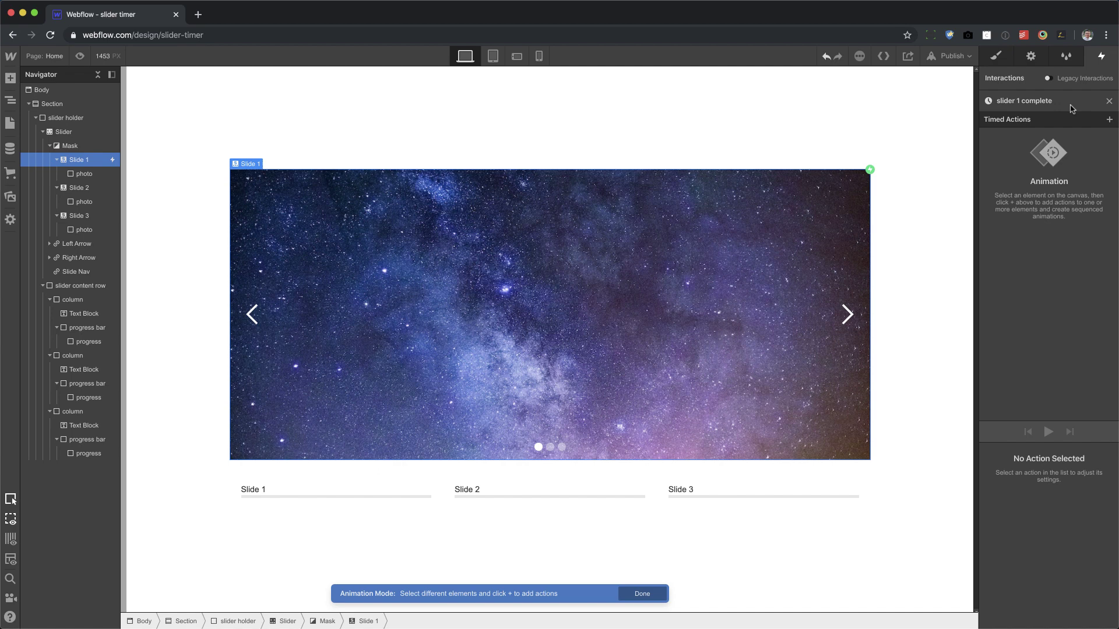
Step: Add a Size action resetting the first progress width to 0 with 0 duration, then preview
click(94, 345)
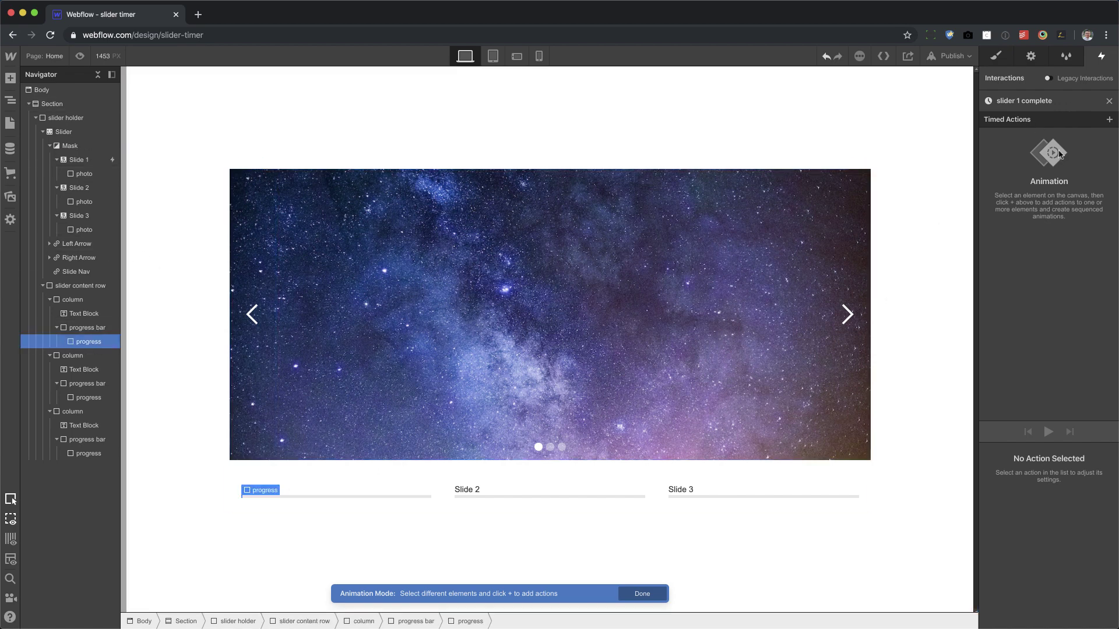
click(1109, 121)
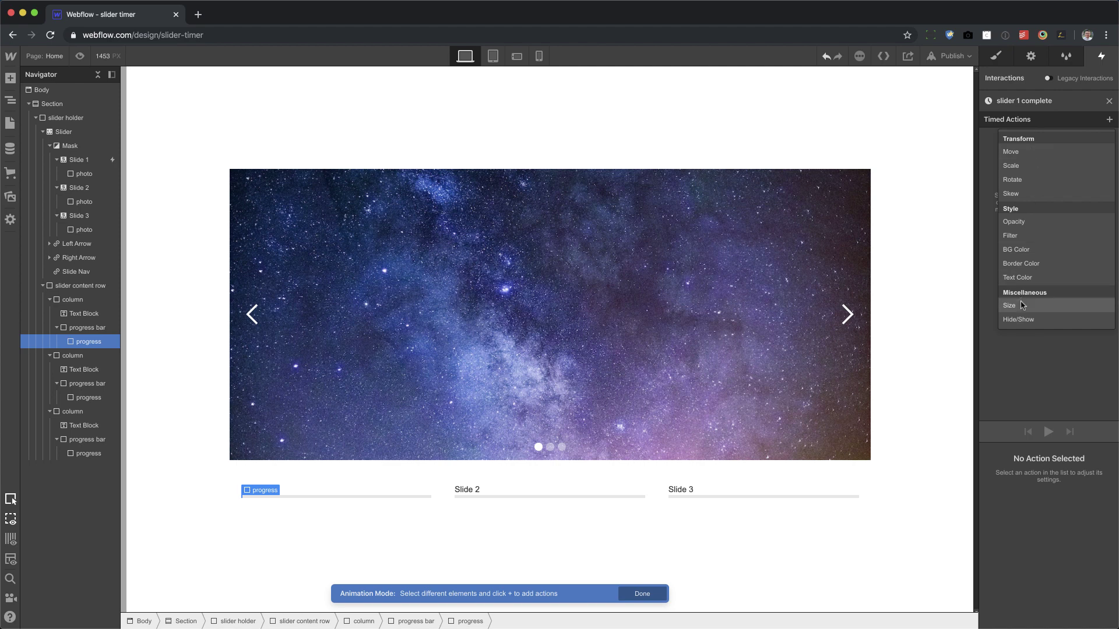
click(1053, 305)
scroll(1072, 525, down, 2)
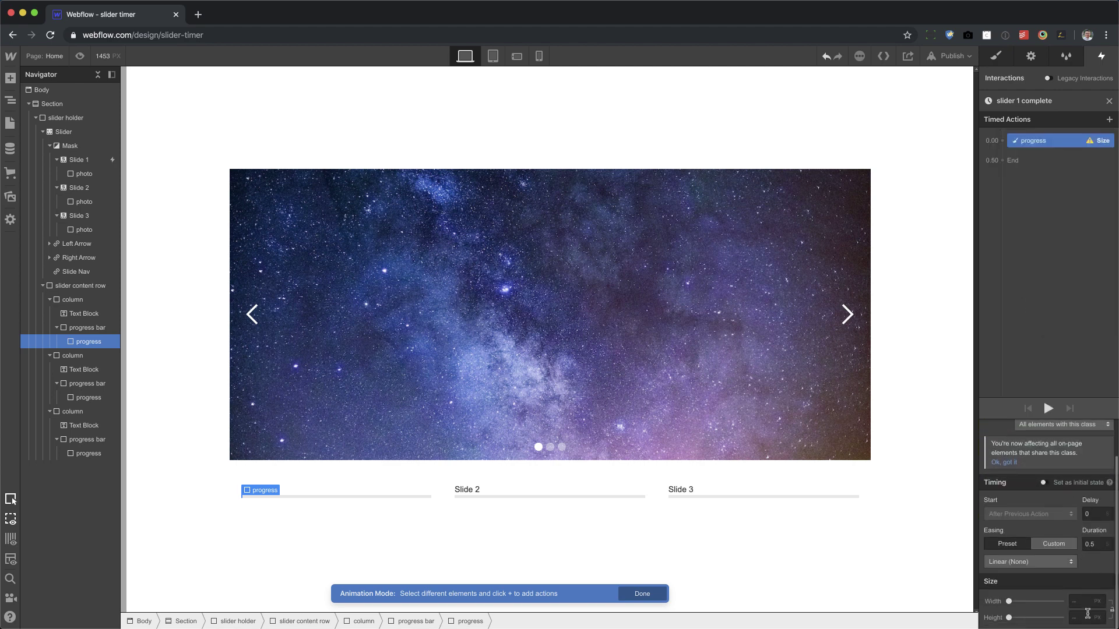
click(1083, 602)
text(0)
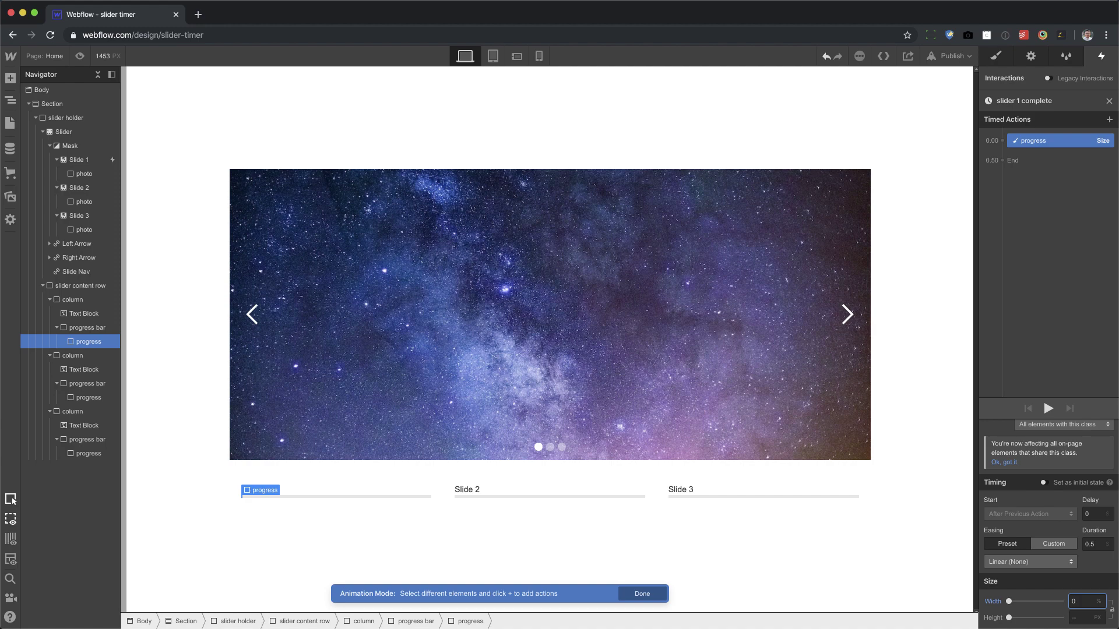
click(1097, 544)
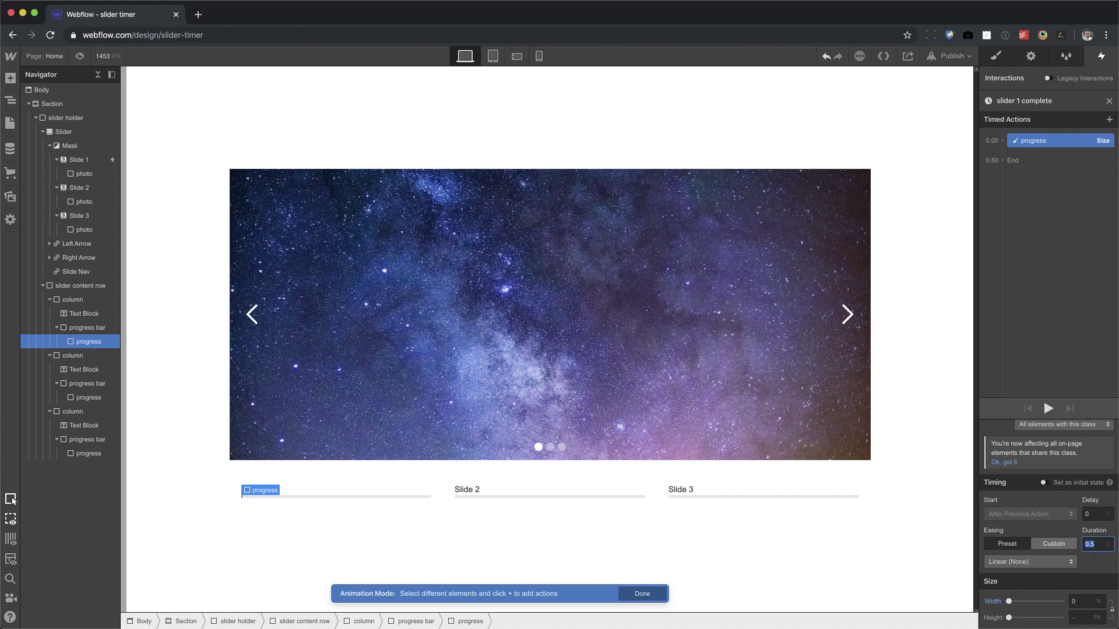
text(0)
click(80, 56)
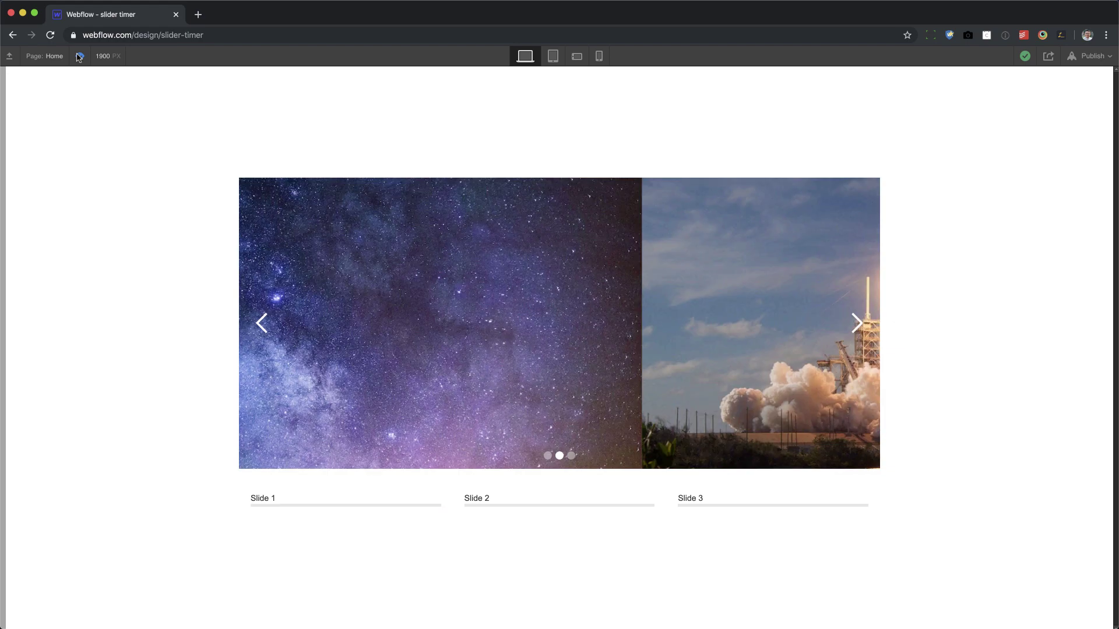
Step: Step back and forward between slides in Preview to watch the first progress bar fill and reset
click(260, 324)
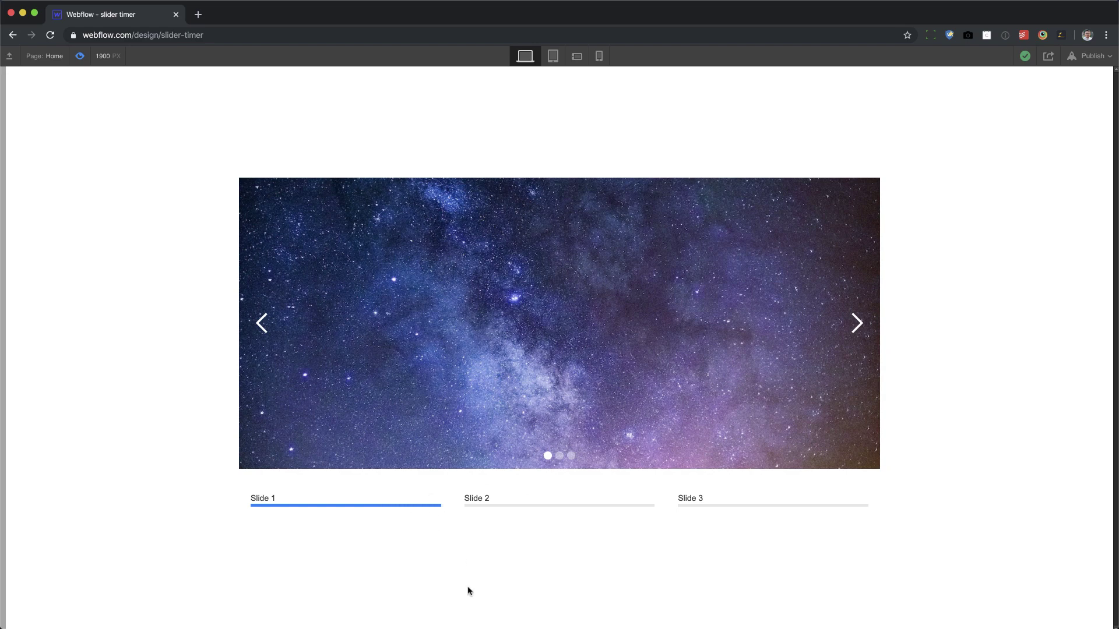
click(869, 330)
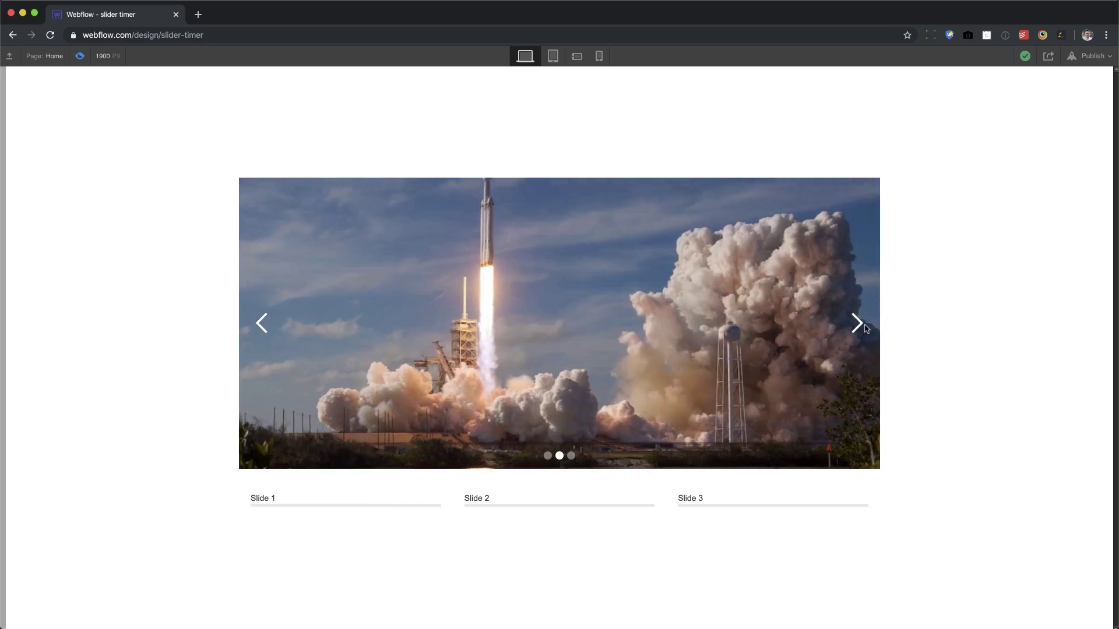
Step: Back in editing, give Slide 2 a Slider change trigger whose in-view action starts an animation
click(78, 56)
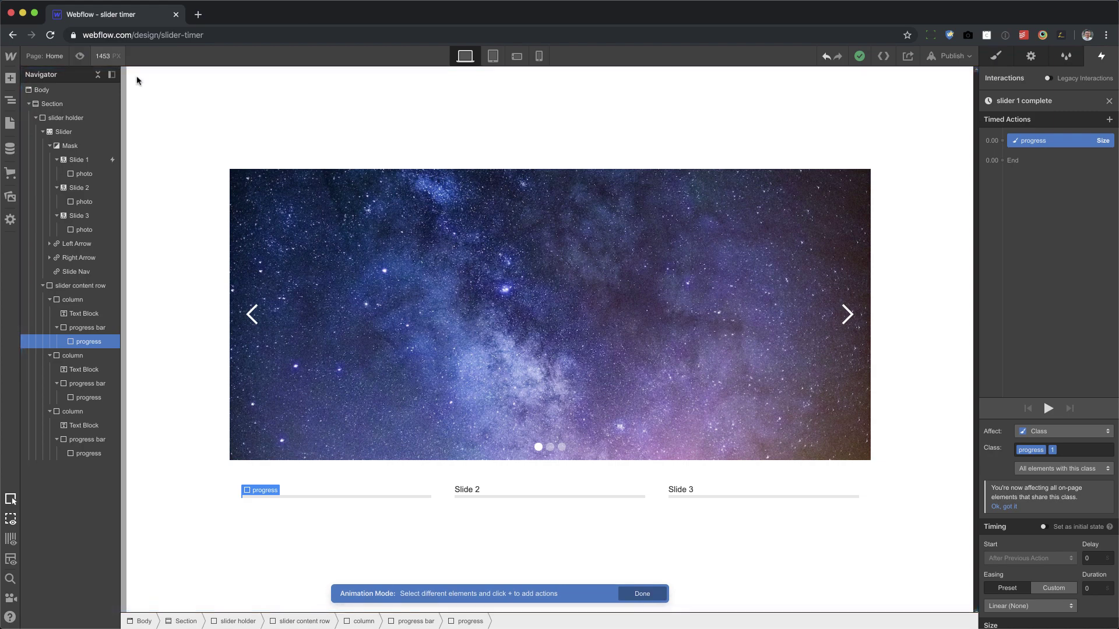
click(1110, 101)
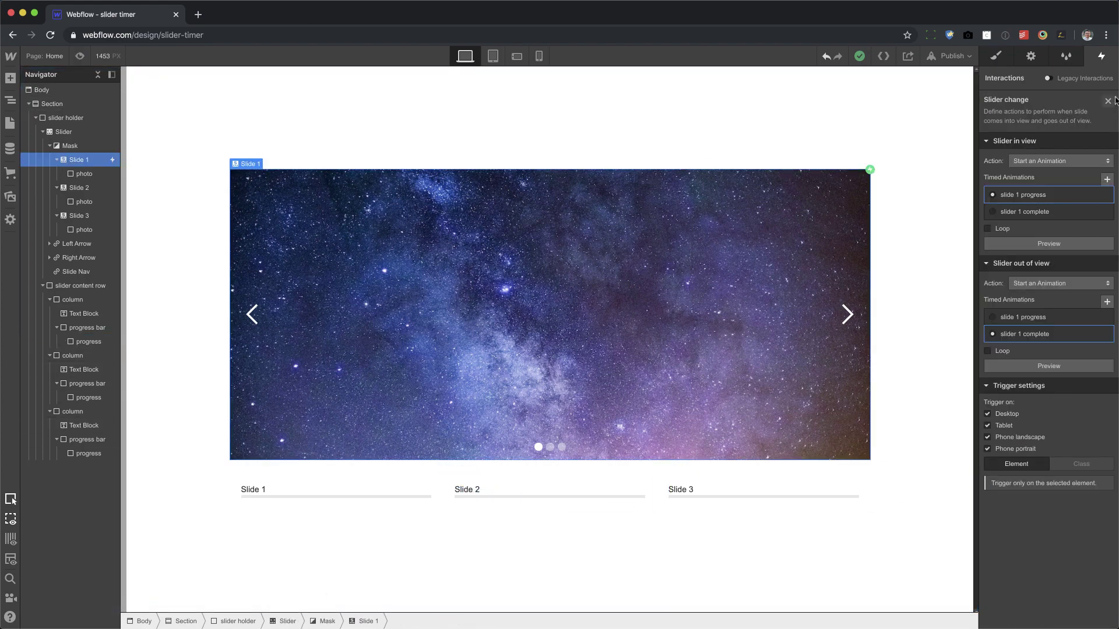
click(1109, 101)
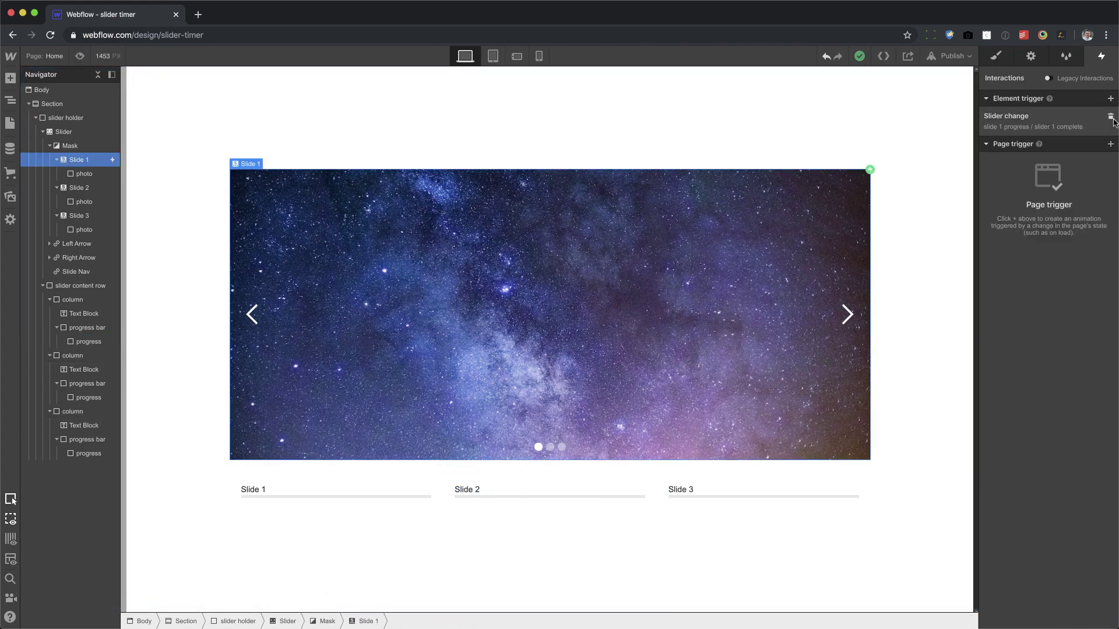
click(93, 190)
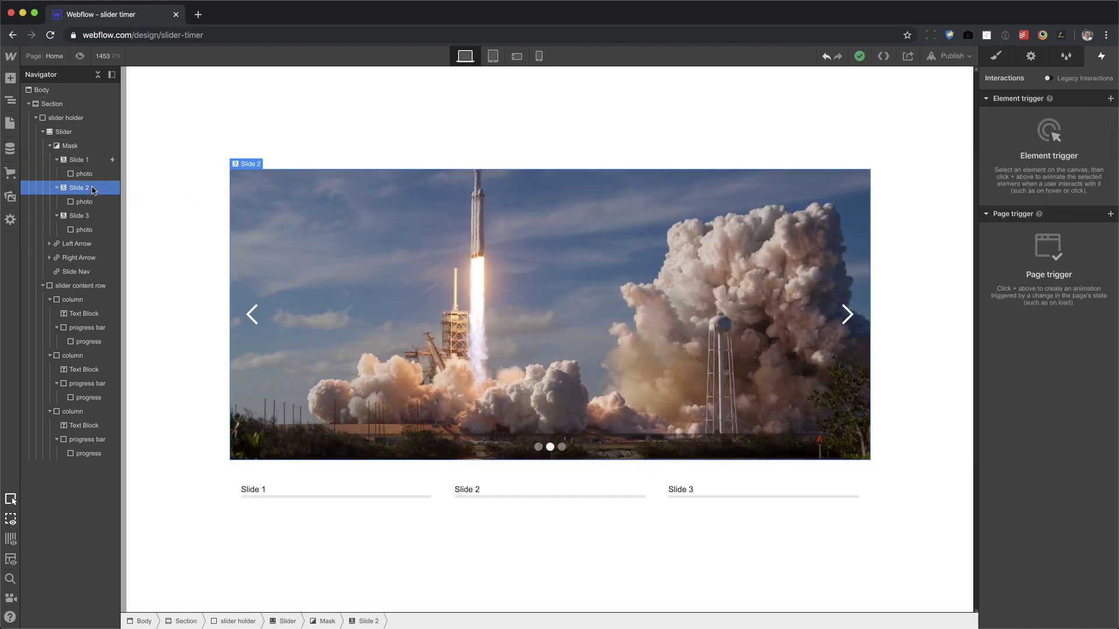
click(1110, 99)
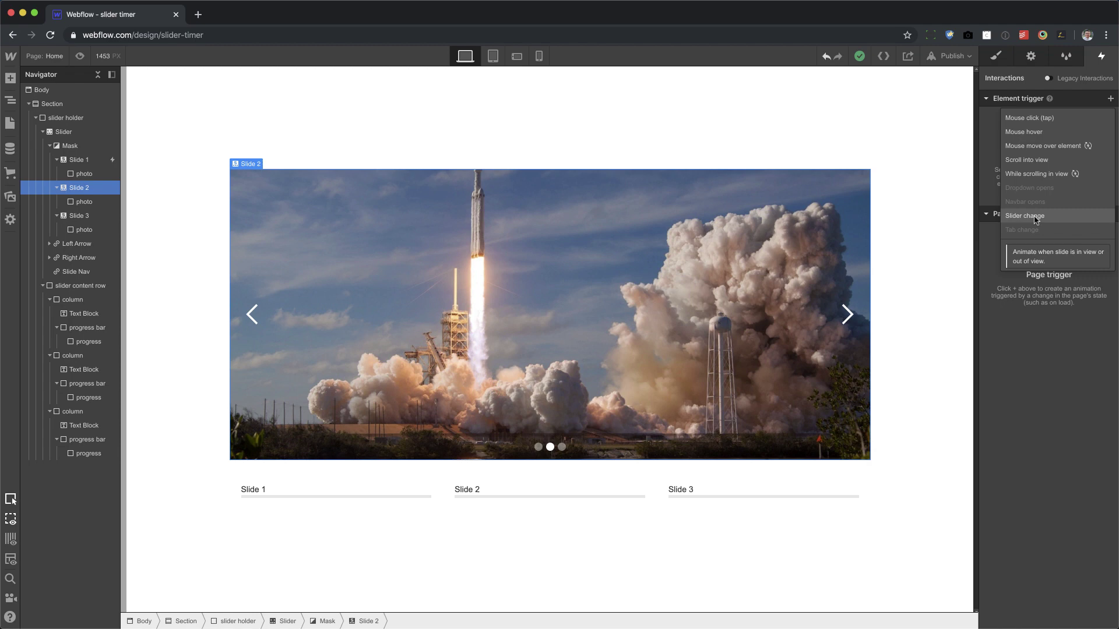
click(1034, 216)
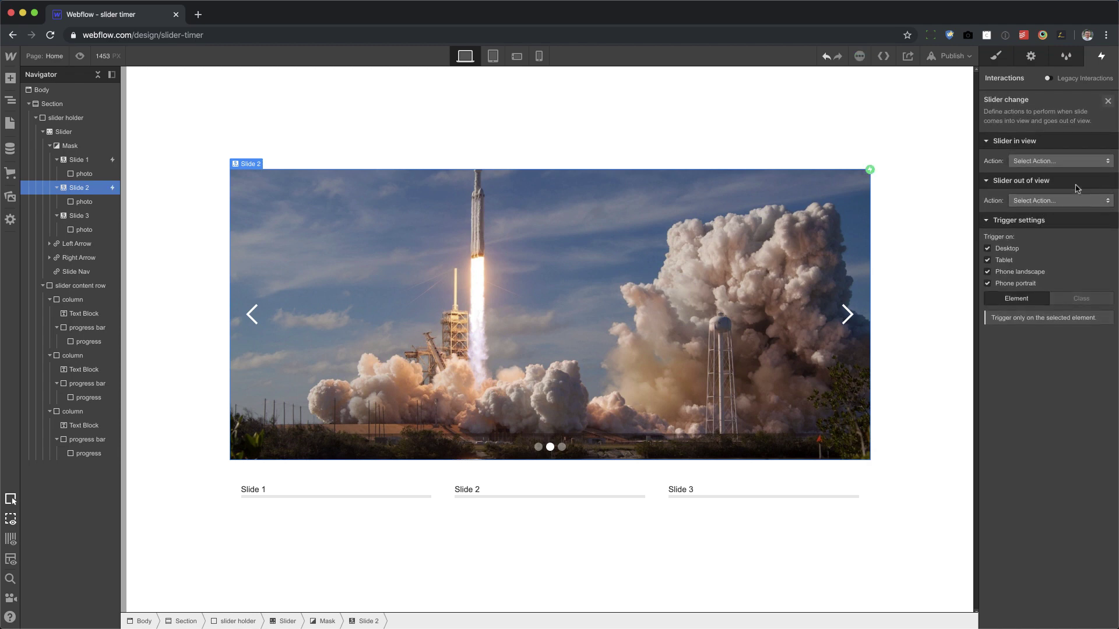
click(1043, 161)
click(1045, 189)
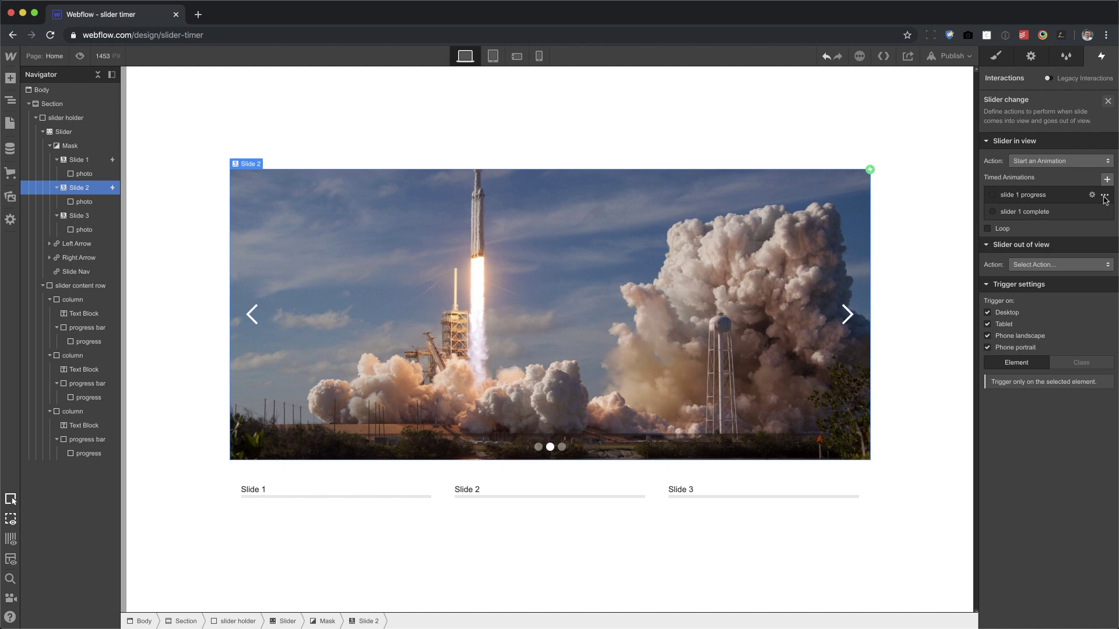
Step: Duplicate the 'slide 1 progress' animation and rename the copy 'slide 2 progress'
click(1105, 196)
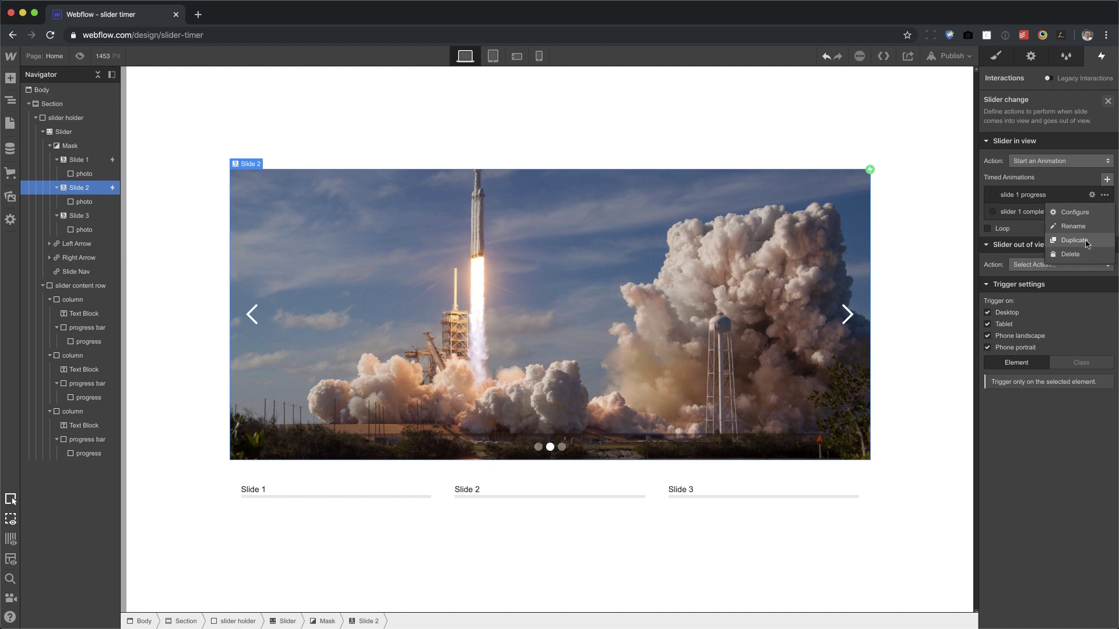
click(1066, 241)
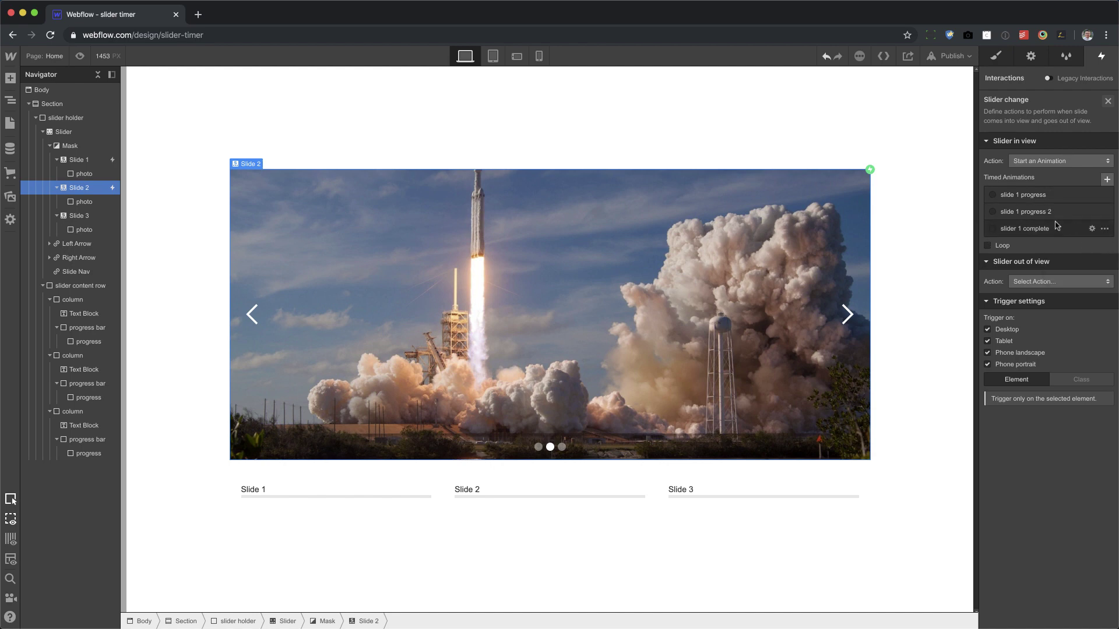
click(1049, 212)
click(1092, 211)
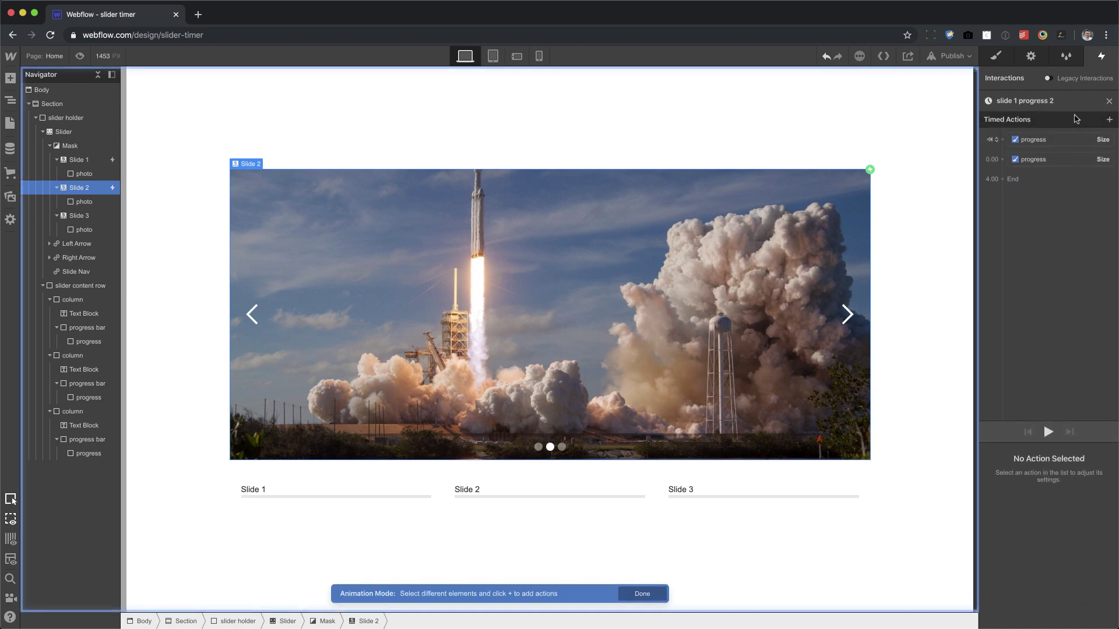
click(1025, 101)
drag(1002, 101, 1051, 101)
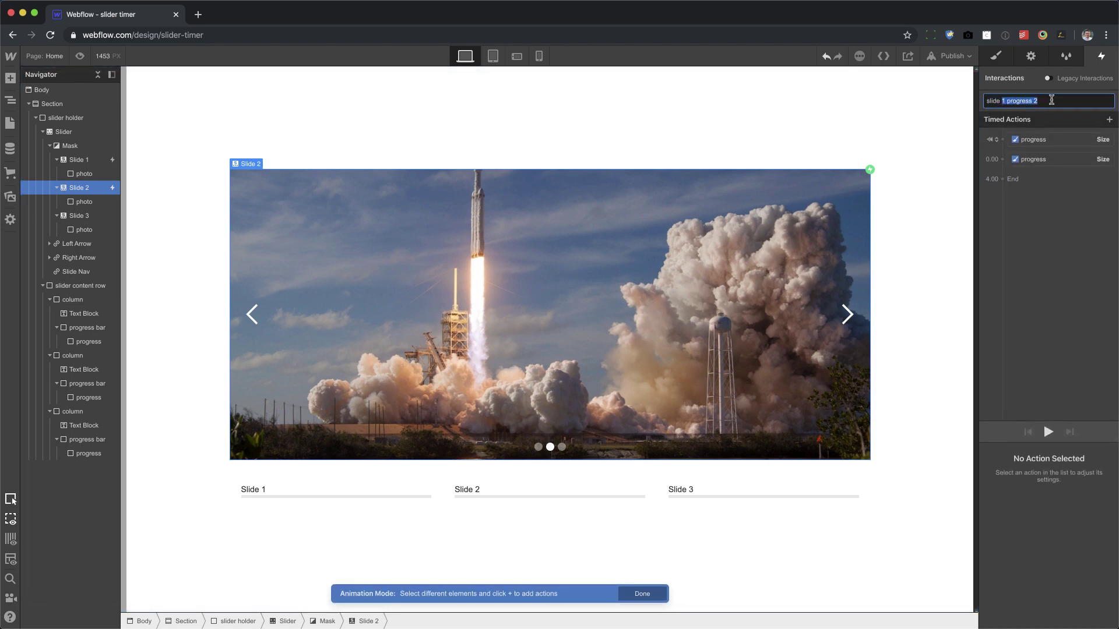
text(2 progress)
key(Return)
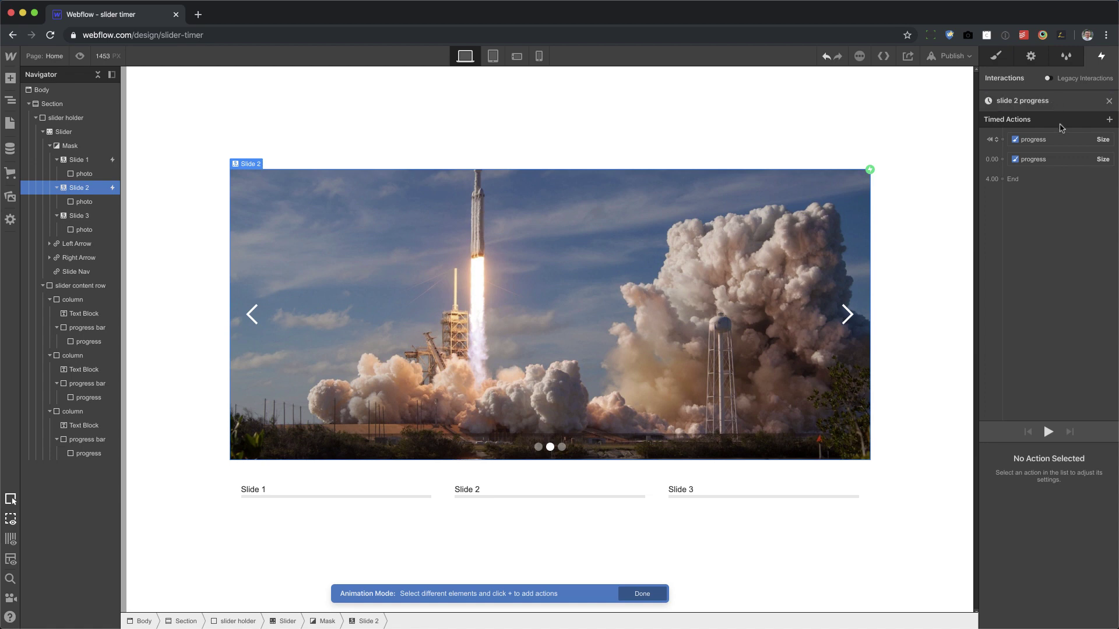
Step: Retarget both progress size actions to the second progress bar
click(1041, 139)
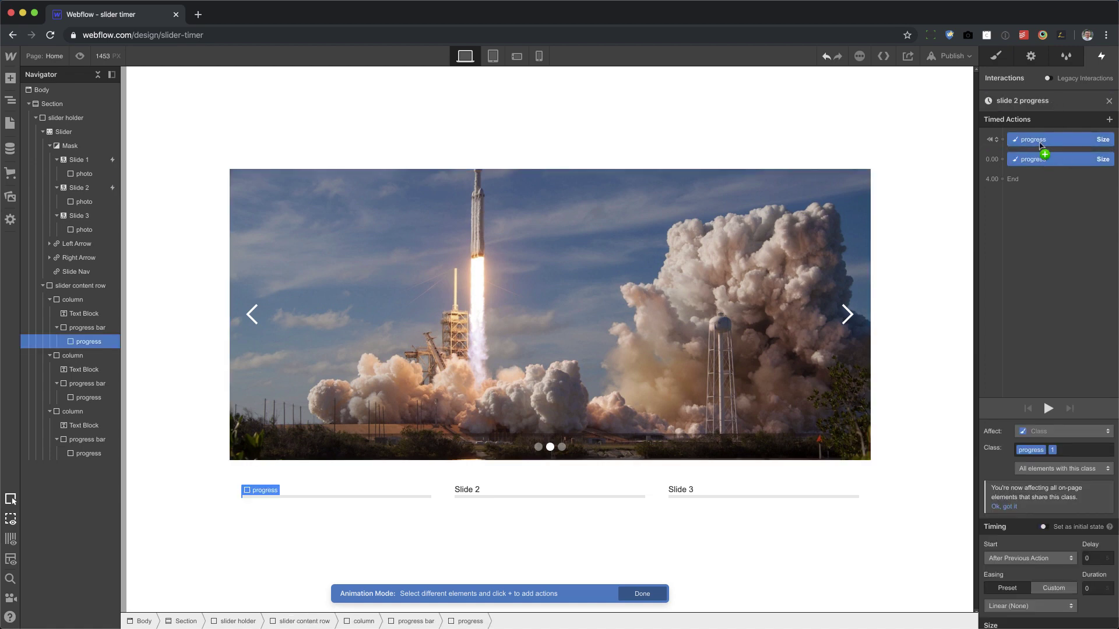
drag(1041, 145, 1032, 169)
right_click(1032, 169)
click(1042, 190)
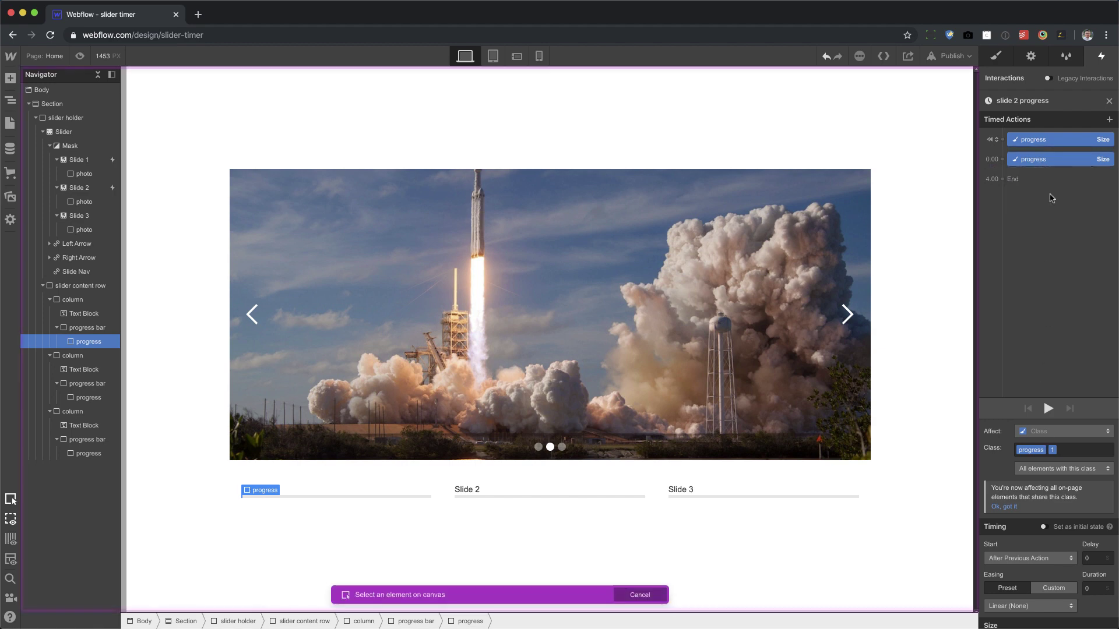
click(101, 400)
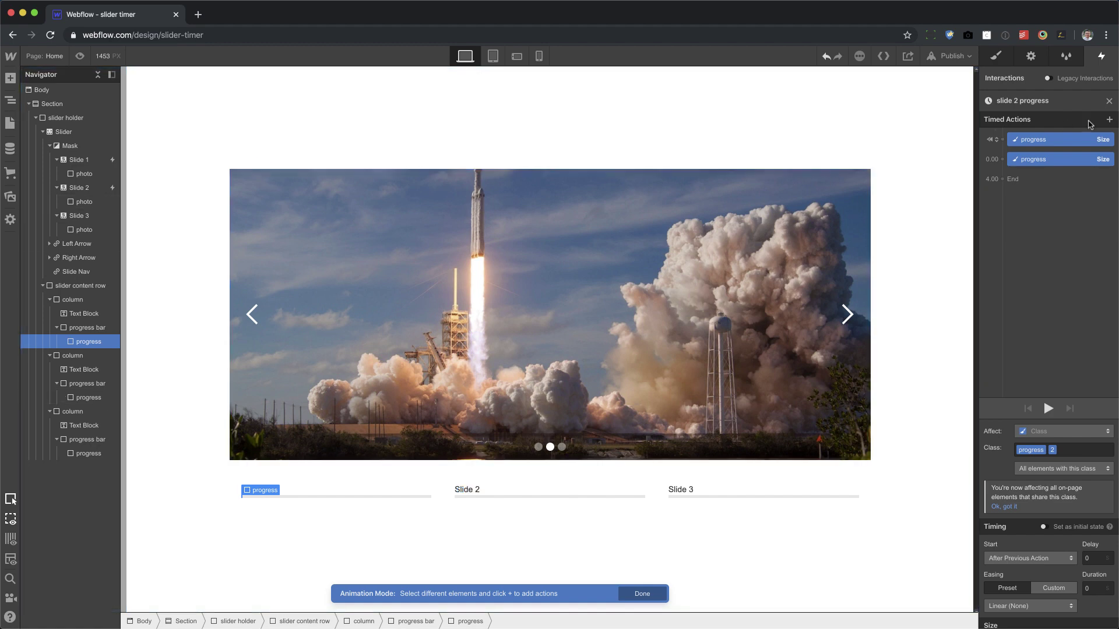
click(1109, 101)
Step: Make Slide 2 leaving view start a duplicate of 'slider 1 complete', named 'slider 2 complete'
click(1059, 300)
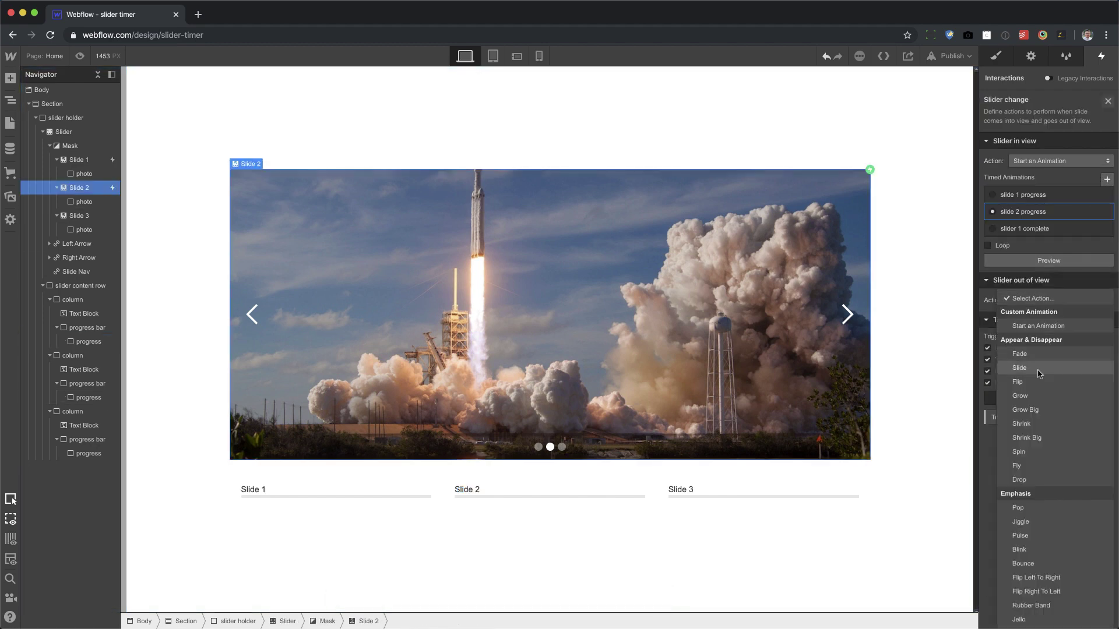
click(1052, 328)
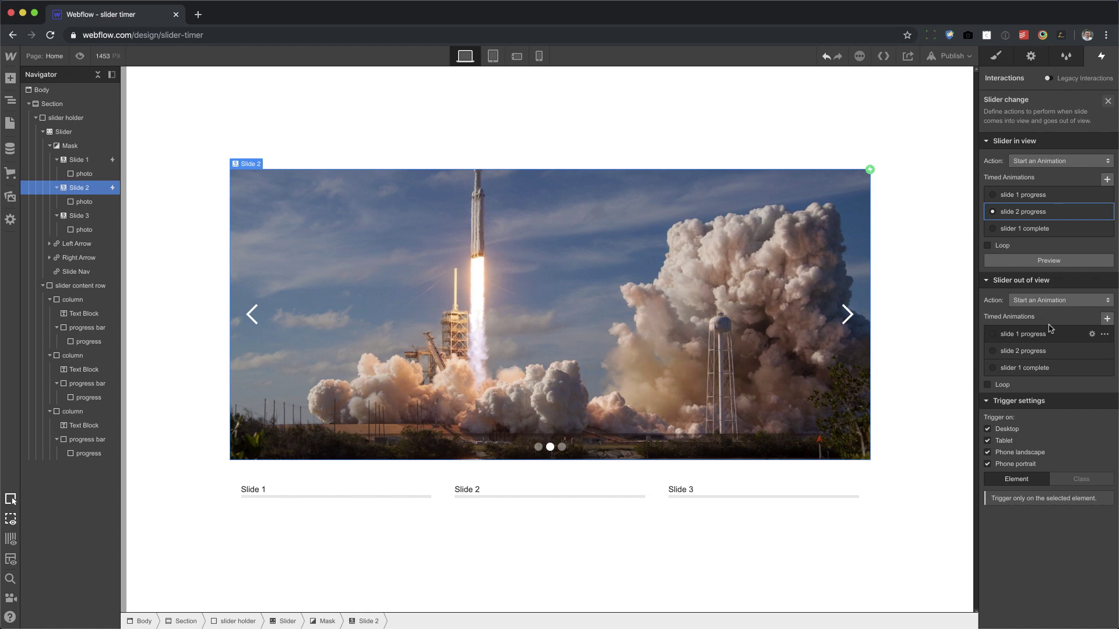
click(1103, 368)
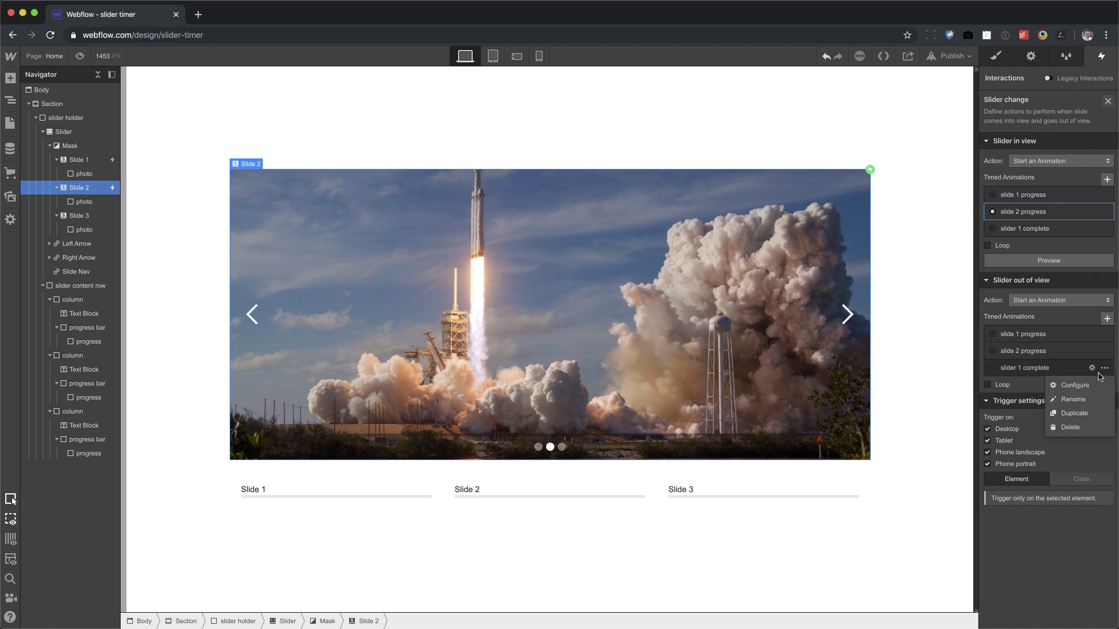
click(1071, 413)
click(1048, 402)
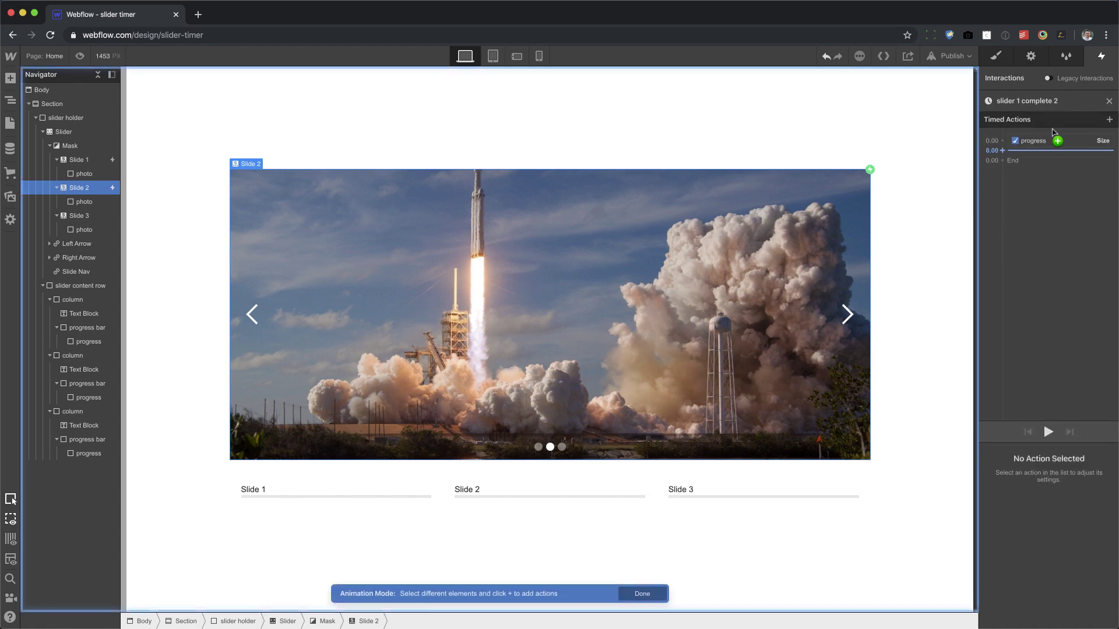
drag(1006, 100, 986, 100)
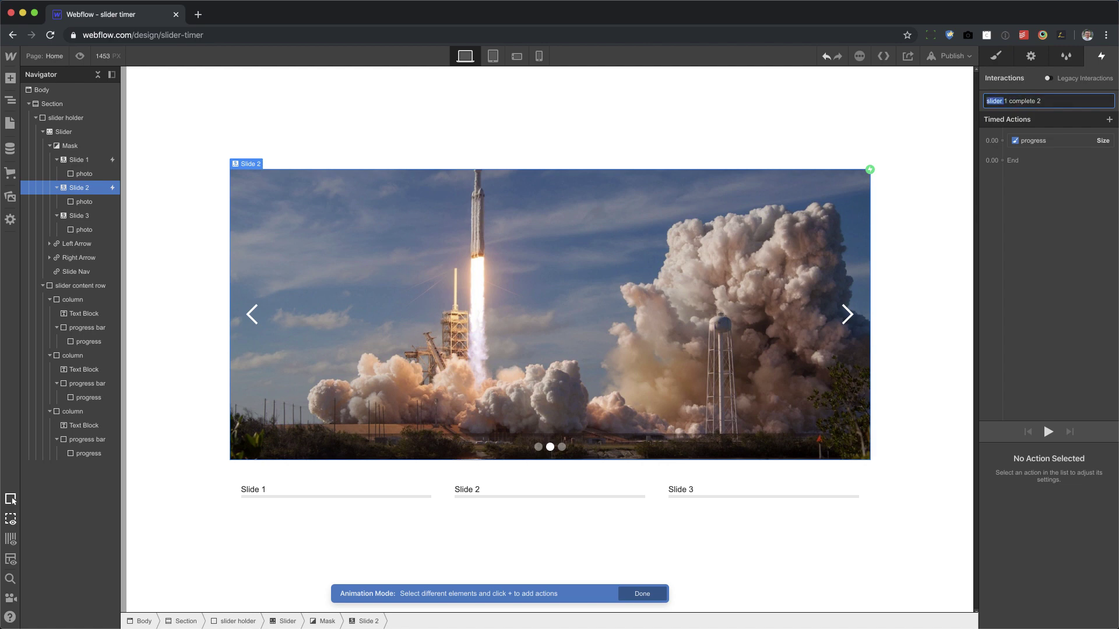
text(00)
key(super+z)
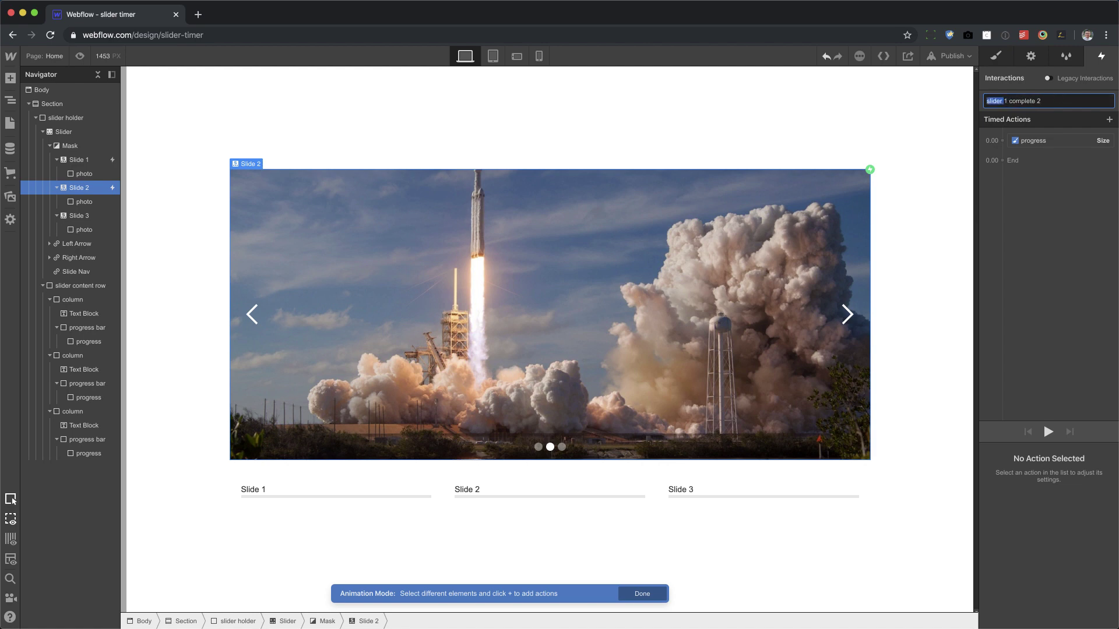
key(Right)
Step: Change the target of its progress action to the second progress bar
click(1045, 141)
right_click(1045, 142)
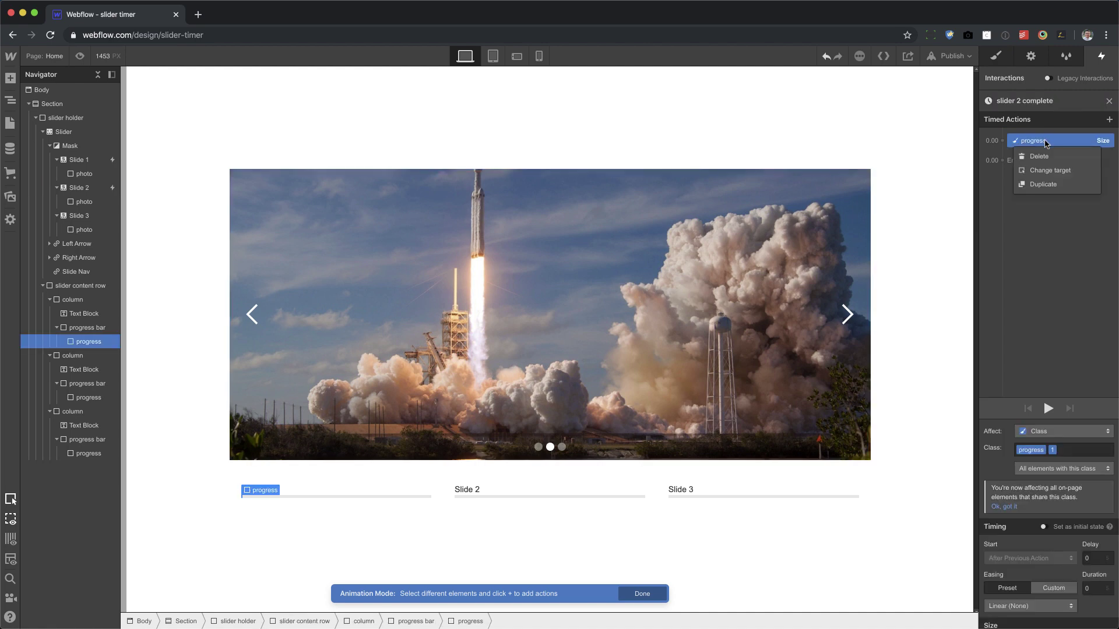
click(1050, 170)
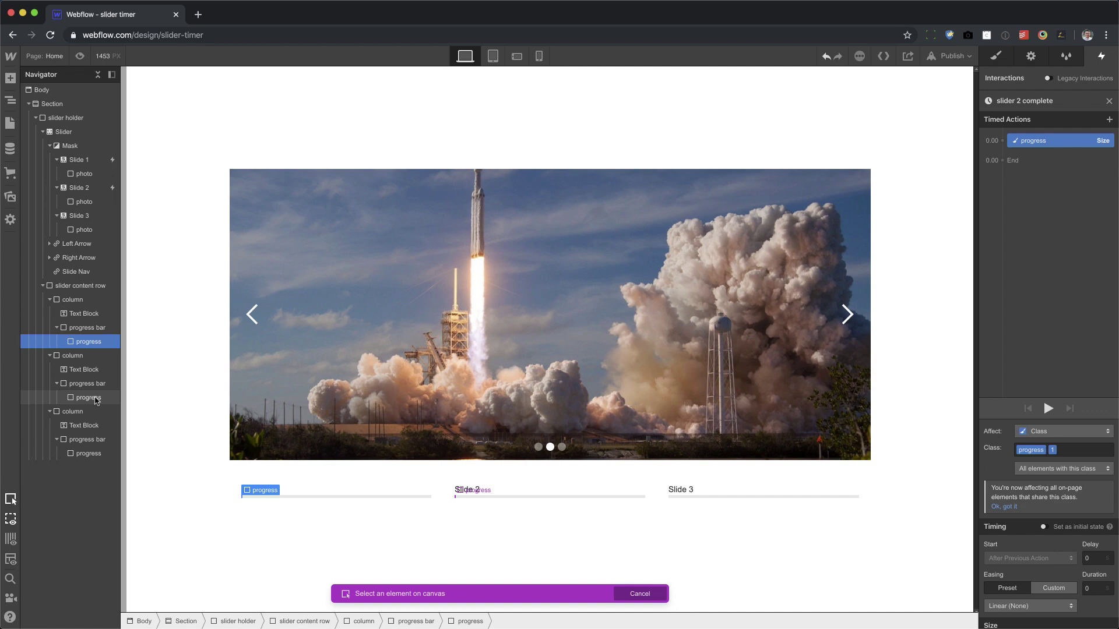
click(94, 398)
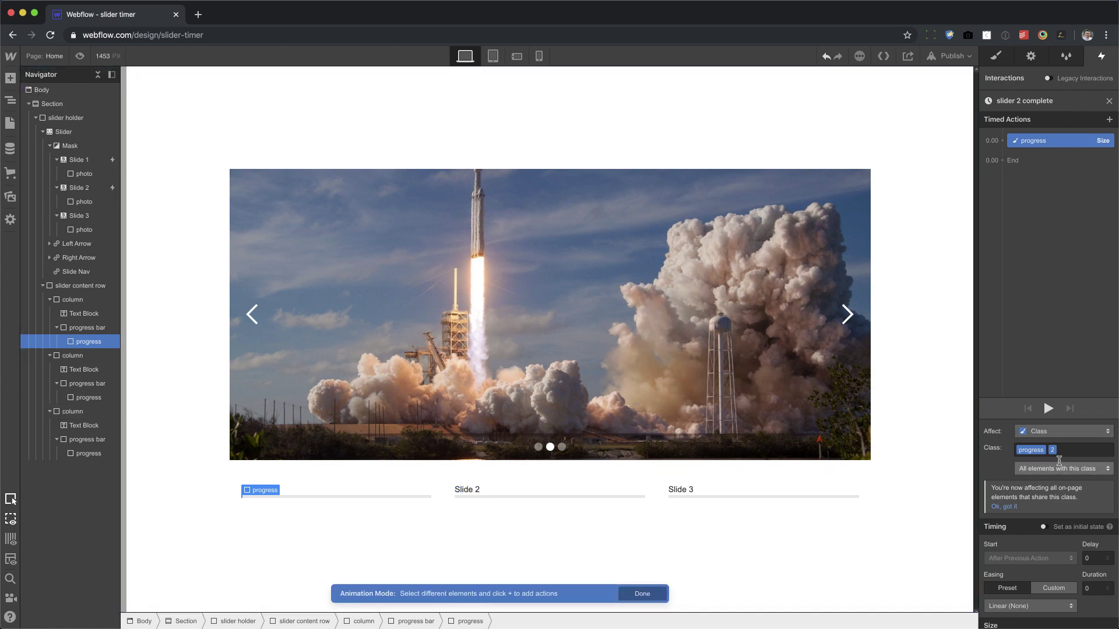
click(1046, 447)
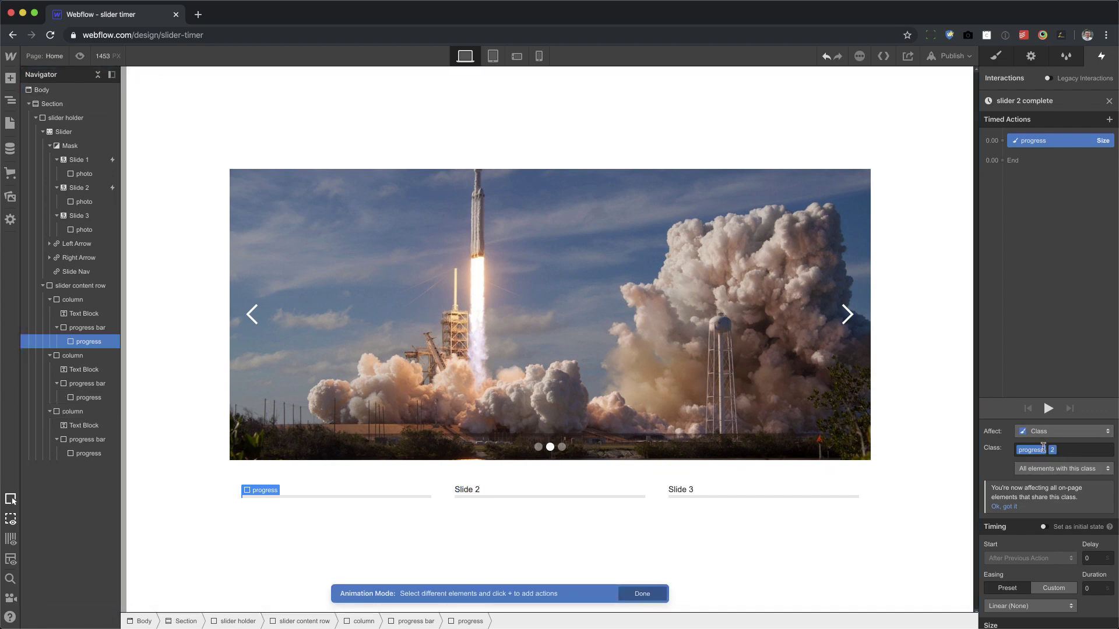
click(1109, 100)
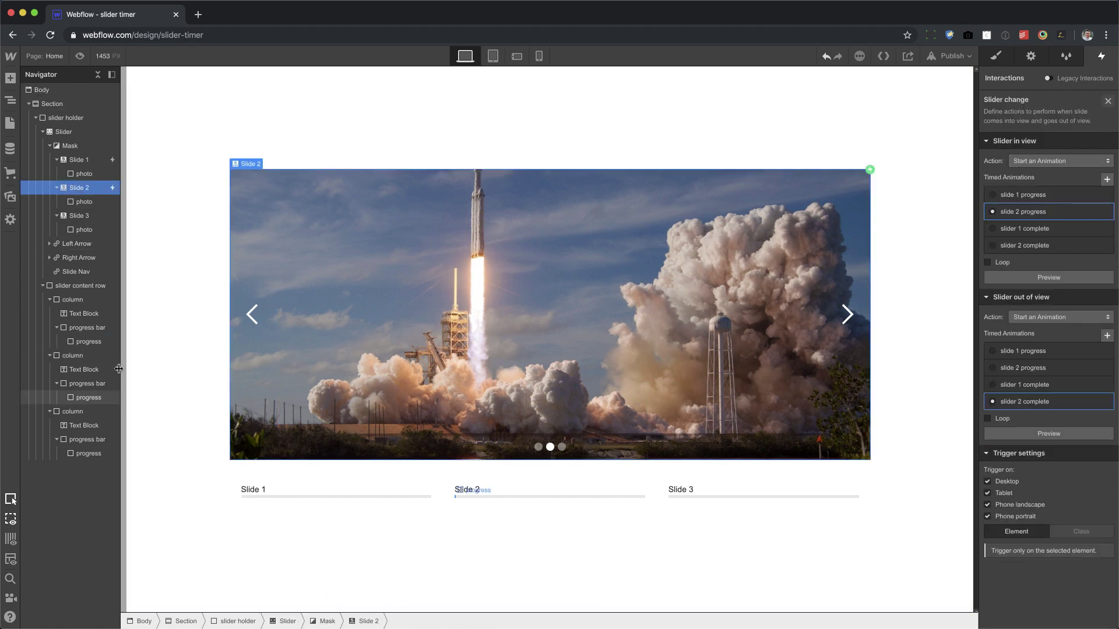
Step: Give Slide 3 a Slider change trigger that starts an animation when it comes into view
click(87, 217)
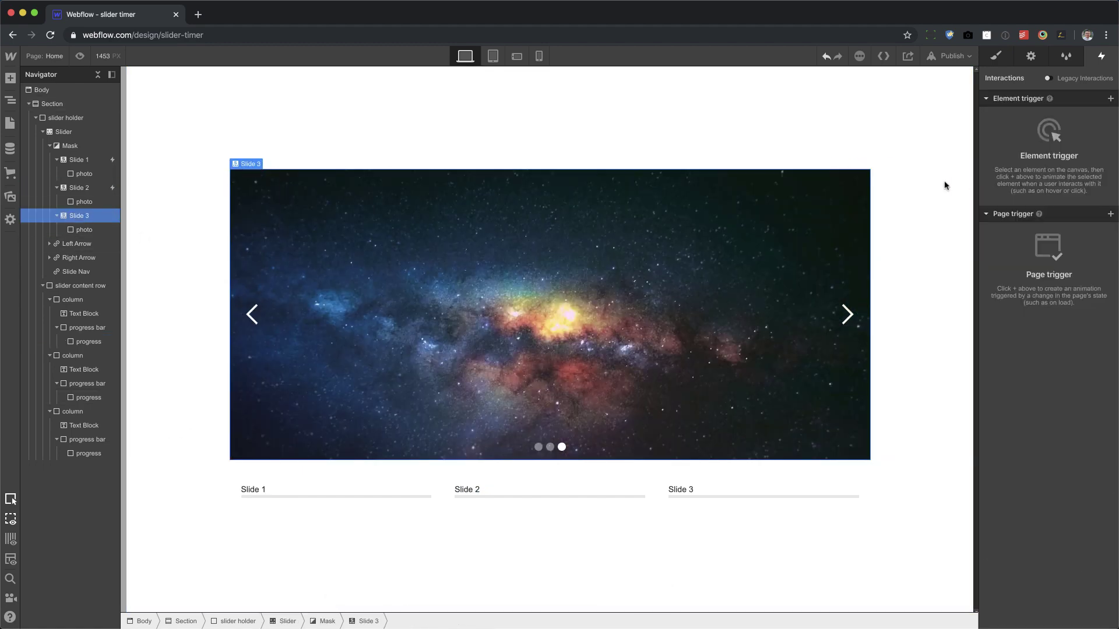
click(1111, 100)
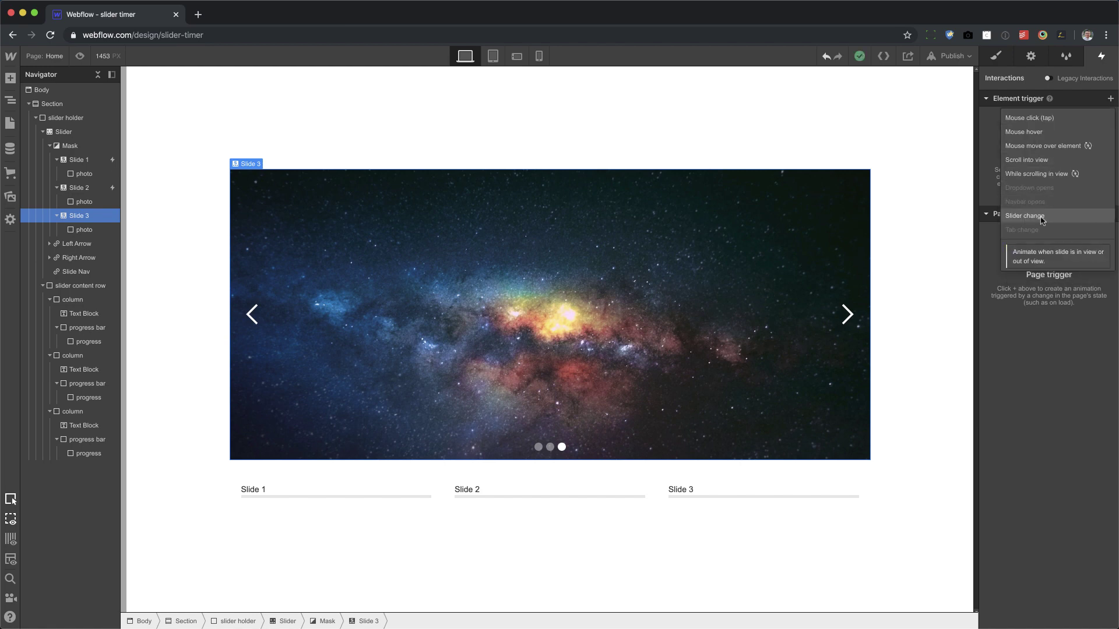
click(1043, 218)
click(1044, 162)
click(1040, 187)
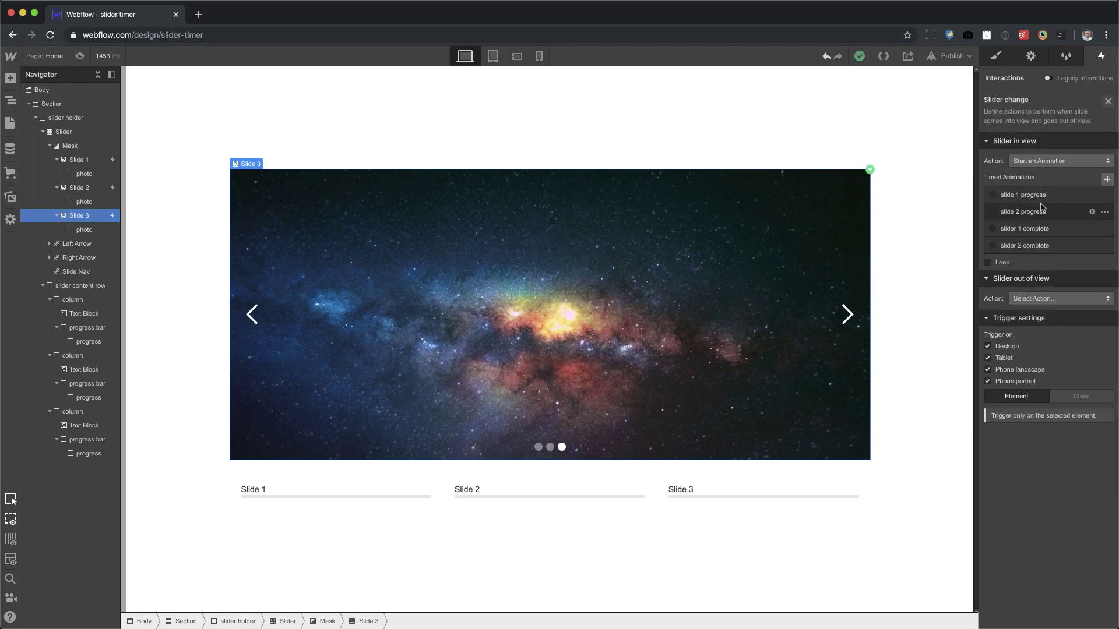
Step: Duplicate 'slide 2 progress' and rename the copy 'slide 3 progress'
click(1106, 212)
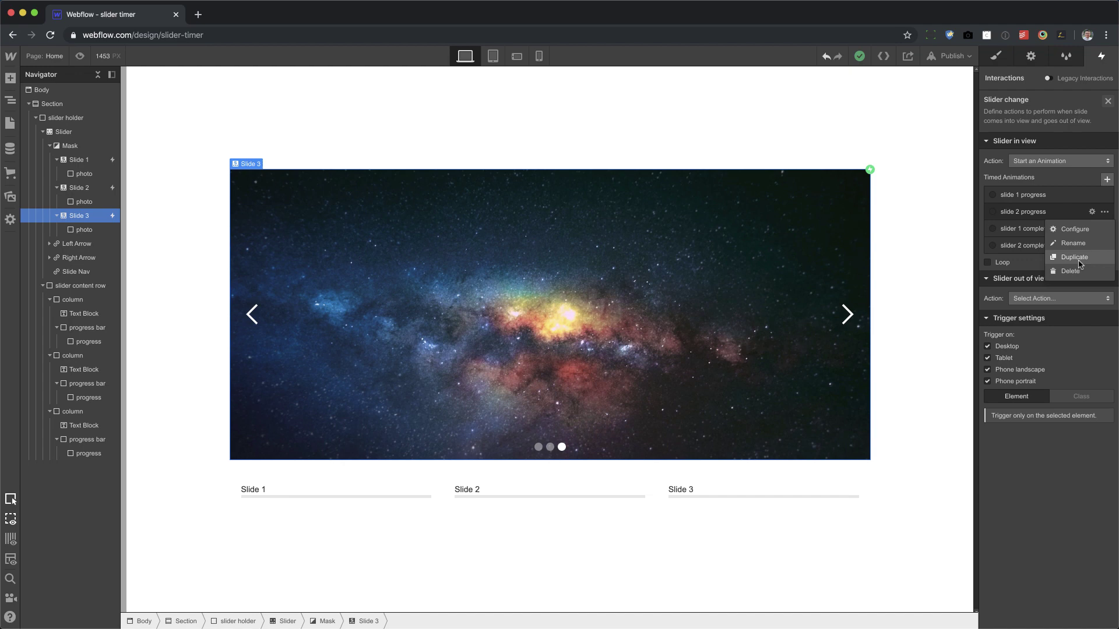
click(1079, 263)
click(1049, 230)
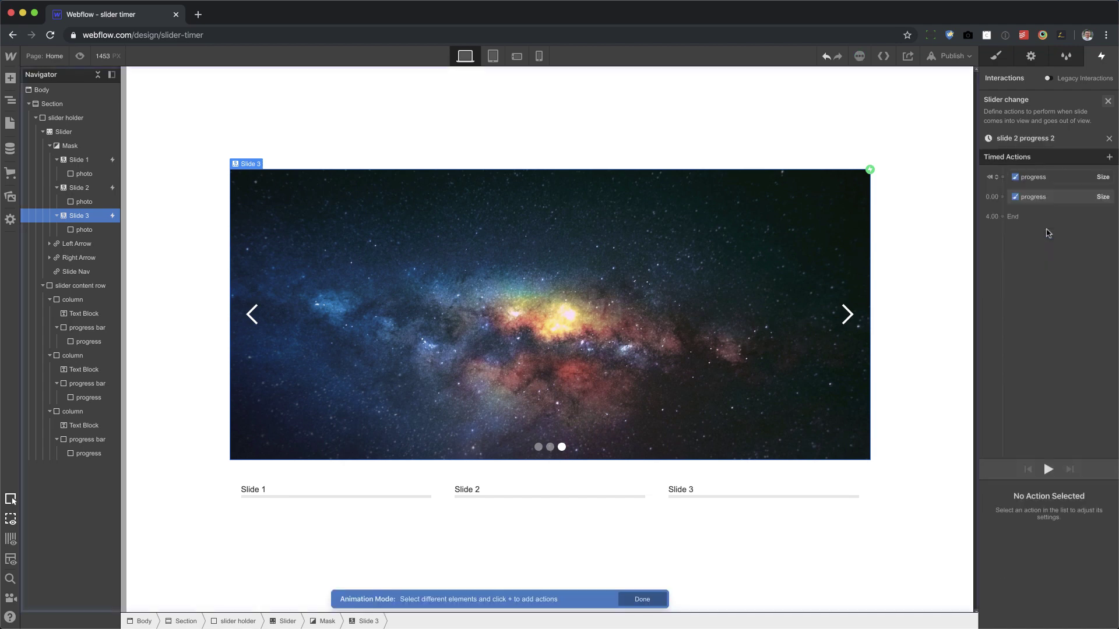
click(1054, 106)
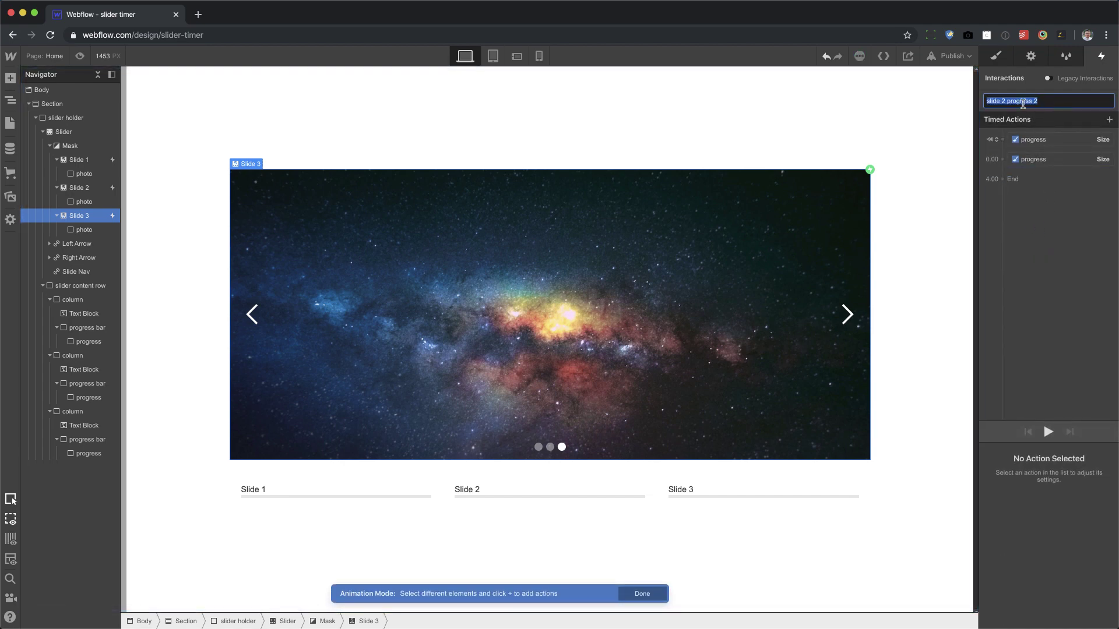
click(1003, 102)
key(Return)
Step: Retarget both progress actions to the third progress bar
click(1043, 140)
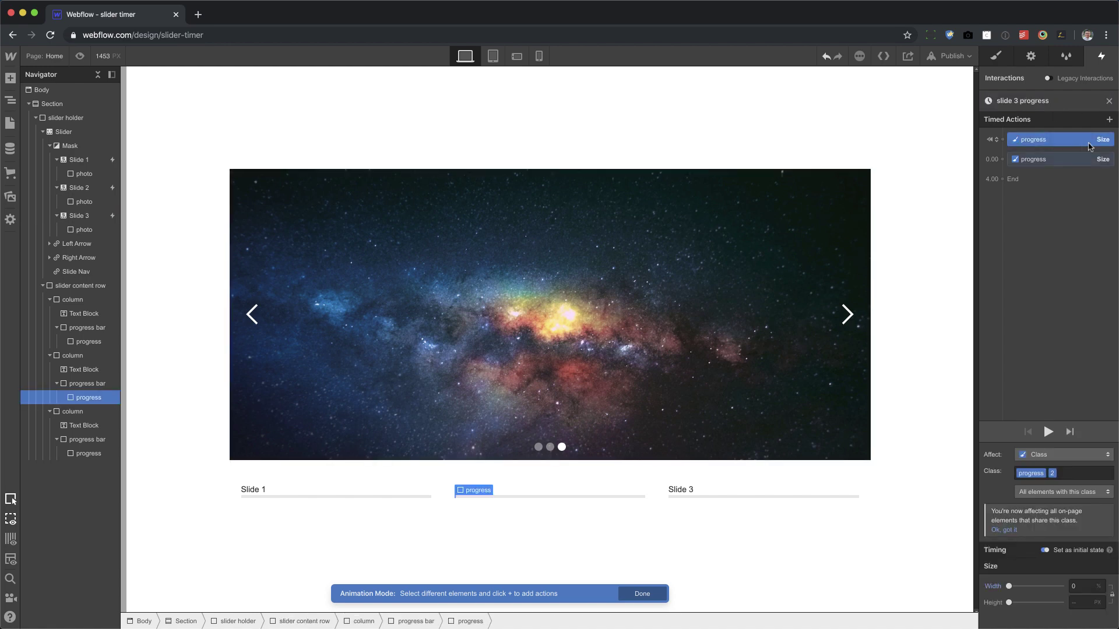
click(1050, 159)
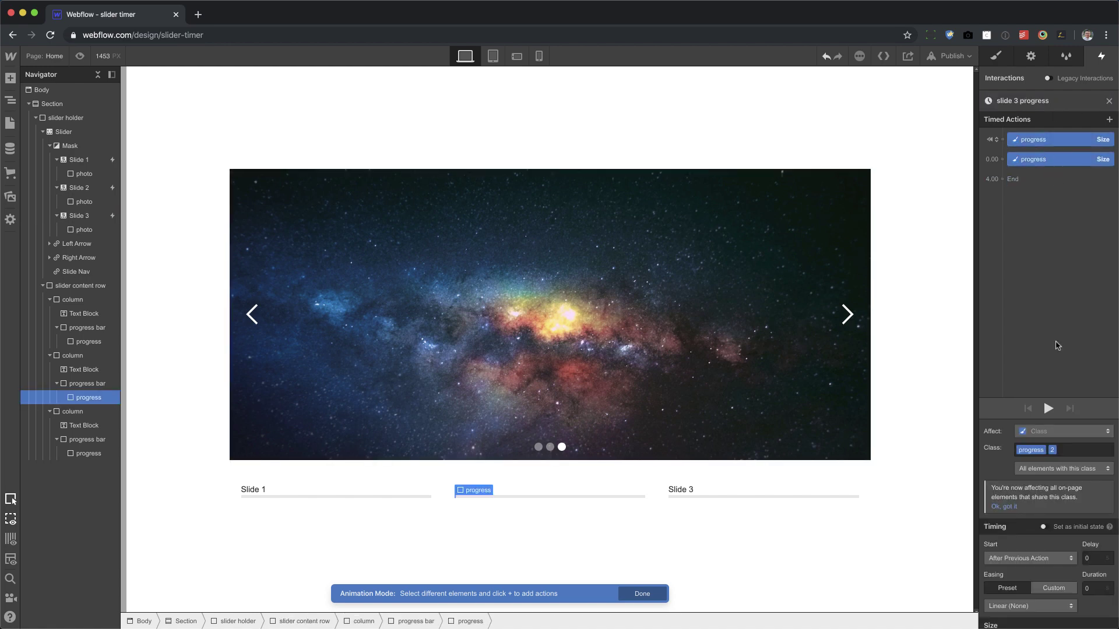
right_click(1037, 161)
click(1041, 186)
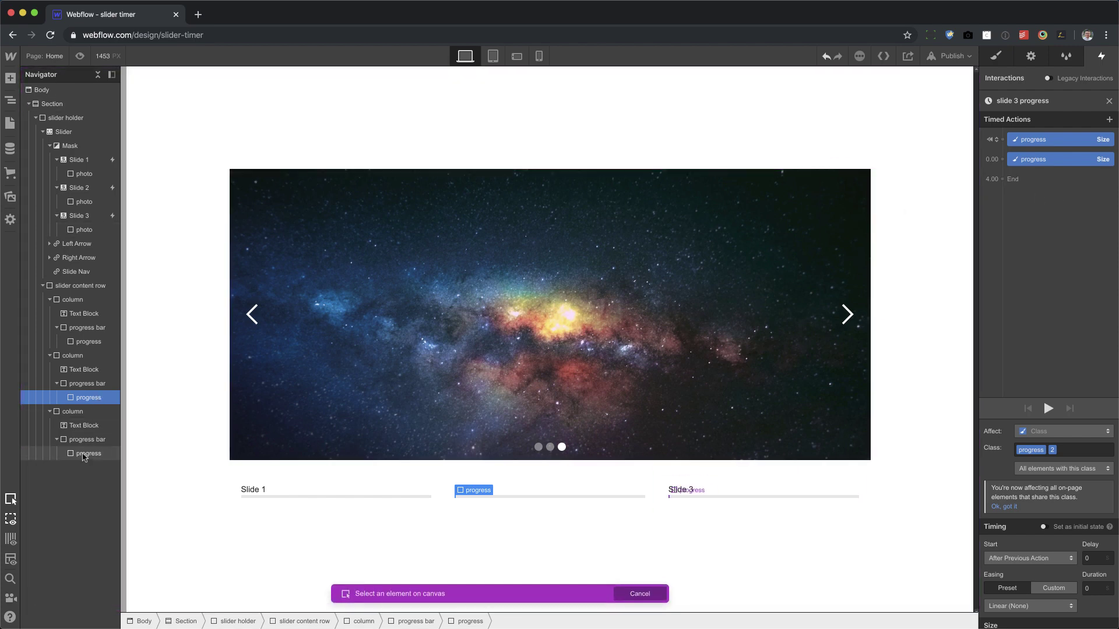
click(84, 455)
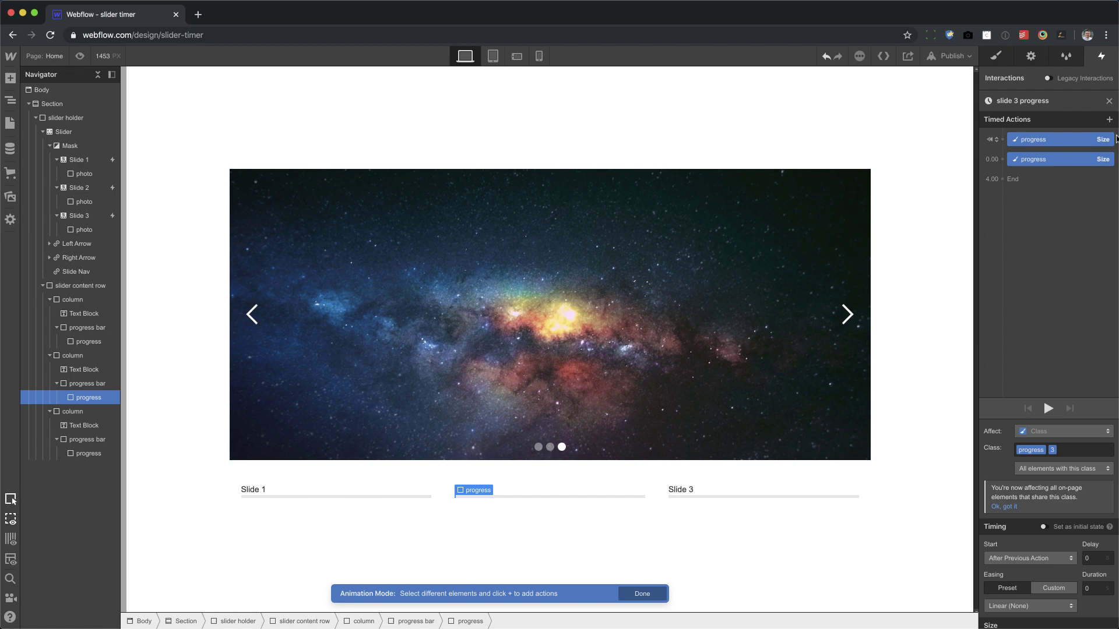
click(1110, 101)
Step: Make Slide 3 leaving view start a duplicate of 'slider 2 complete', renamed 'slider 3 complete'
click(1040, 331)
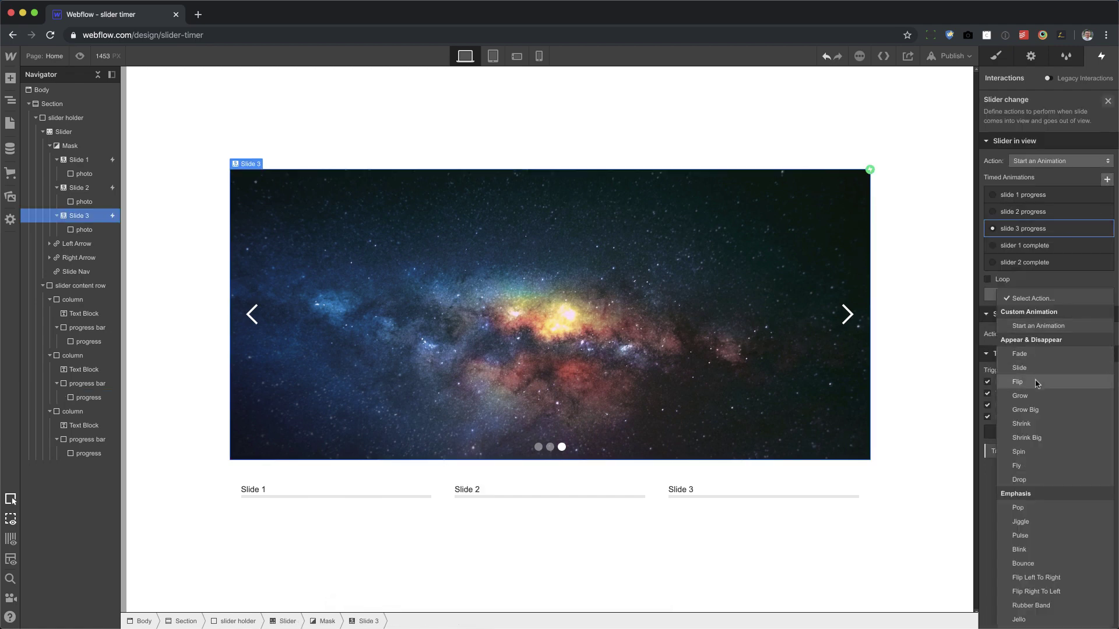
click(1038, 326)
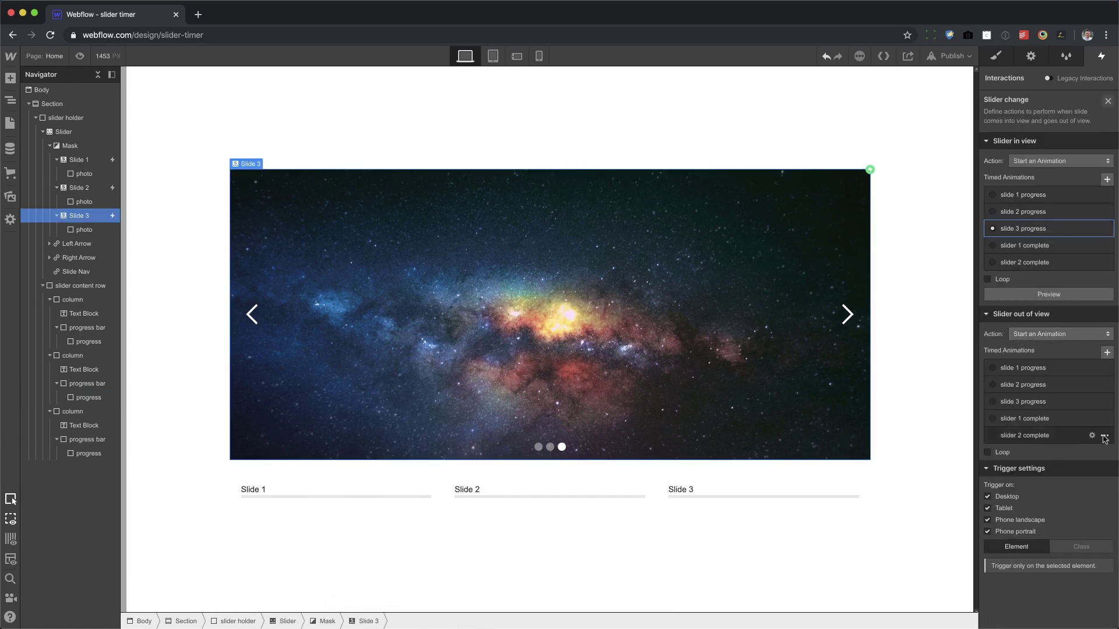
click(1104, 437)
click(1074, 481)
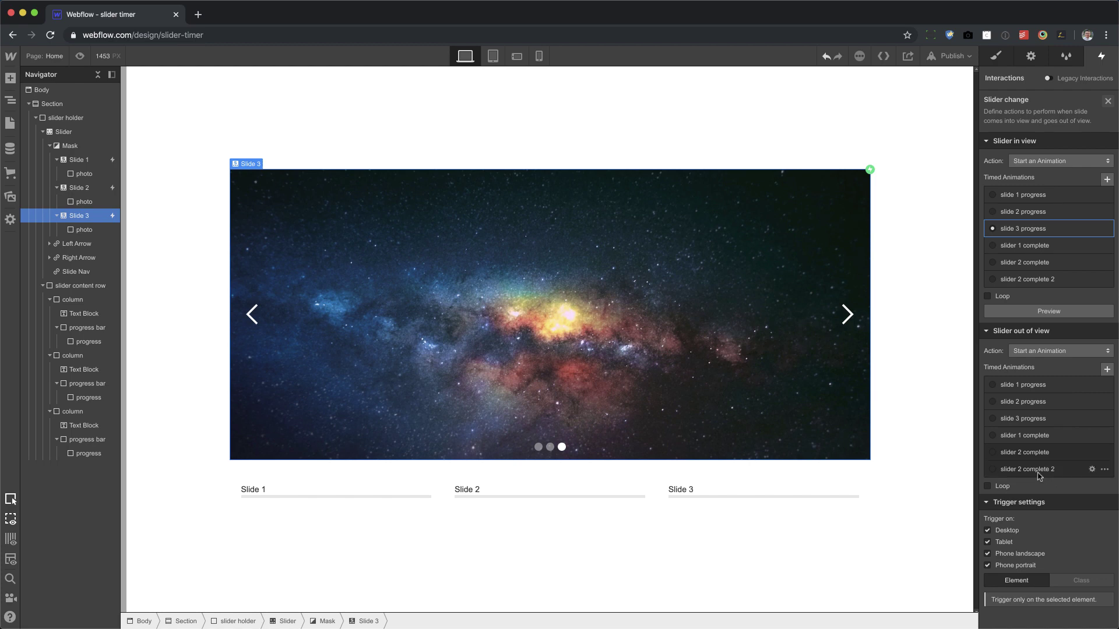
click(1043, 469)
click(1027, 106)
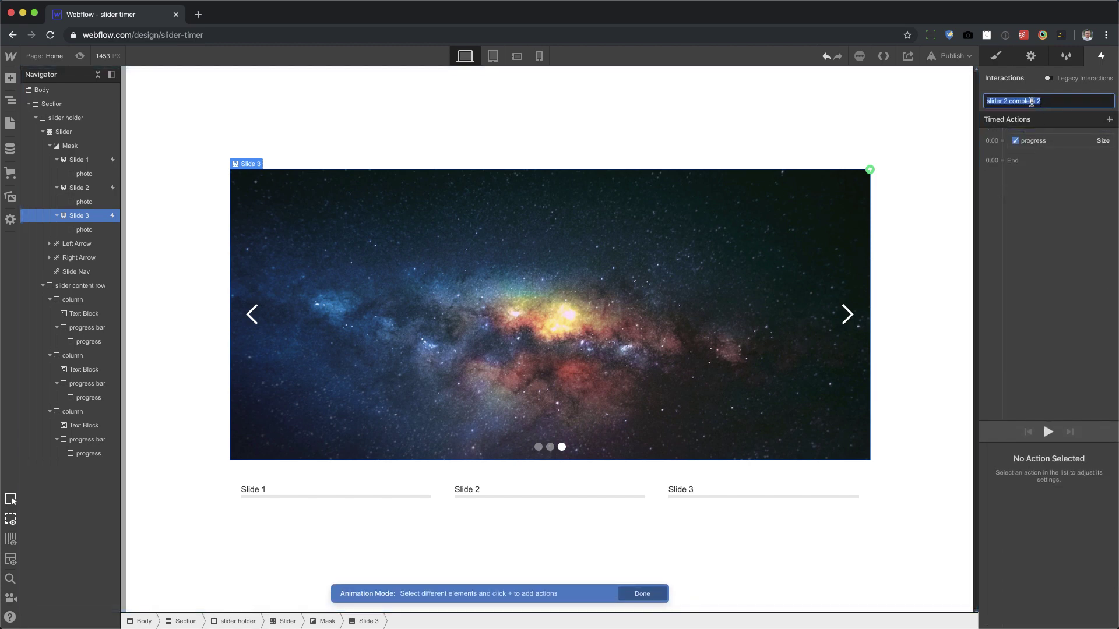
click(1007, 101)
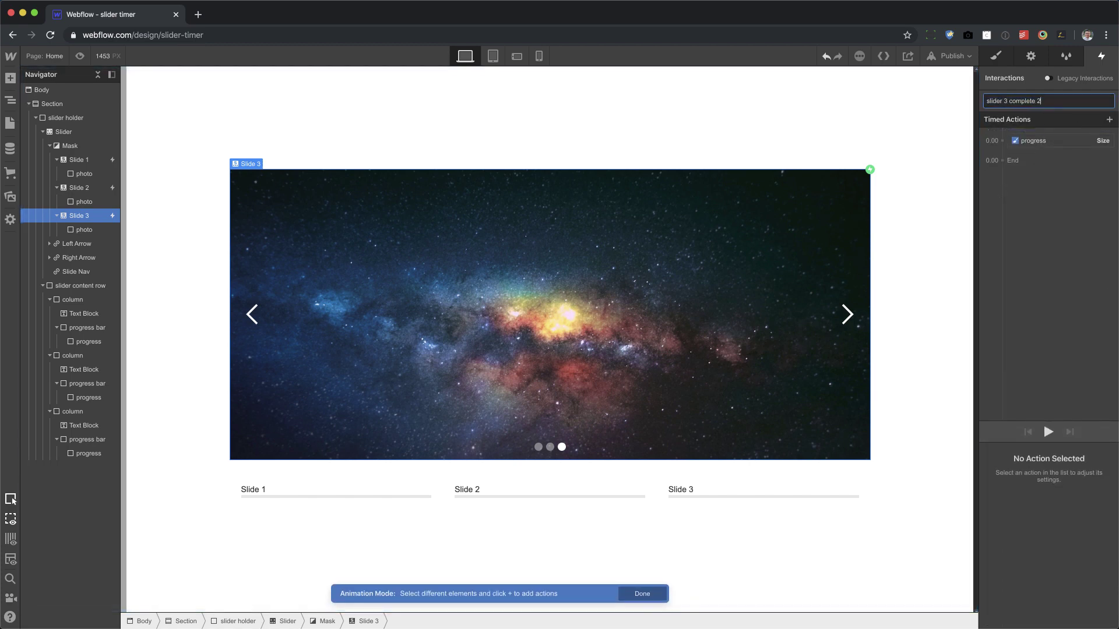
click(1049, 141)
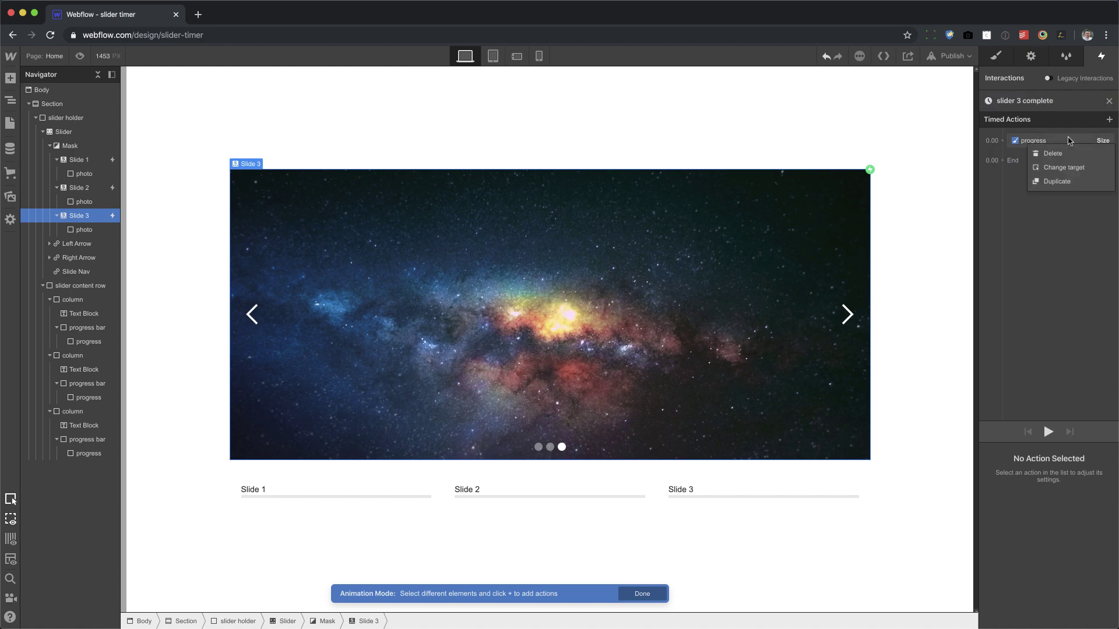
Step: Retarget the slider 3 complete progress action to the third progress bar
click(1062, 173)
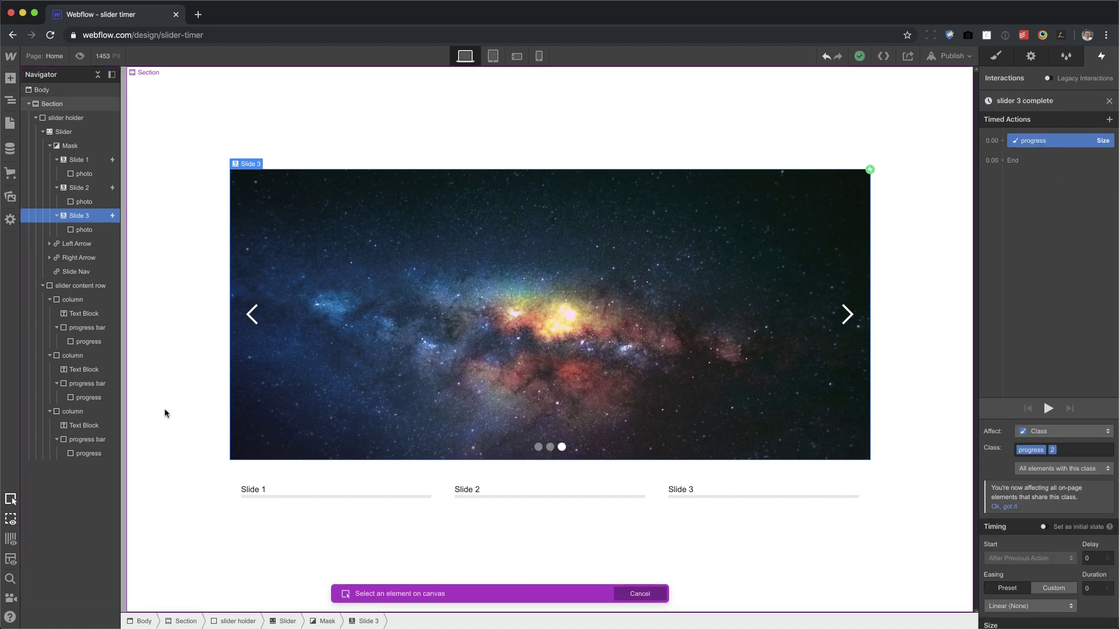
click(106, 456)
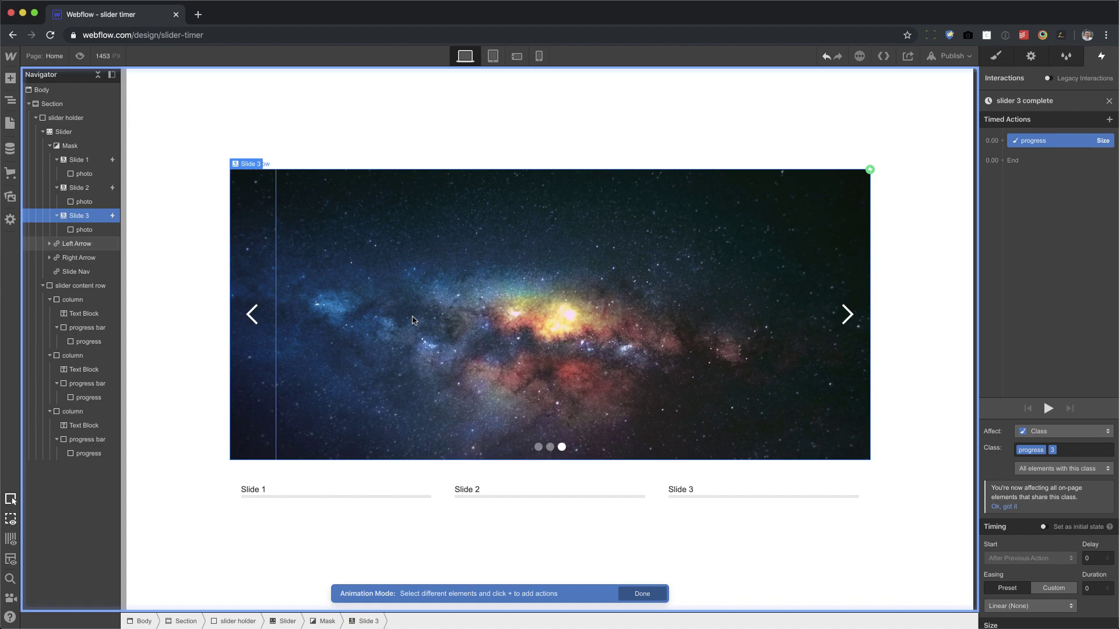
click(1109, 101)
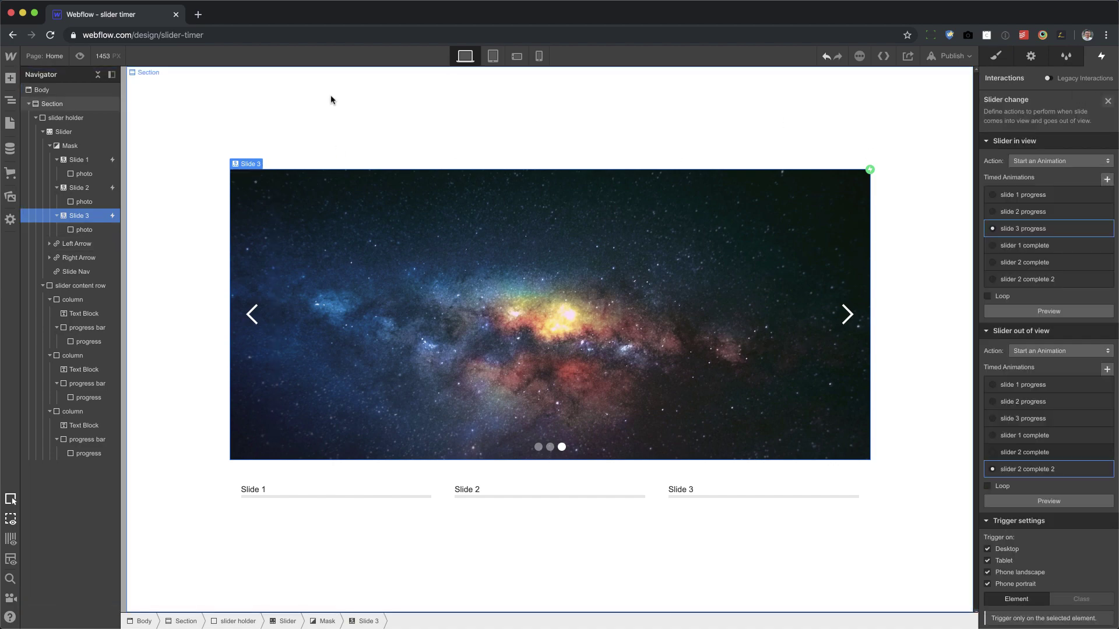
click(81, 57)
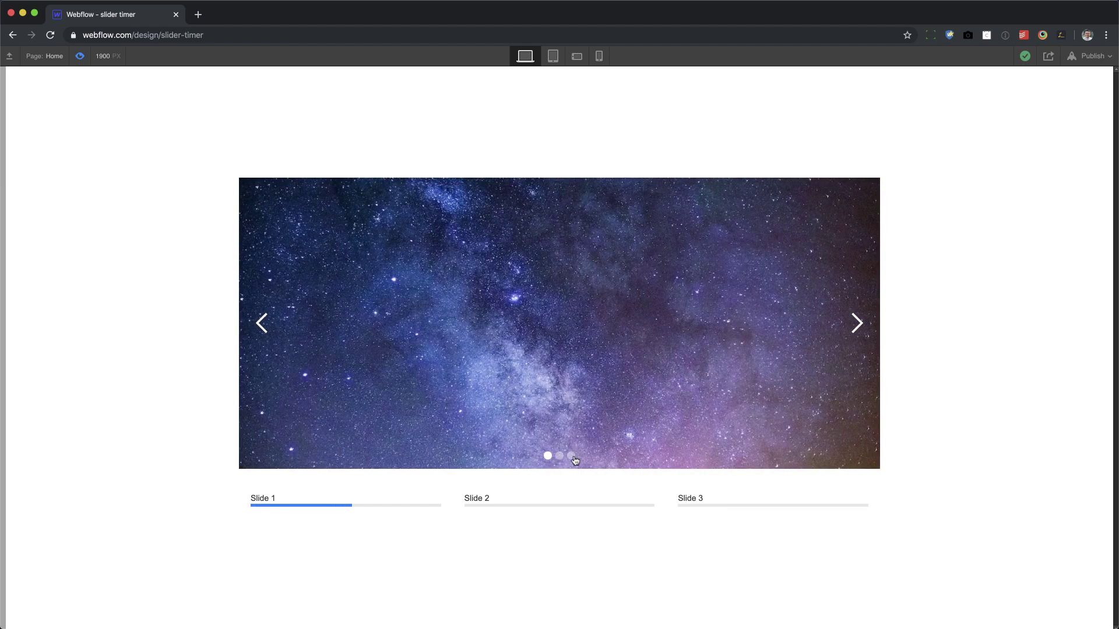
Step: In preview, jump to Slide 3 then Slide 2 and watch the matching bars fill
click(571, 457)
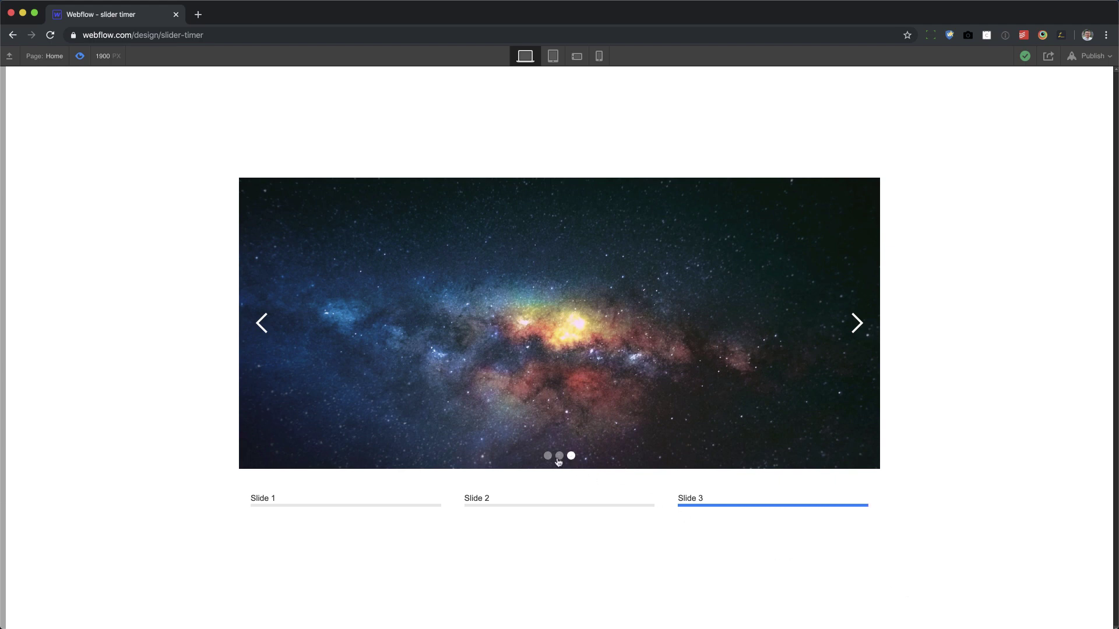
click(559, 457)
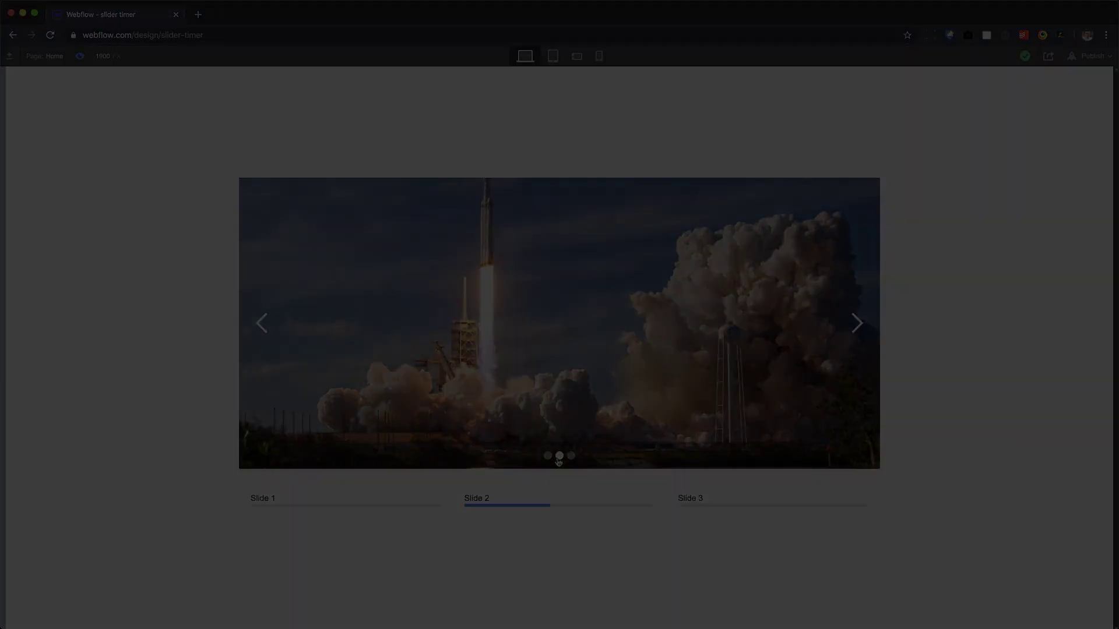